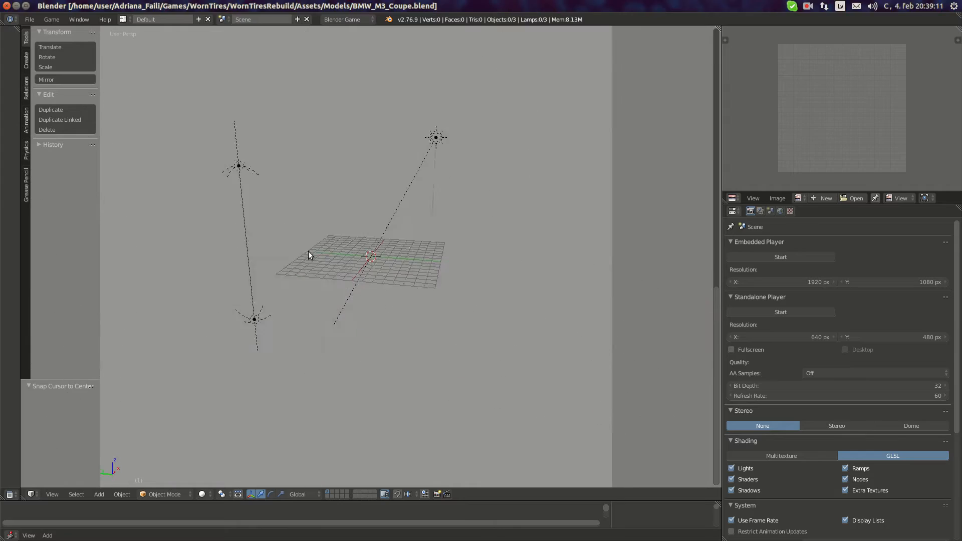
pyautogui.scroll(7, 516, 259)
pyautogui.scroll(-9, 438, 259)
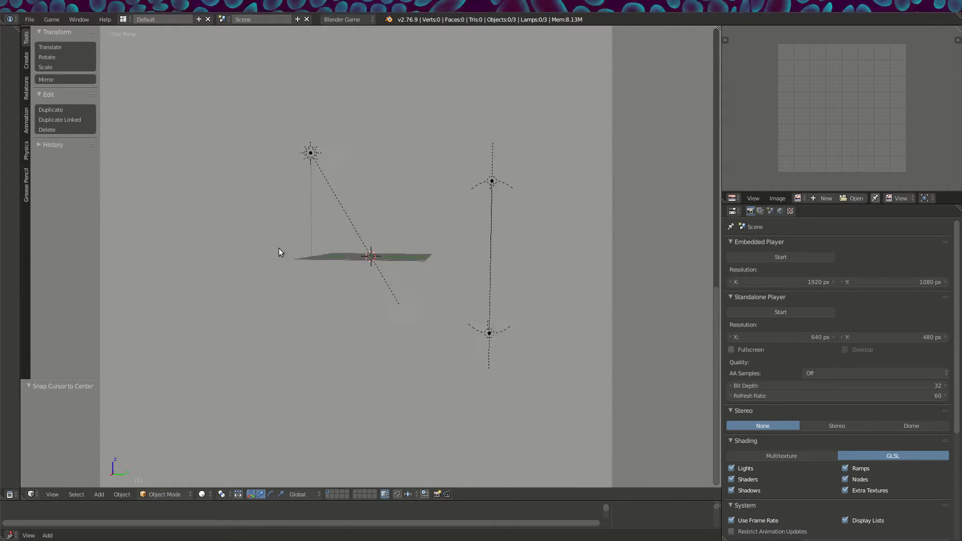
pyautogui.scroll(7, 366, 288)
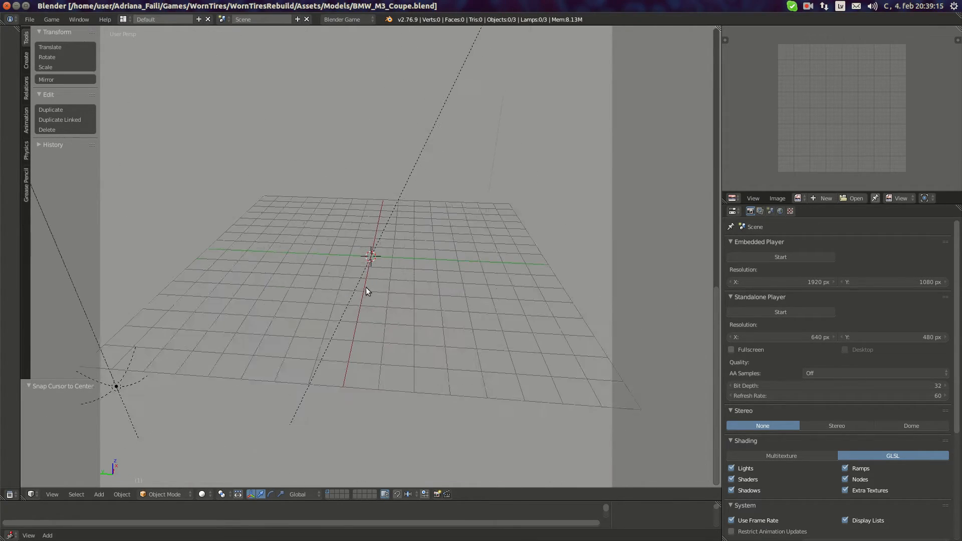
pyautogui.scroll(-8, 492, 277)
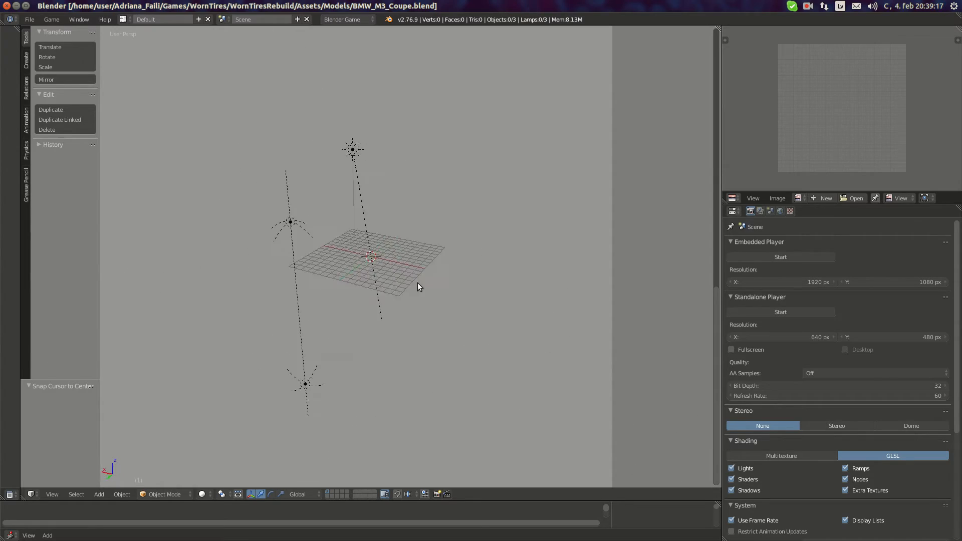
pyautogui.scroll(7, 419, 286)
pyautogui.scroll(-7, 532, 284)
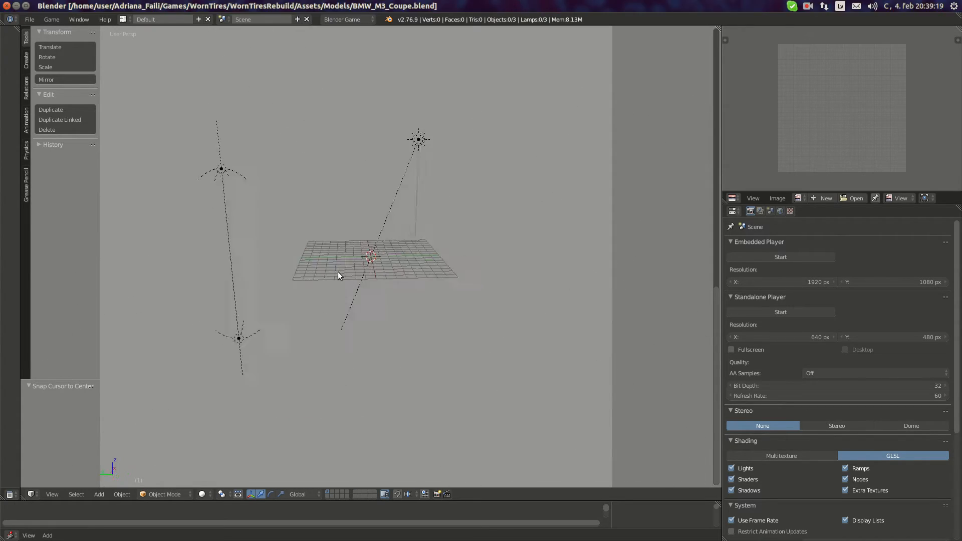
pyautogui.scroll(6, 363, 273)
pyautogui.moveTo(1, 226)
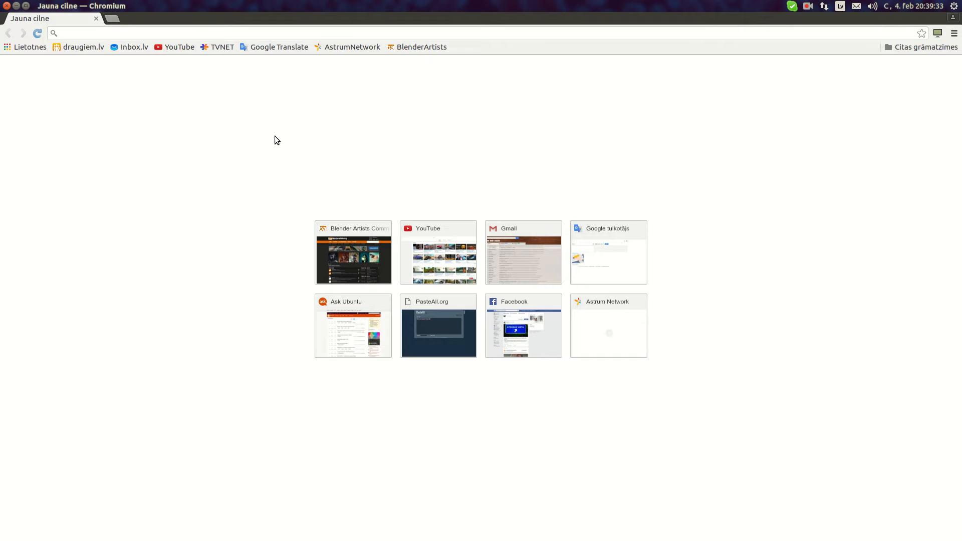
pyautogui.write('the')
pyautogui.press('Return')
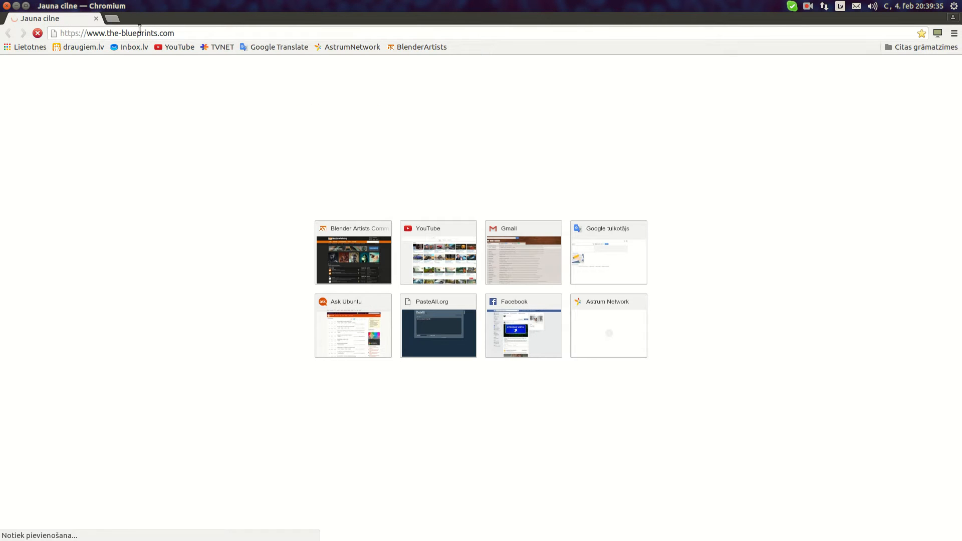
pyautogui.moveTo(186, 32)
pyautogui.mouseDown()
pyautogui.moveTo(82, 29)
pyautogui.moveTo(176, 32)
pyautogui.mouseUp()
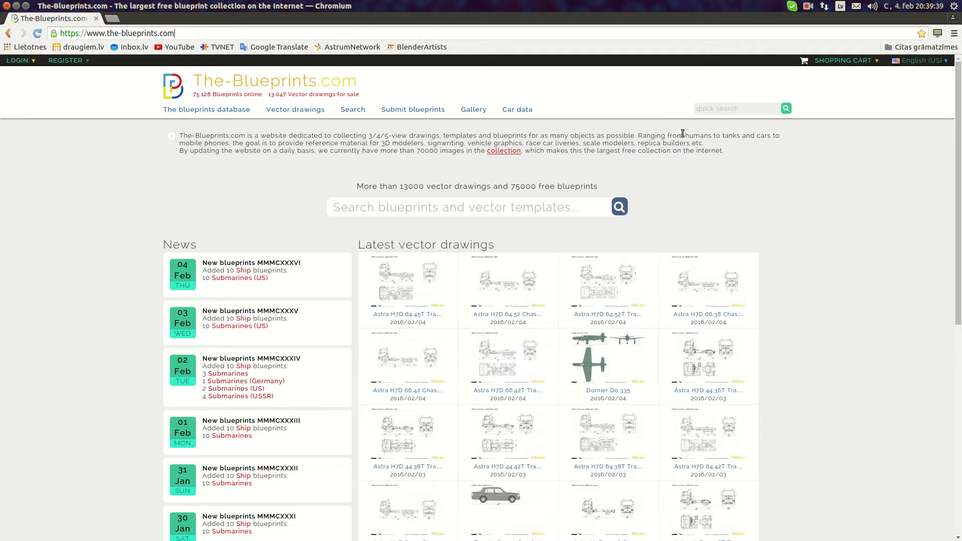
# Search the blueprint site for "bmw m3 coupe".
pyautogui.click(741, 107)
pyautogui.write('bmw ')
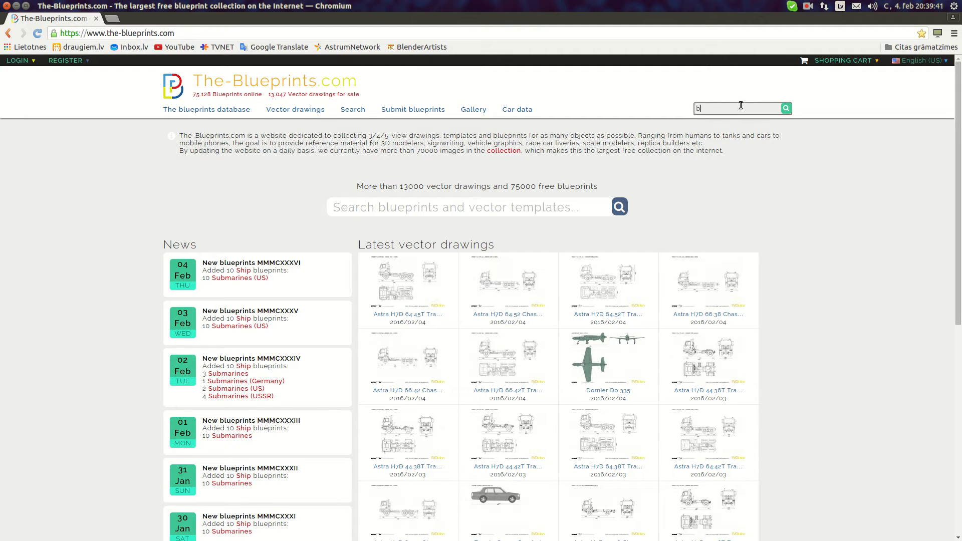
pyautogui.write('m3 coupe')
pyautogui.press('Return')
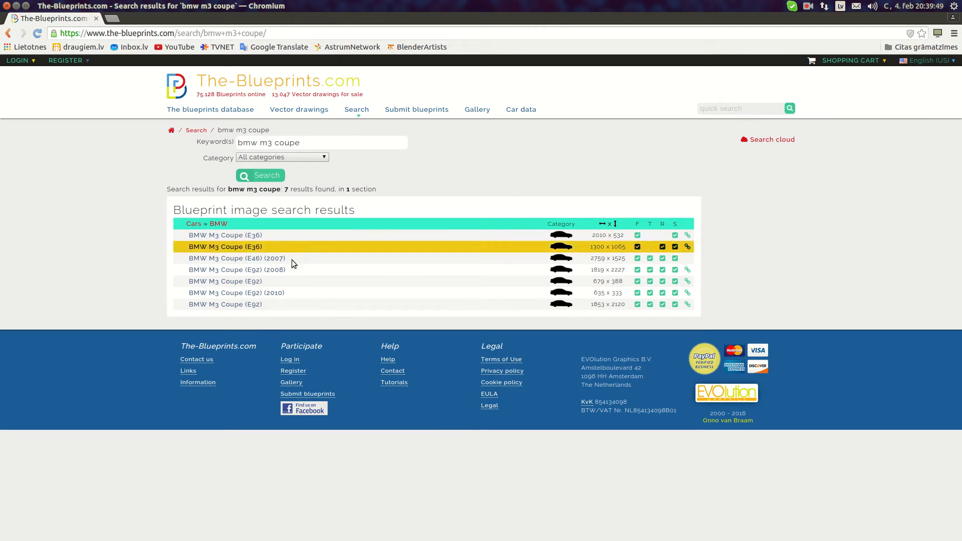
# Look at the 1853 x 2120 BMW M3 Coupe (E92) blueprint, then open the 679 x 388 E92 version.
pyautogui.click(249, 305)
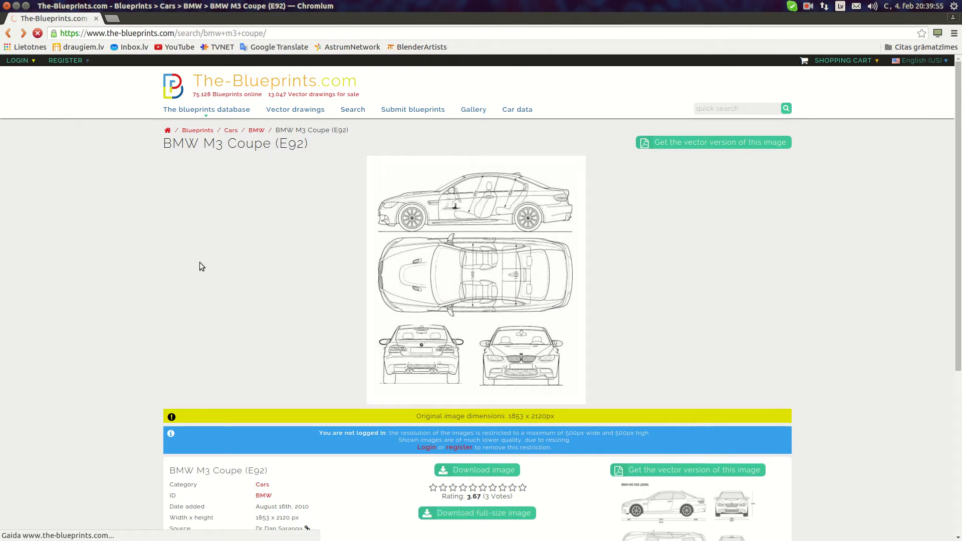
pyautogui.hotkey('alt', 'Left')
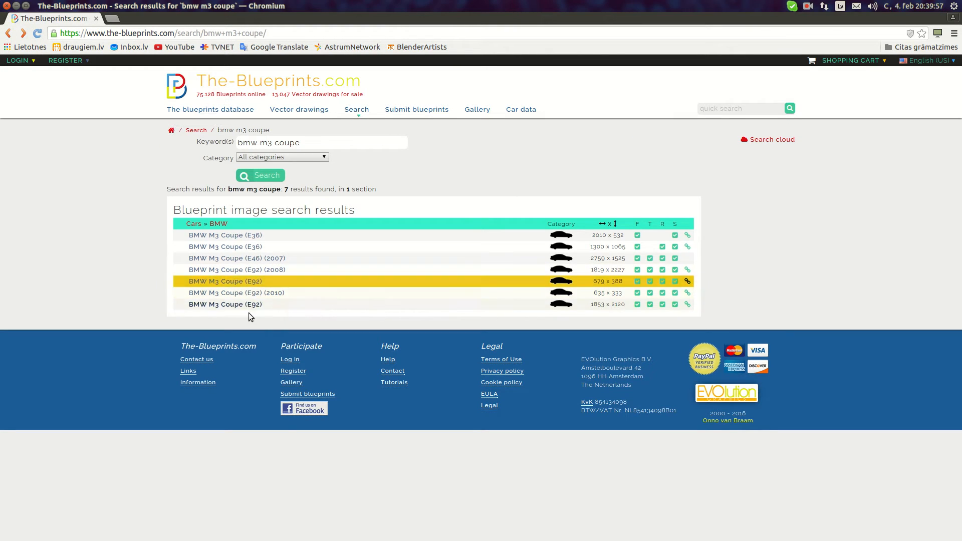
pyautogui.click(245, 307)
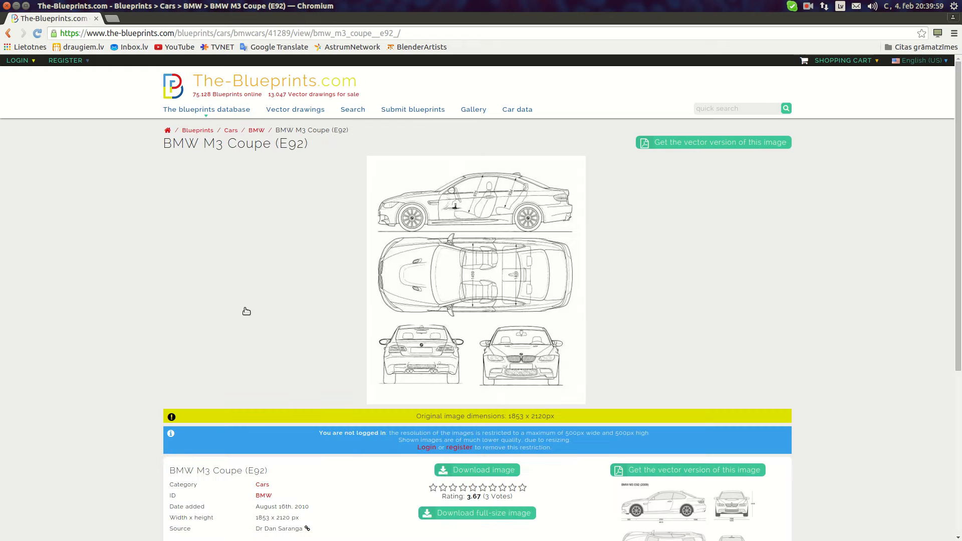
pyautogui.hotkey('alt', 'Left')
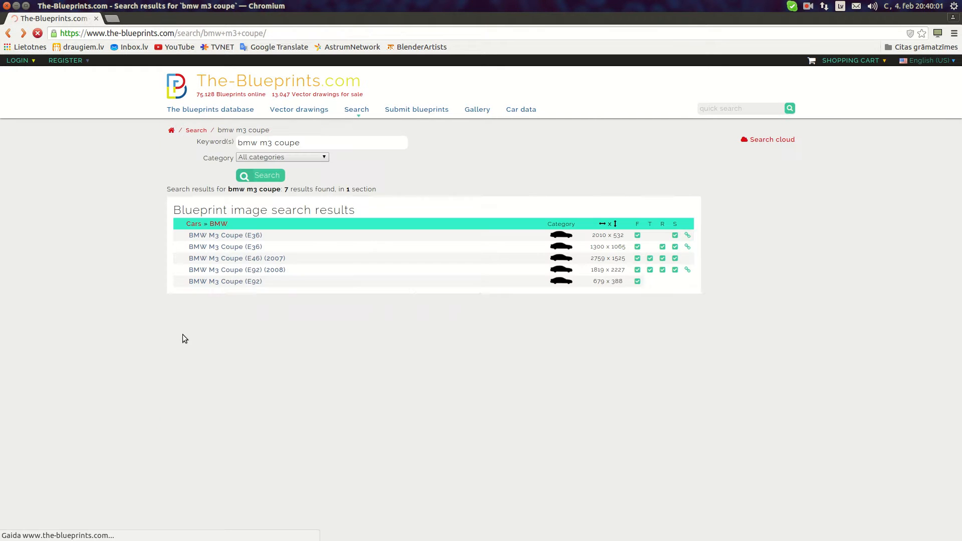
pyautogui.click(222, 281)
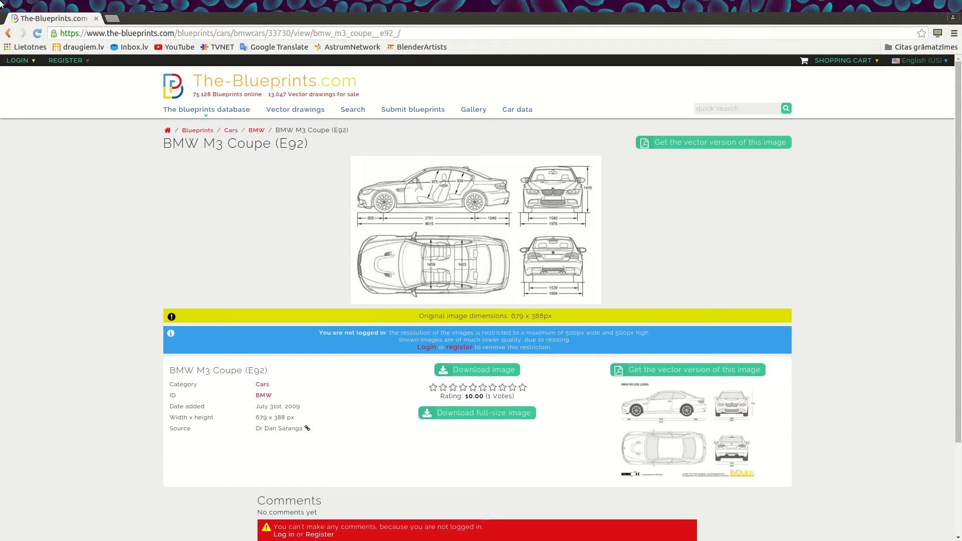
# Switch to Blender and add BMW M3 Coupe (E92) (2010).png as a background image, shown in the orthographic right view.
pyautogui.hotkey('alt', 'Tab')
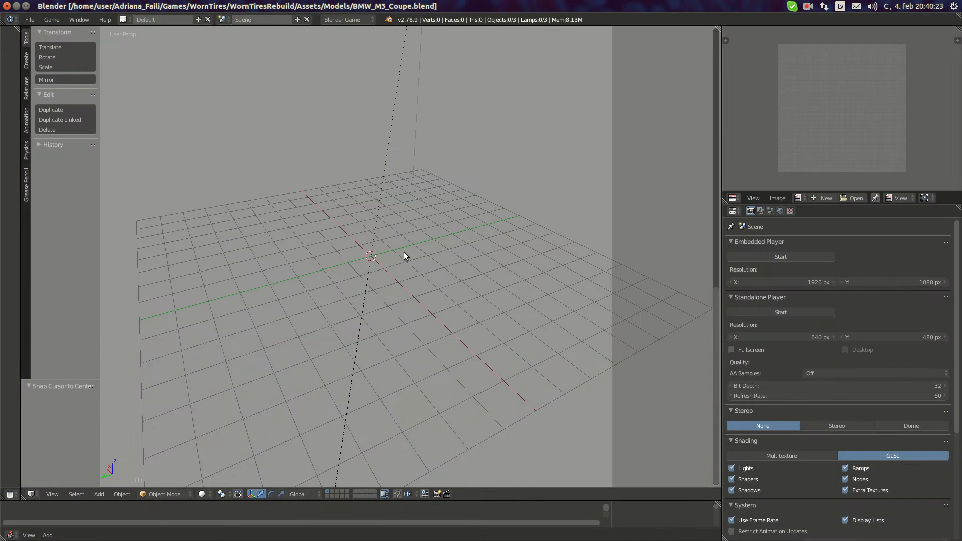
pyautogui.press('KP_3')
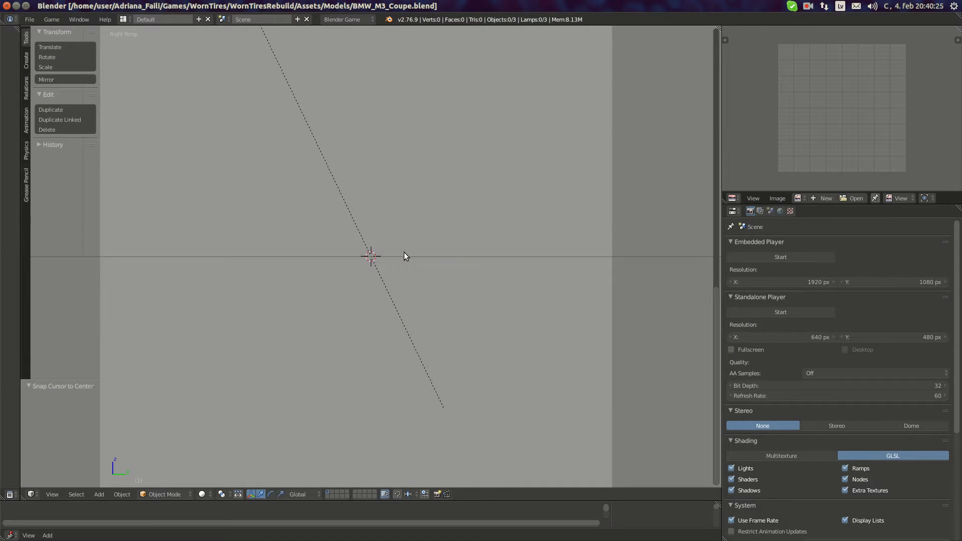
pyautogui.scroll(8, 654, 152)
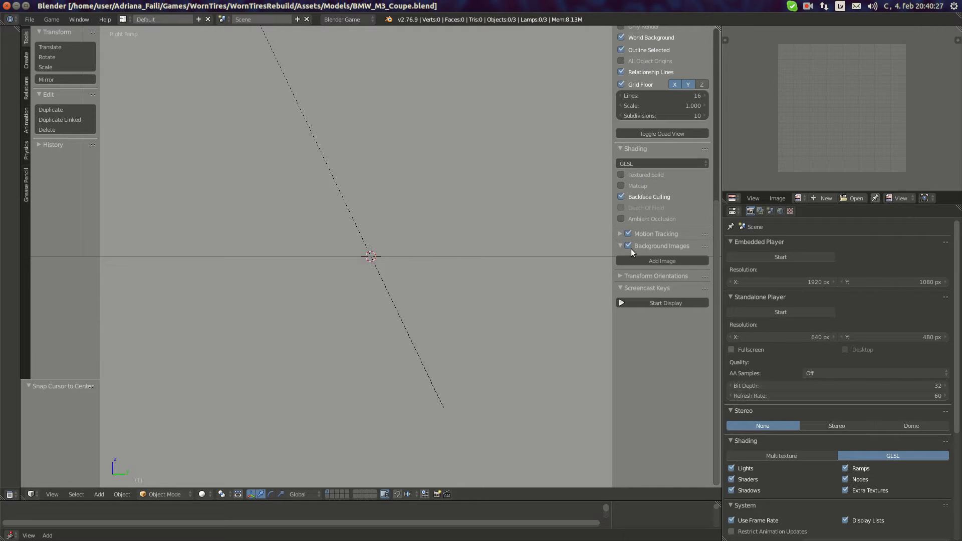
pyautogui.click(673, 259)
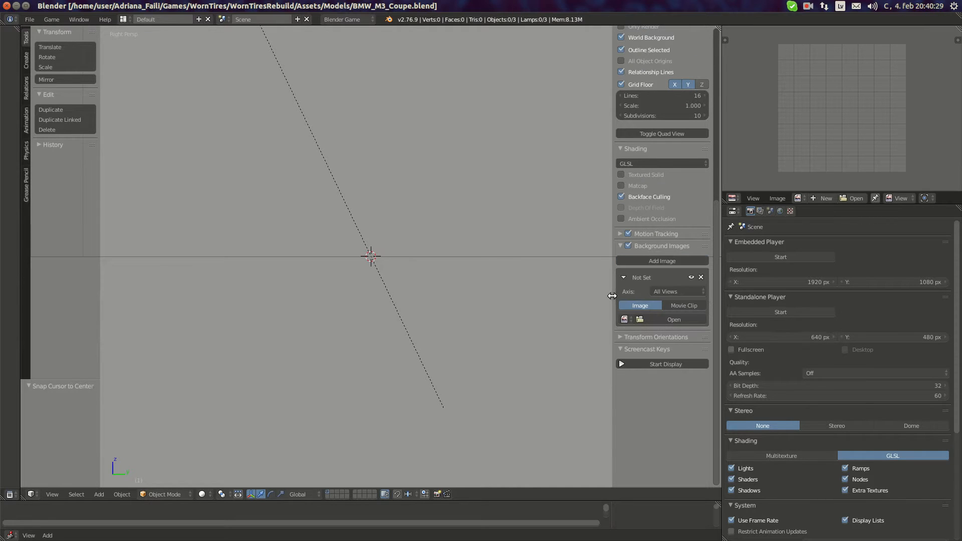
pyautogui.click(625, 319)
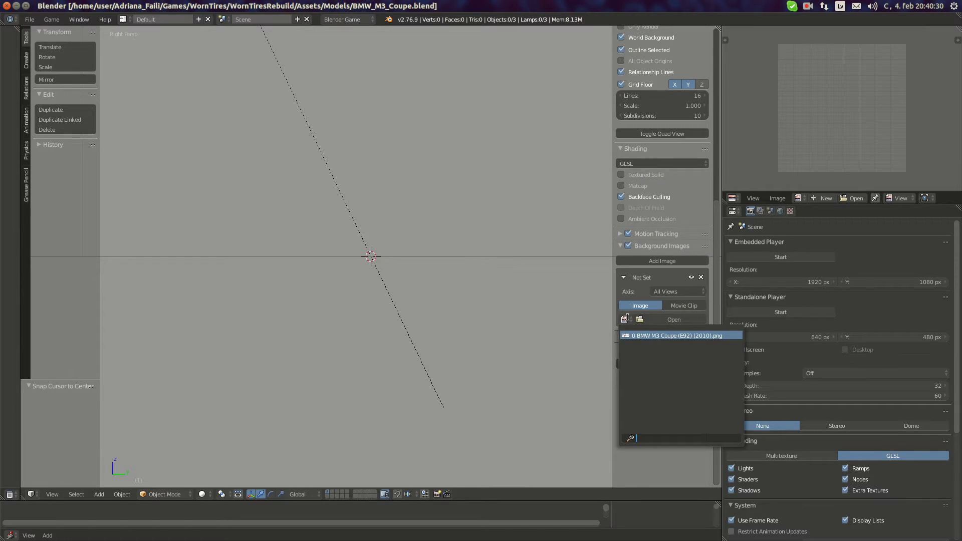
pyautogui.click(644, 335)
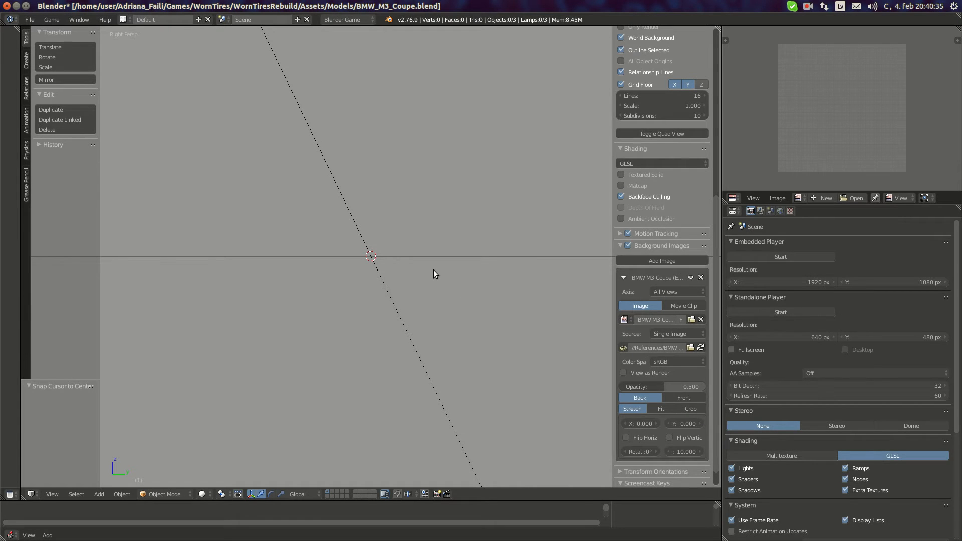
pyautogui.press('KP_5')
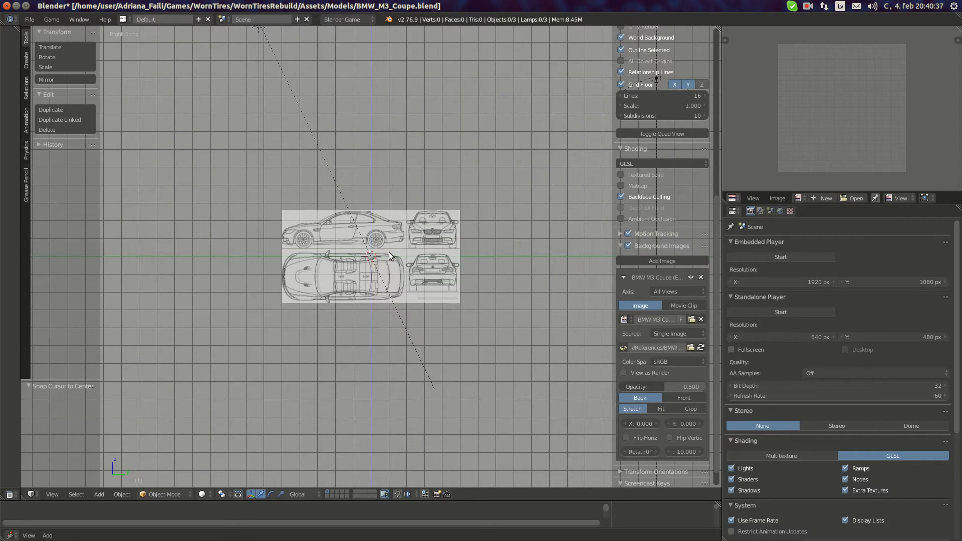
# Start the Screencast Keys display and view the blueprint up close.
pyautogui.scroll(-1, 664, 429)
pyautogui.click(667, 479)
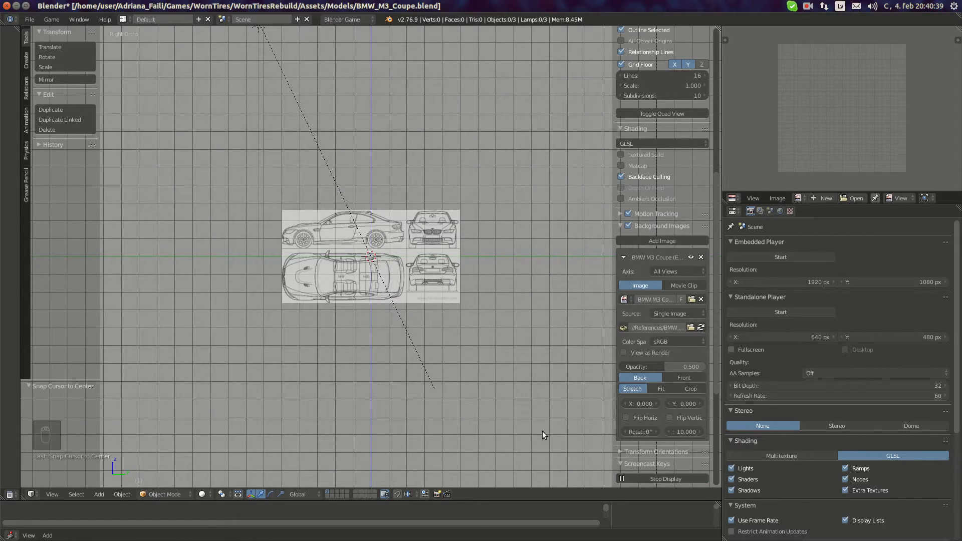
pyautogui.scroll(5, 362, 288)
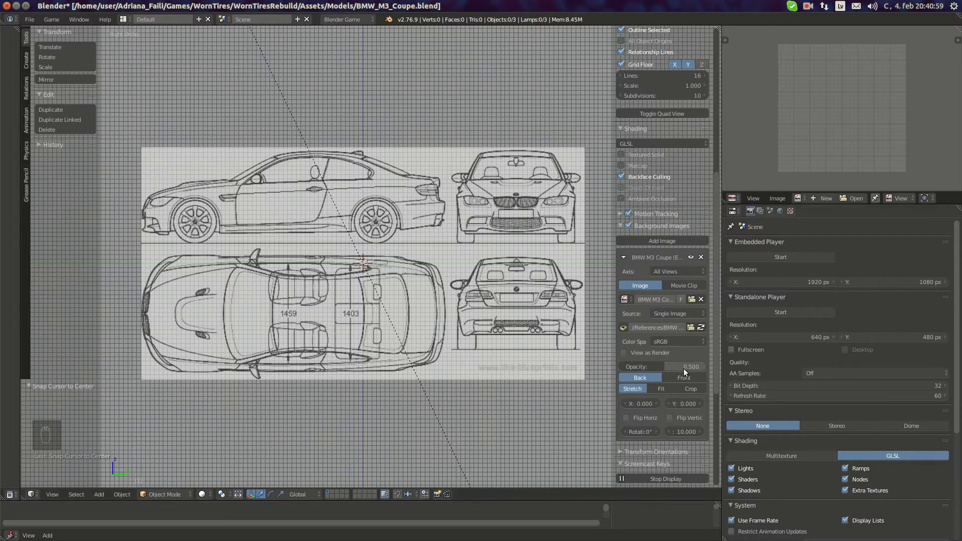
pyautogui.scroll(4, 365, 249)
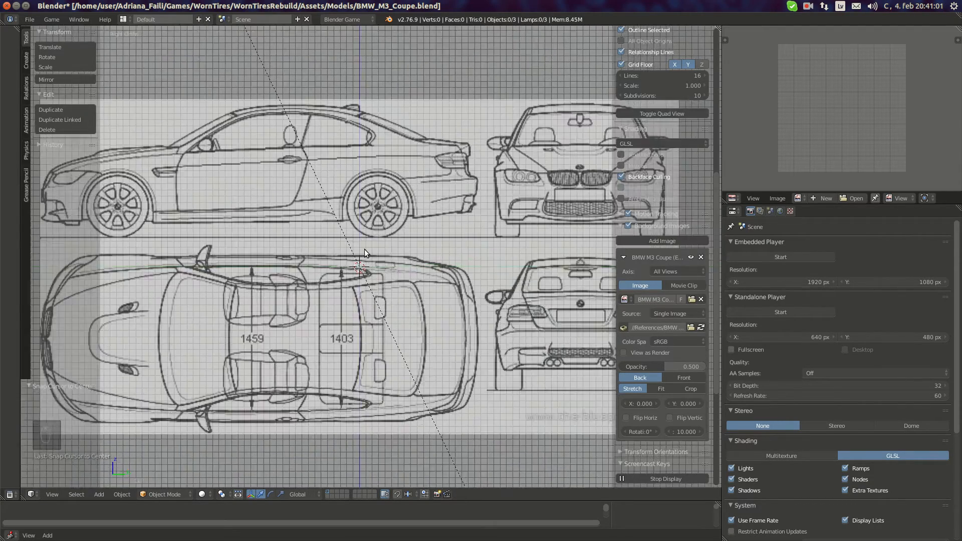
# Go to the orthographic top view and restrict the background image's axis to Top.
pyautogui.scroll(-5, 401, 261)
pyautogui.press('KP_7')
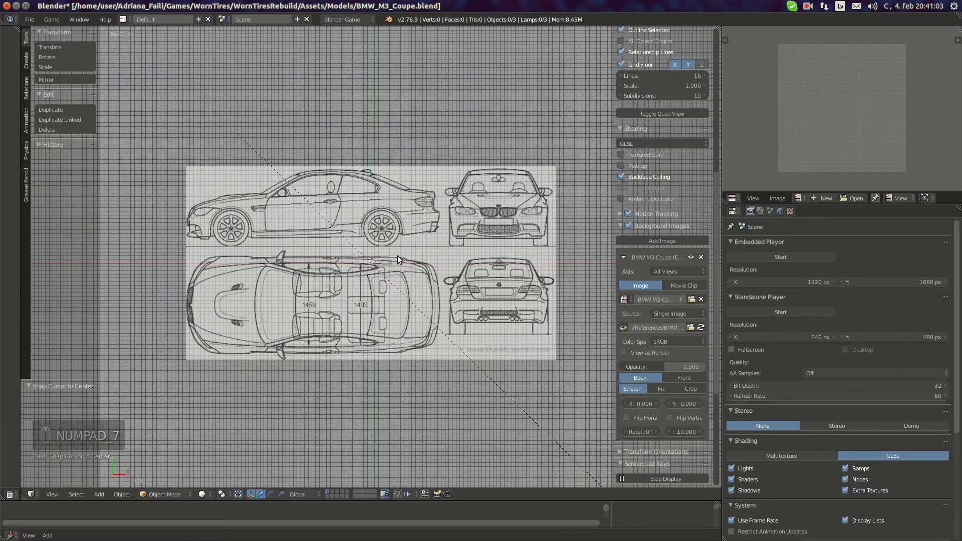
pyautogui.press('KP_5')
pyautogui.press('KP_5')
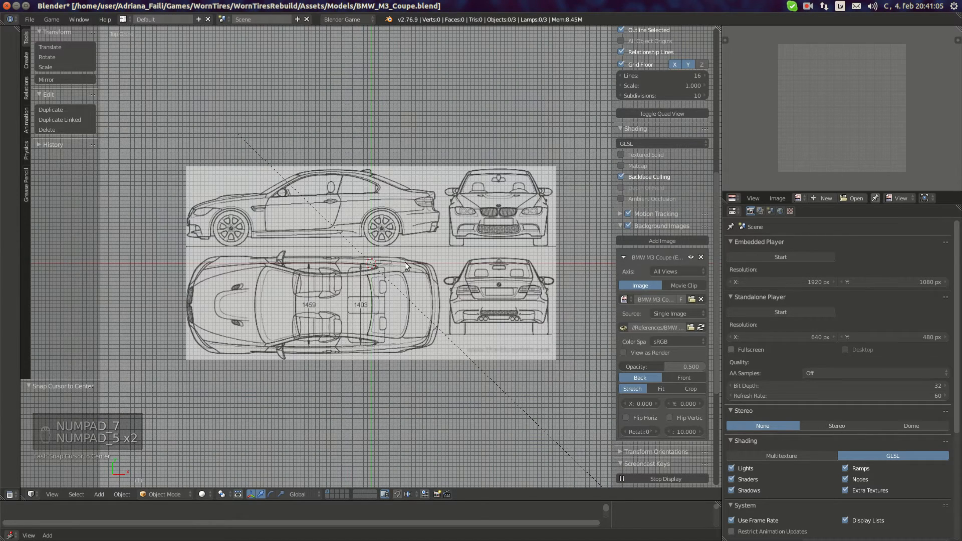
pyautogui.click(673, 272)
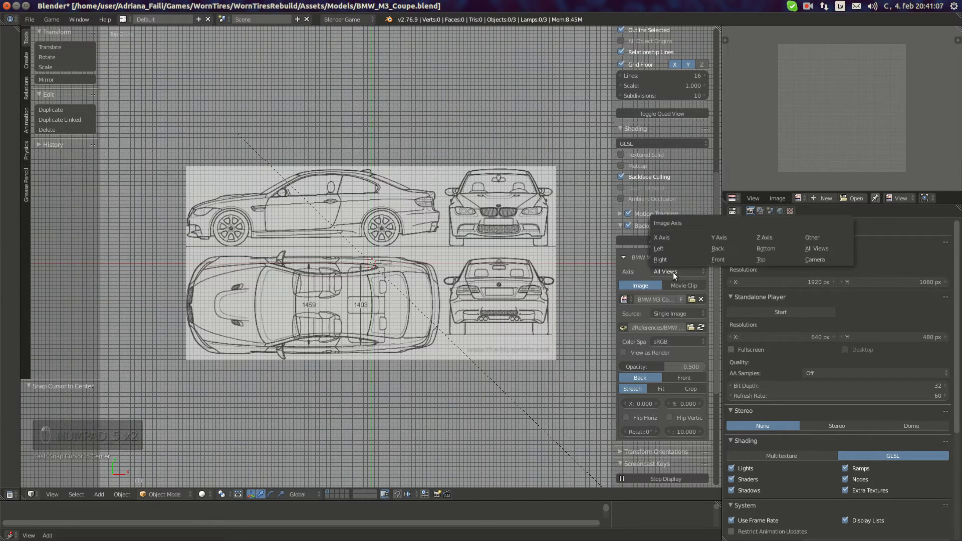
pyautogui.click(760, 259)
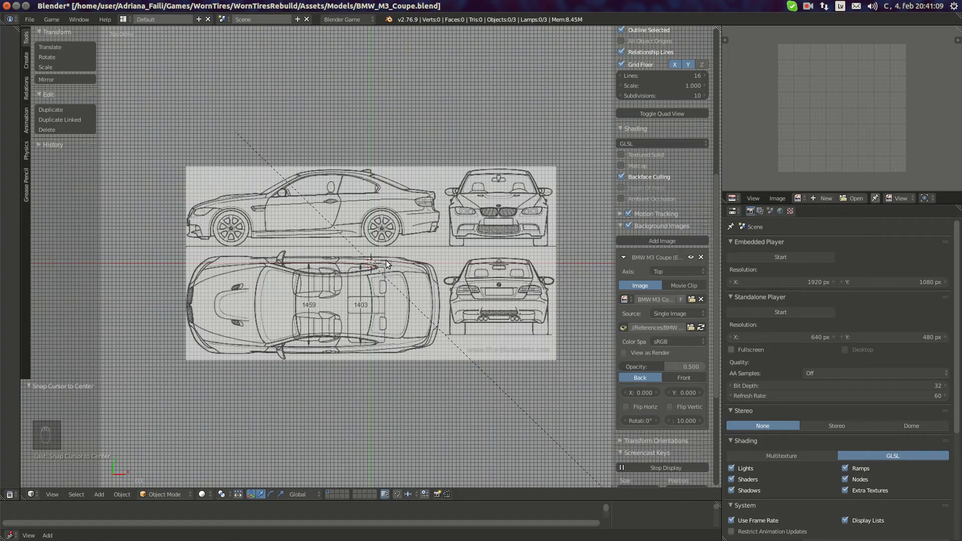
# Rotate the top-view background image by 90°.
pyautogui.scroll(3, 378, 293)
pyautogui.scroll(-4, 383, 295)
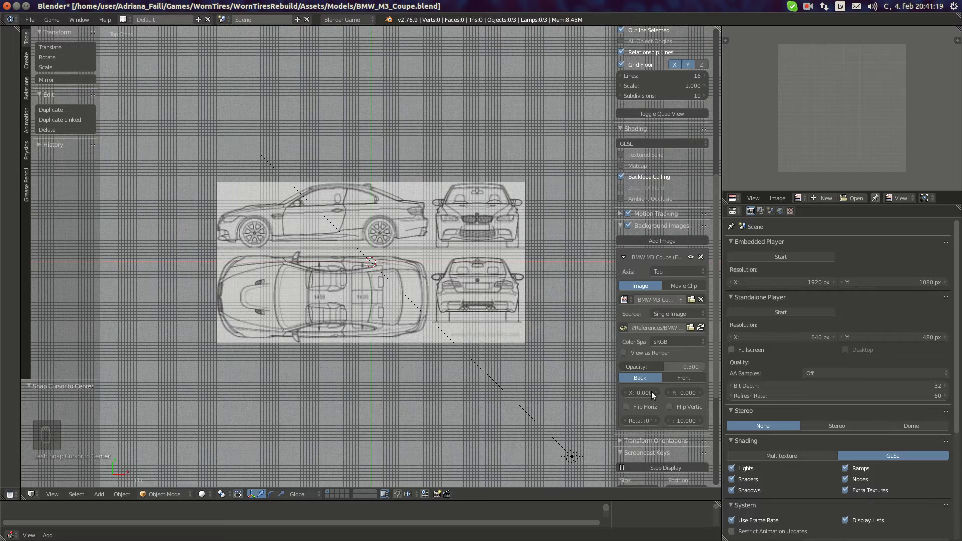
pyautogui.click(642, 421)
pyautogui.write('90')
pyautogui.press('Return')
pyautogui.scroll(5, 284, 278)
# Set the top-view background image's X offset to 1.100 to centre the car's plan drawing on the Y axis.
pyautogui.scroll(-6, 308, 253)
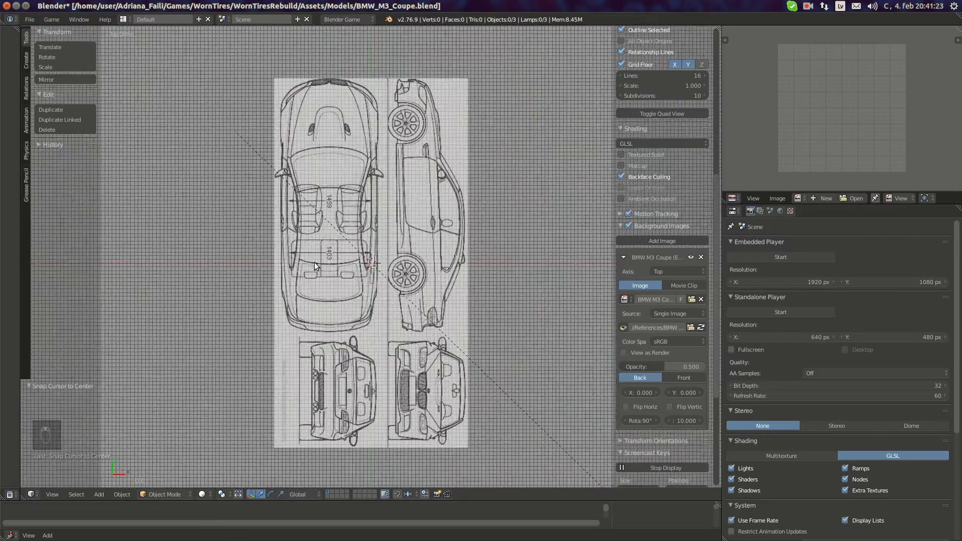
pyautogui.scroll(3, 341, 282)
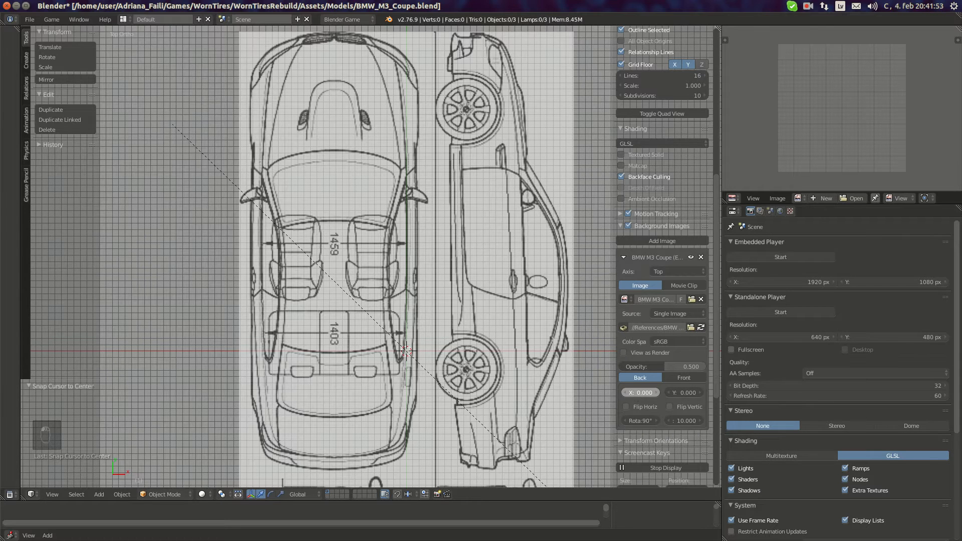
pyautogui.moveTo(641, 393); pyautogui.dragTo(647, 393)
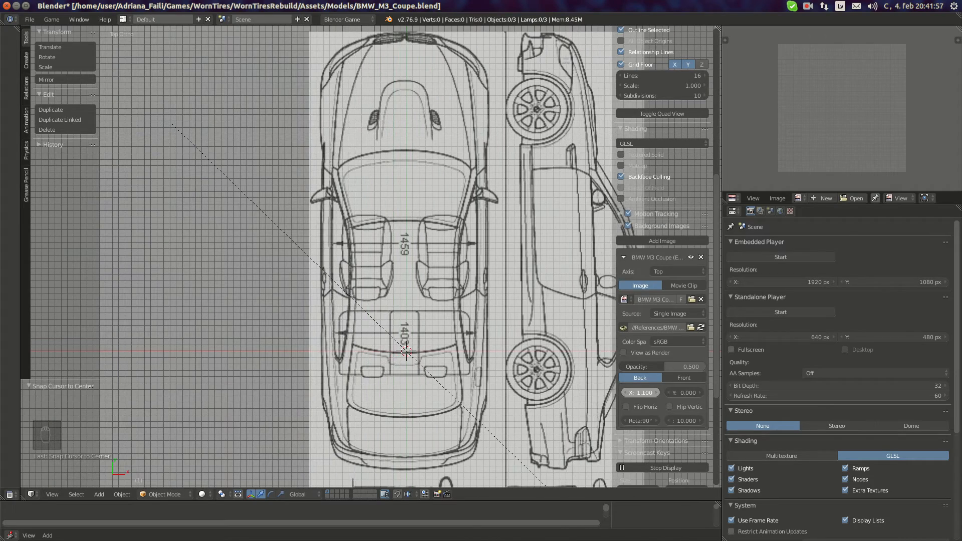
# Examine how closely the plan drawing's centre follows the Y axis from the car's nose to its tail.
pyautogui.scroll(8, 403, 265)
pyautogui.keyDown('shift'); pyautogui.moveTo(426, 256); pyautogui.dragTo(381, 411, button='middle'); pyautogui.keyUp('shift')
pyautogui.keyDown('shift'); pyautogui.moveTo(463, 170); pyautogui.dragTo(435, 421, button='middle'); pyautogui.keyUp('shift')
pyautogui.keyDown('shift'); pyautogui.moveTo(465, 218); pyautogui.dragTo(459, 426, button='middle'); pyautogui.keyUp('shift')
pyautogui.keyDown('shift'); pyautogui.moveTo(424, 170); pyautogui.dragTo(378, 465, button='middle'); pyautogui.keyUp('shift')
pyautogui.scroll(5, 422, 226)
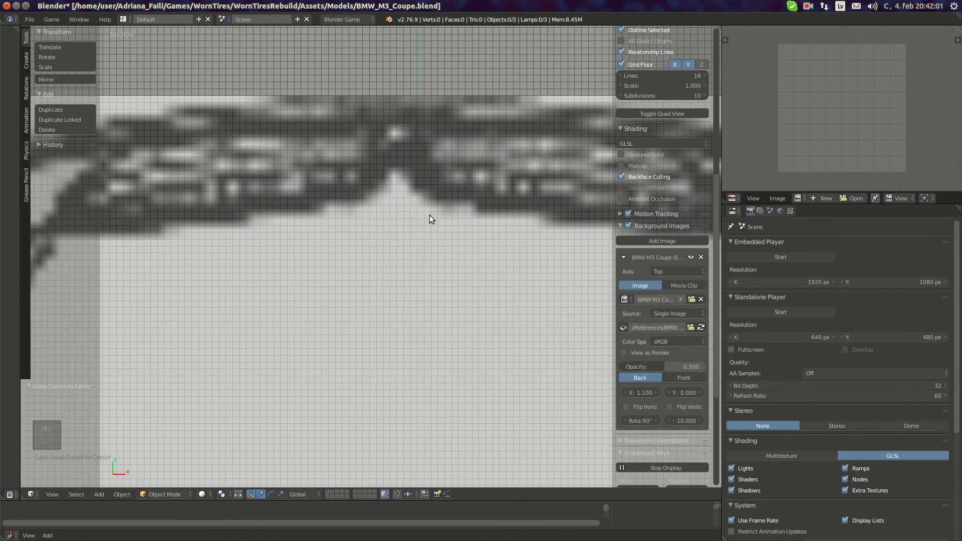
pyautogui.scroll(-2, 429, 215)
pyautogui.scroll(-3, 429, 216)
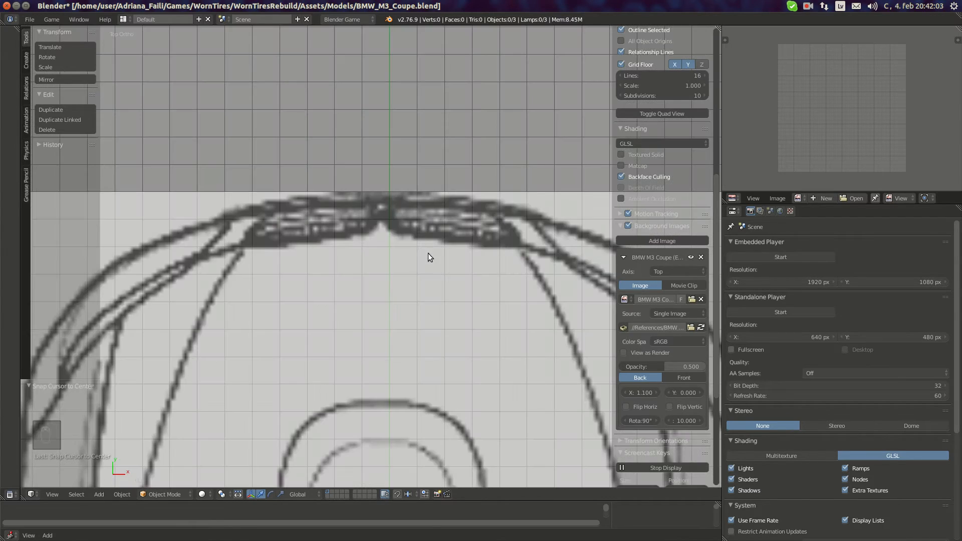
pyautogui.keyDown('shift'); pyautogui.moveTo(435, 409); pyautogui.dragTo(443, 272, button='middle'); pyautogui.keyUp('shift')
pyautogui.keyDown('shift'); pyautogui.moveTo(435, 431); pyautogui.dragTo(443, 186, button='middle'); pyautogui.keyUp('shift')
pyautogui.keyDown('shift'); pyautogui.moveTo(430, 413); pyautogui.dragTo(424, 144, button='middle'); pyautogui.keyUp('shift')
pyautogui.keyDown('shift'); pyautogui.moveTo(438, 367); pyautogui.dragTo(431, 221, button='middle'); pyautogui.keyUp('shift')
pyautogui.keyDown('shift'); pyautogui.moveTo(422, 475); pyautogui.dragTo(419, 346, button='middle'); pyautogui.keyUp('shift')
pyautogui.keyDown('shift'); pyautogui.moveTo(426, 401); pyautogui.dragTo(431, 291, button='middle'); pyautogui.keyUp('shift')
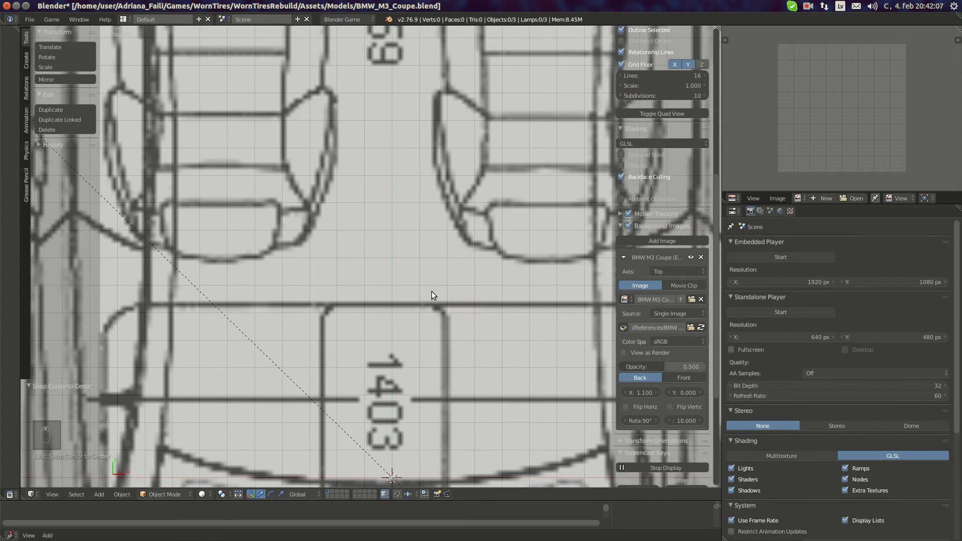
pyautogui.keyDown('shift'); pyautogui.moveTo(437, 476); pyautogui.dragTo(439, 296, button='middle'); pyautogui.keyUp('shift')
pyautogui.keyDown('shift'); pyautogui.moveTo(442, 386); pyautogui.dragTo(460, 38, button='middle'); pyautogui.keyUp('shift')
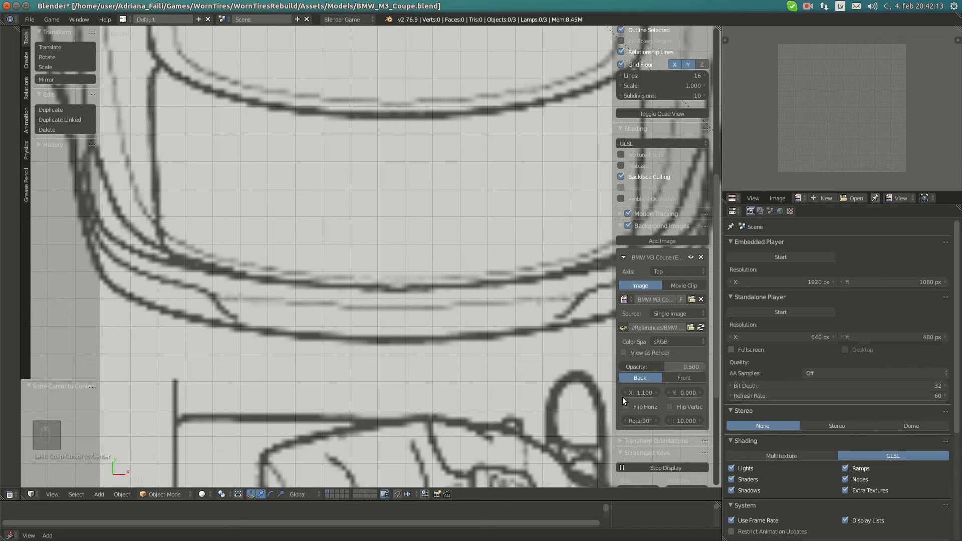
# Try X offsets of 1.150 and 1.125 for the top-view background image, judging the centring at the car's tail.
pyautogui.click(642, 393)
pyautogui.moveTo(642, 393)
pyautogui.mouseDown()
pyautogui.moveTo(632, 394)
pyautogui.moveTo(658, 393)
pyautogui.mouseUp()
pyautogui.click(644, 395)
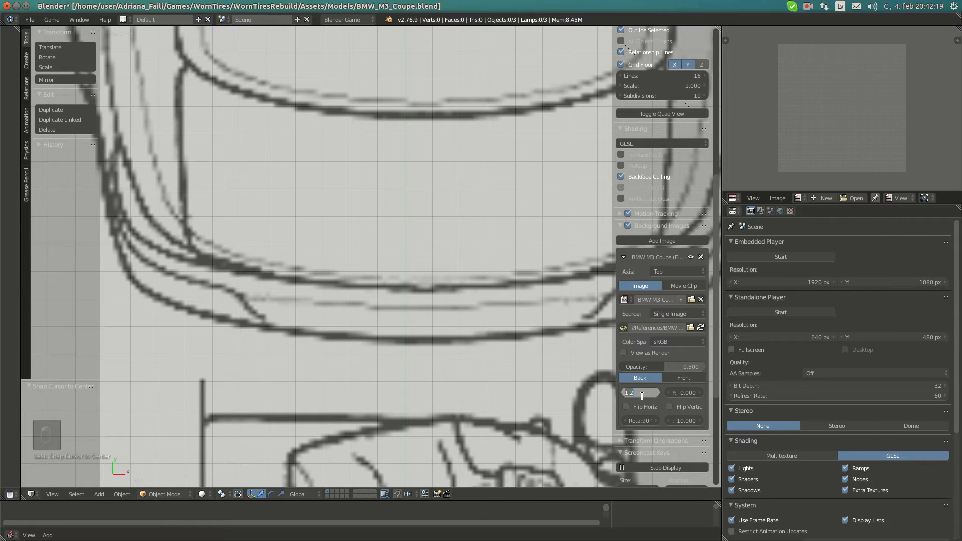
pyautogui.write('1.15')
pyautogui.press('Return')
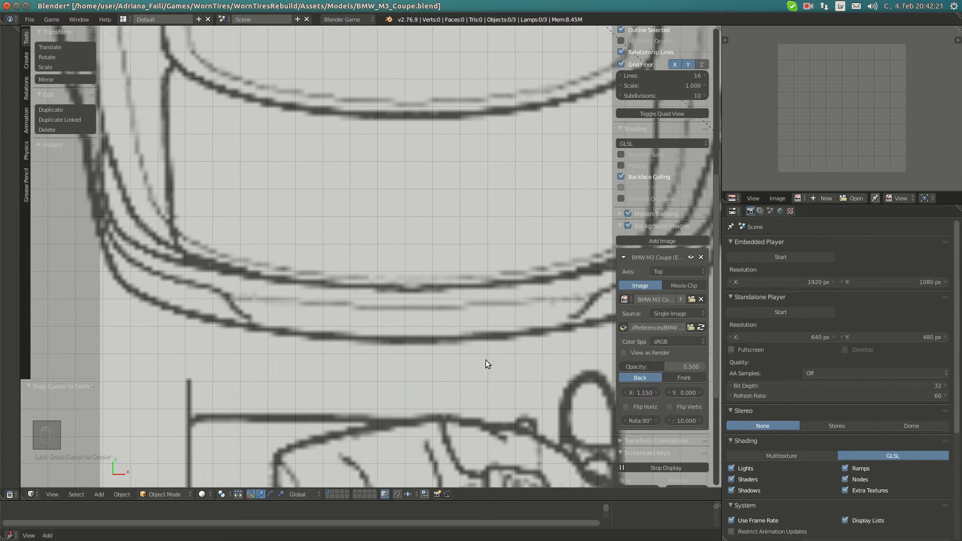
pyautogui.scroll(1, 486, 360)
pyautogui.write('1')
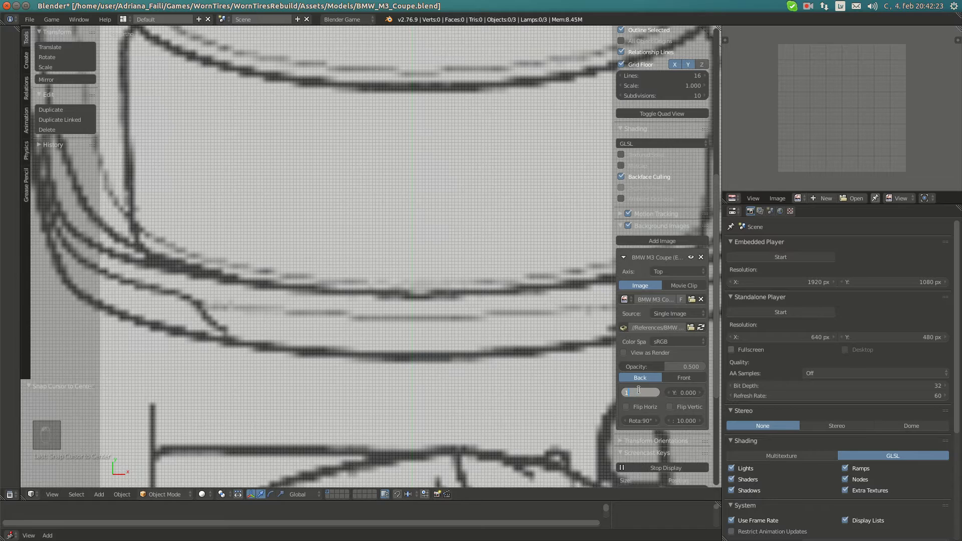
pyautogui.write('.125')
pyautogui.press('Return')
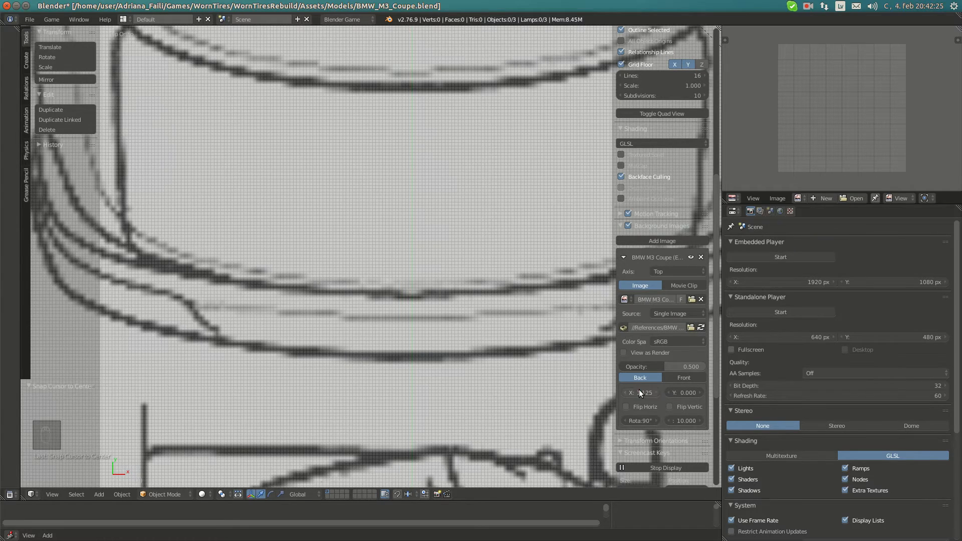
# Fine-tune the top-view background image's X offset at the car's nose, trying 1.120 and settling on 1.130.
pyautogui.scroll(-1, 411, 285)
pyautogui.keyDown('shift'); pyautogui.moveTo(412, 54); pyautogui.dragTo(409, 320, button='middle'); pyautogui.keyUp('shift')
pyautogui.keyDown('shift'); pyautogui.moveTo(393, 67); pyautogui.dragTo(382, 301, button='middle'); pyautogui.keyUp('shift')
pyautogui.keyDown('shift'); pyautogui.moveTo(381, 125); pyautogui.dragTo(378, 415, button='middle'); pyautogui.keyUp('shift')
pyautogui.keyDown('shift'); pyautogui.moveTo(377, 166); pyautogui.dragTo(378, 416, button='middle'); pyautogui.keyUp('shift')
pyautogui.keyDown('shift'); pyautogui.moveTo(378, 262); pyautogui.dragTo(389, 386, button='middle'); pyautogui.keyUp('shift')
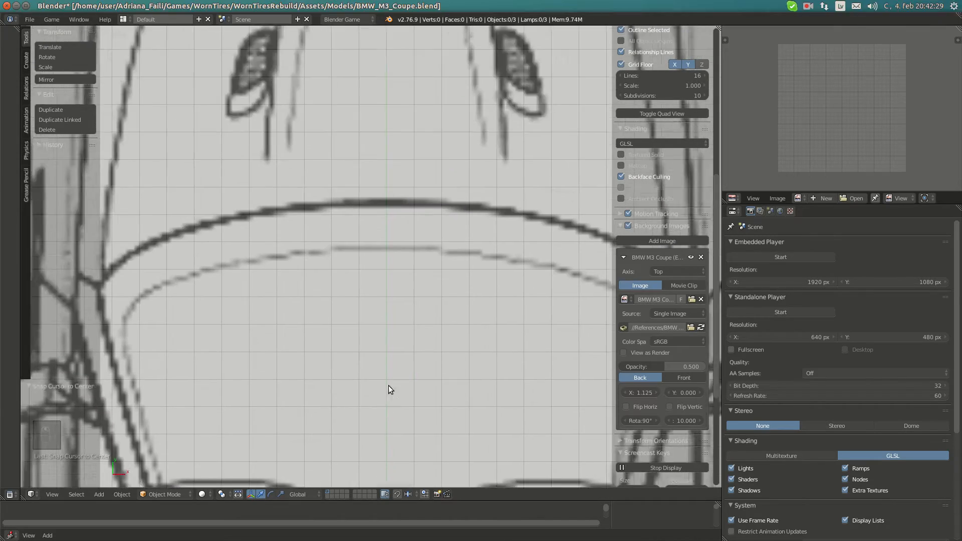
pyautogui.keyDown('shift'); pyautogui.moveTo(361, 136); pyautogui.dragTo(359, 438, button='middle'); pyautogui.keyUp('shift')
pyautogui.keyDown('shift'); pyautogui.moveTo(383, 183); pyautogui.dragTo(385, 364, button='middle'); pyautogui.keyUp('shift')
pyautogui.scroll(4, 373, 228)
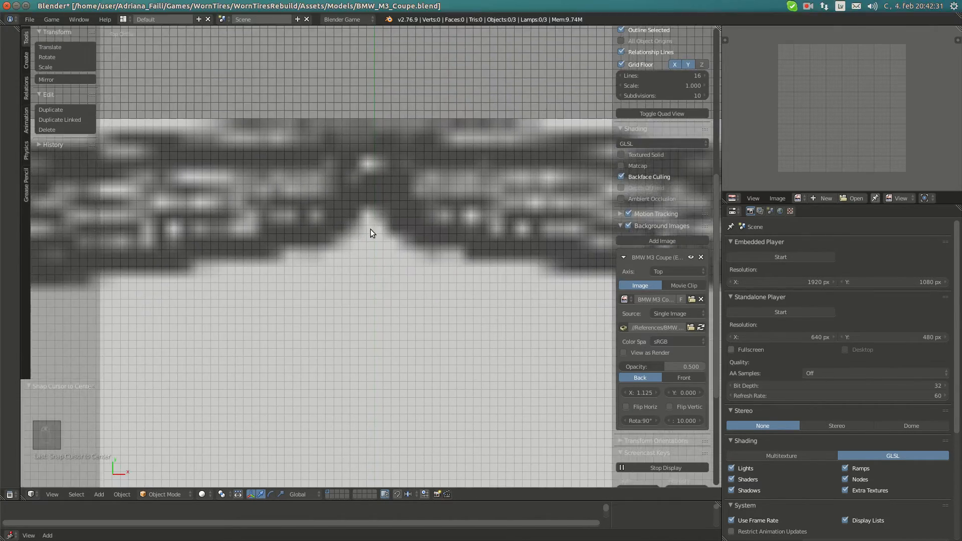
pyautogui.click(632, 395)
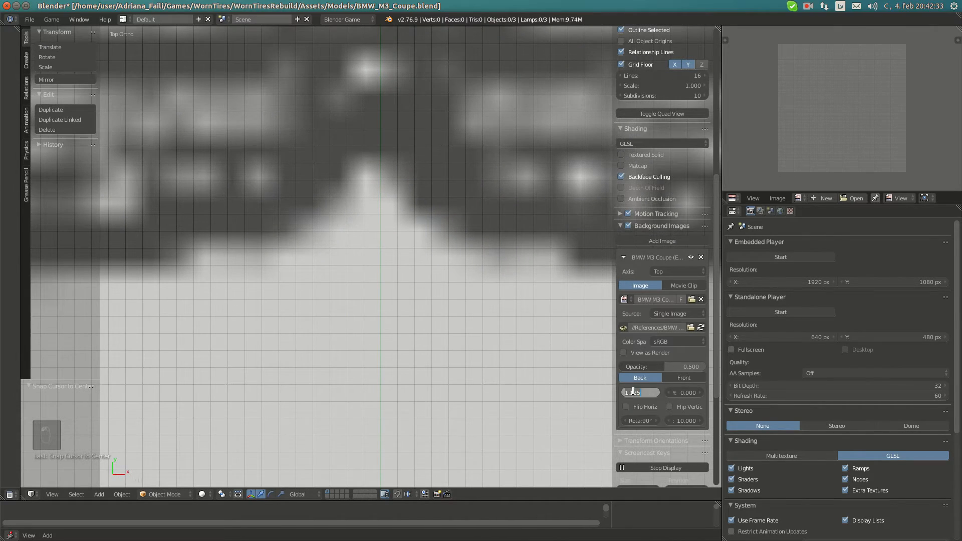
pyautogui.write('1.12')
pyautogui.press('Return')
pyautogui.click(632, 392)
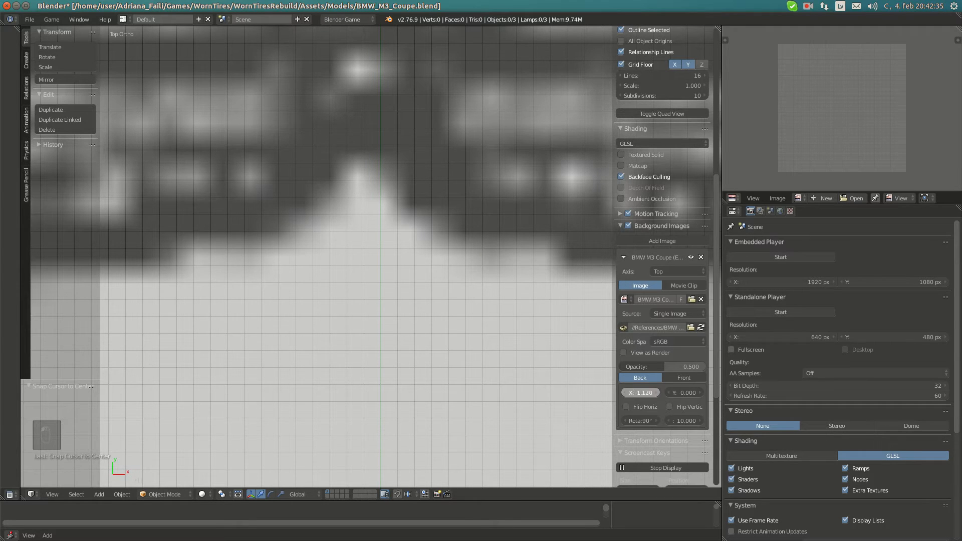
pyautogui.write('1.1')
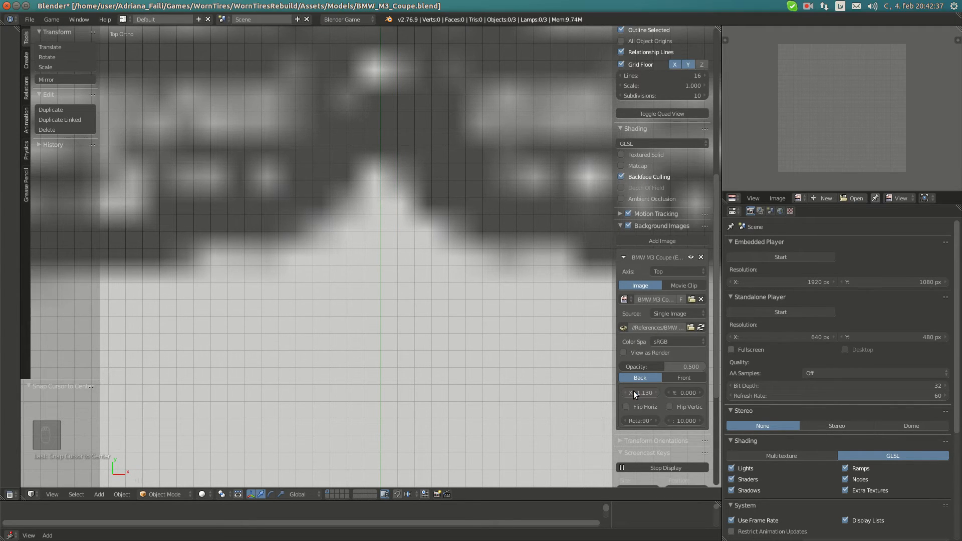
pyautogui.write('3')
pyautogui.press('Return')
# Check the plan drawing's centring on the Y axis at the nose, tail and cabin.
pyautogui.scroll(-4, 423, 131)
pyautogui.scroll(6, 423, 132)
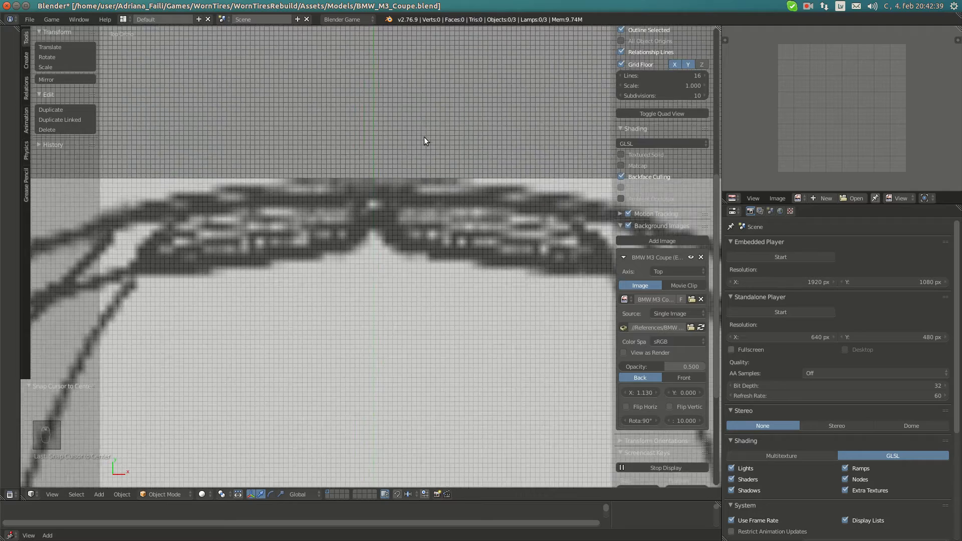
pyautogui.scroll(-6, 434, 299)
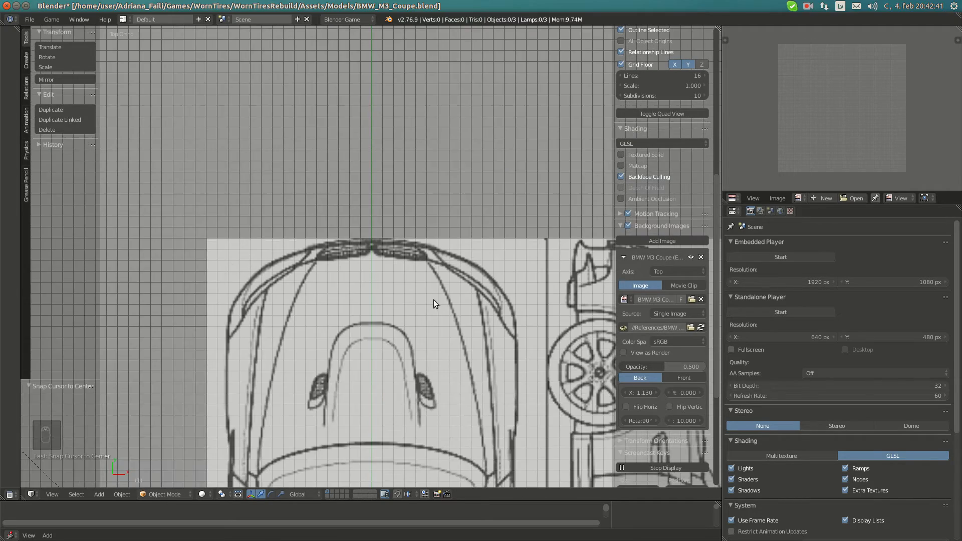
pyautogui.scroll(7, 410, 315)
pyautogui.scroll(-6, 397, 331)
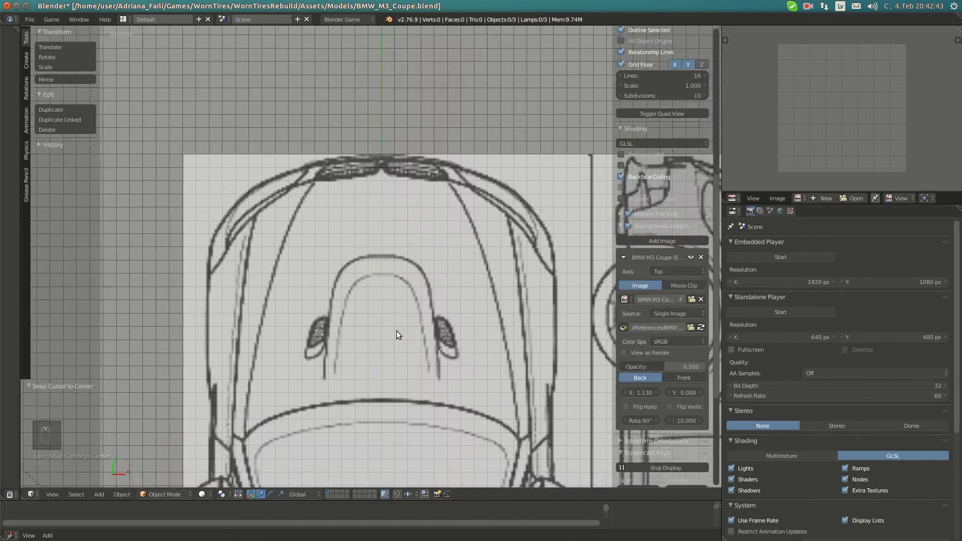
pyautogui.keyDown('shift'); pyautogui.moveTo(405, 466); pyautogui.dragTo(430, 85, button='middle'); pyautogui.keyUp('shift')
pyautogui.keyDown('shift'); pyautogui.moveTo(419, 278); pyautogui.dragTo(422, 90, button='middle'); pyautogui.keyUp('shift')
pyautogui.keyDown('shift'); pyautogui.moveTo(426, 410); pyautogui.dragTo(416, 278, button='middle'); pyautogui.keyUp('shift')
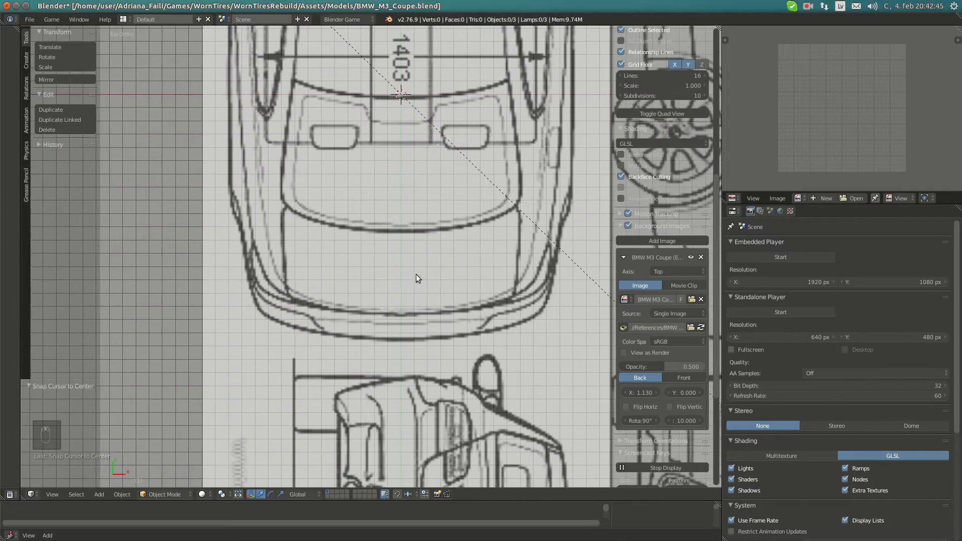
pyautogui.scroll(1, 423, 280)
pyautogui.scroll(-1, 417, 244)
pyautogui.keyDown('shift'); pyautogui.moveTo(420, 116); pyautogui.dragTo(420, 291, button='middle'); pyautogui.keyUp('shift')
pyautogui.keyDown('shift'); pyautogui.moveTo(425, 96); pyautogui.dragTo(393, 258, button='middle'); pyautogui.keyUp('shift')
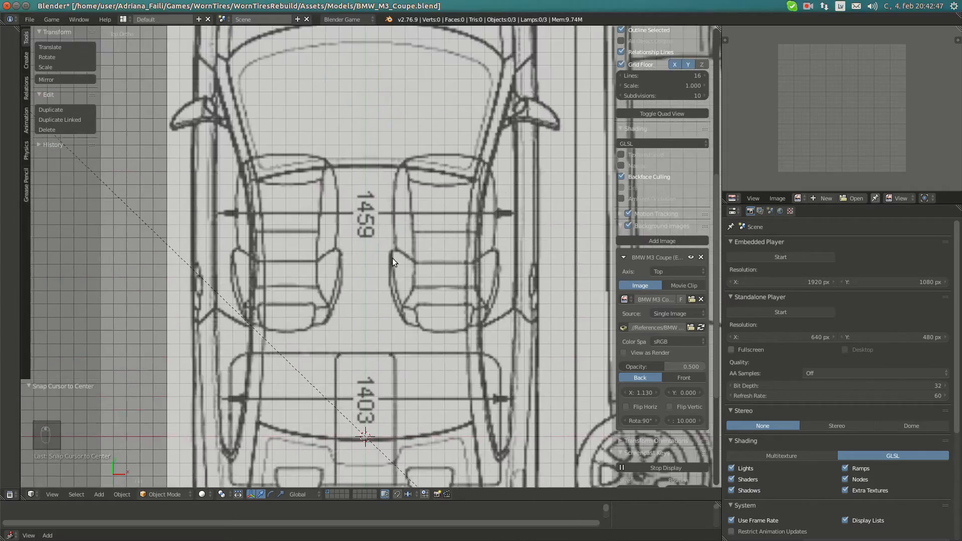
# Try a Y offset of -2.400 for the top-view background image to position the car lengthwise around the origin.
pyautogui.scroll(-6, 393, 235)
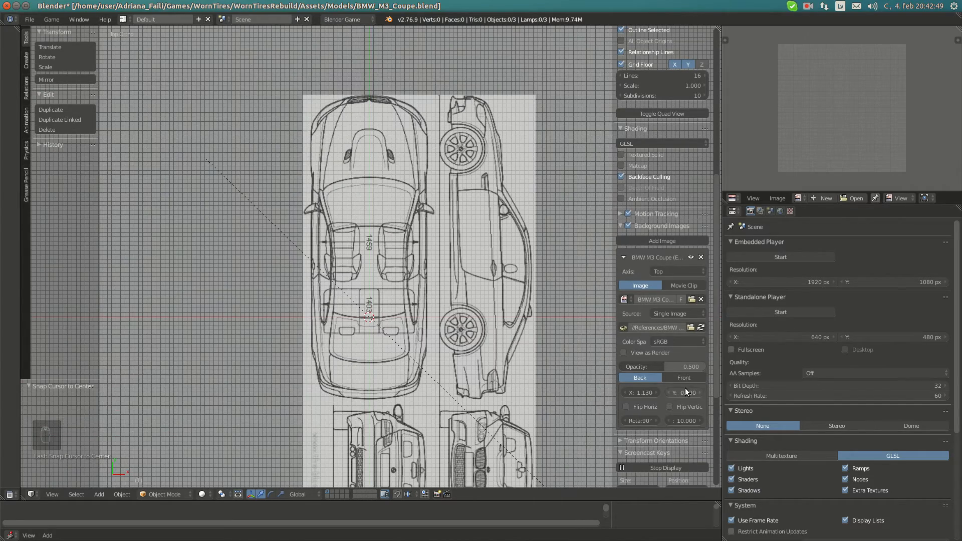
pyautogui.moveTo(684, 392); pyautogui.dragTo(647, 393)
pyautogui.scroll(5, 384, 377)
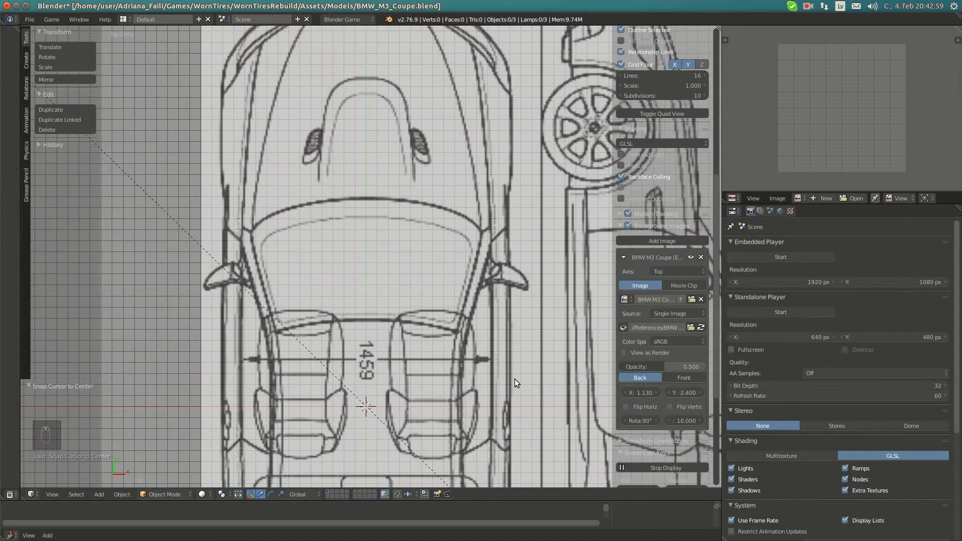
pyautogui.scroll(3, 450, 303)
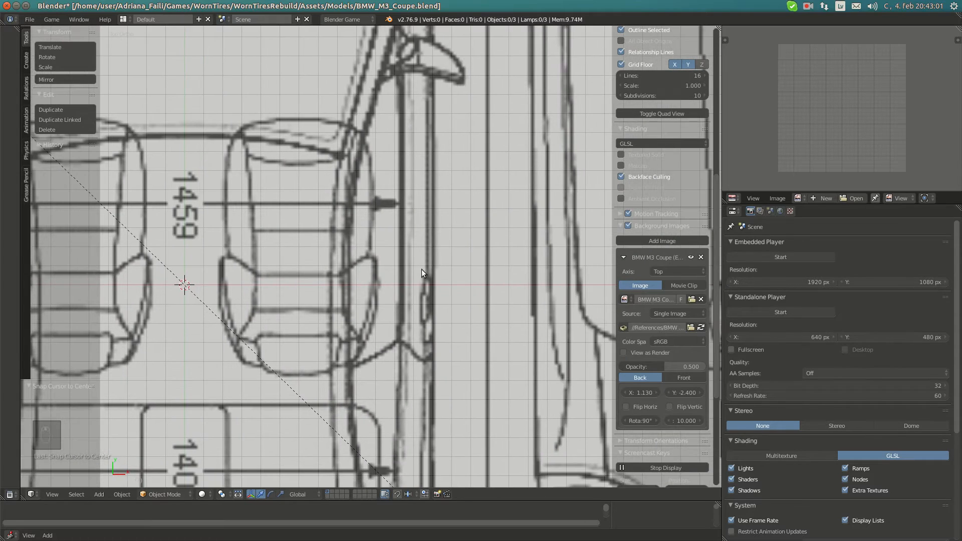
pyautogui.scroll(-6, 422, 273)
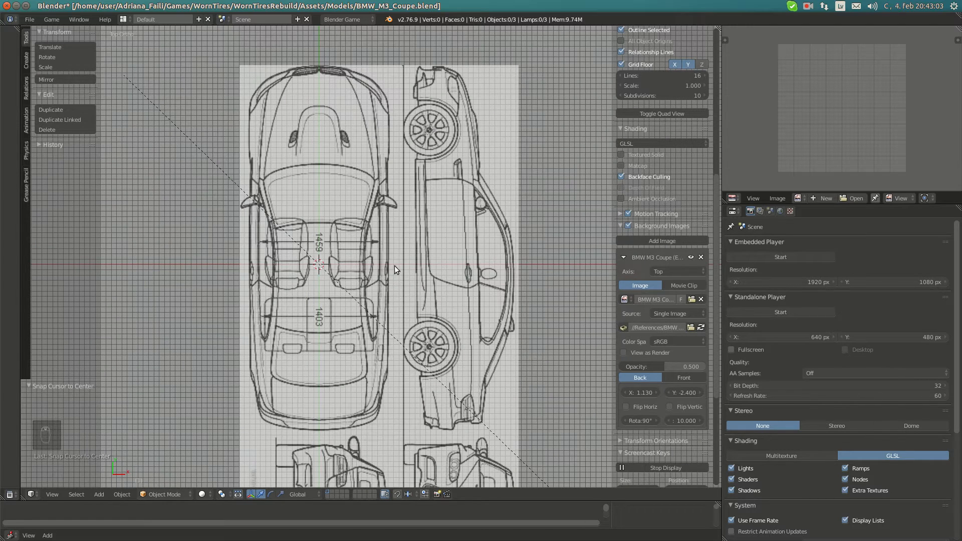
# Set the top-view background image's Y offset to -4.300 and check the car's lengthwise position against the X axis.
pyautogui.keyDown('shift'); pyautogui.moveTo(382, 246); pyautogui.dragTo(415, 300, button='middle'); pyautogui.keyUp('shift')
pyautogui.scroll(2, 415, 300)
pyautogui.moveTo(689, 395); pyautogui.dragTo(657, 395)
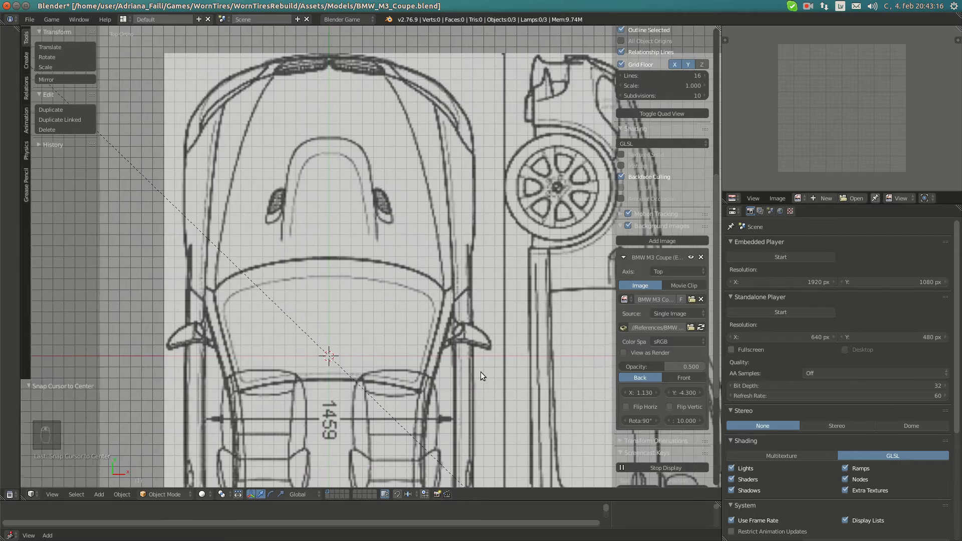
pyautogui.scroll(2, 480, 372)
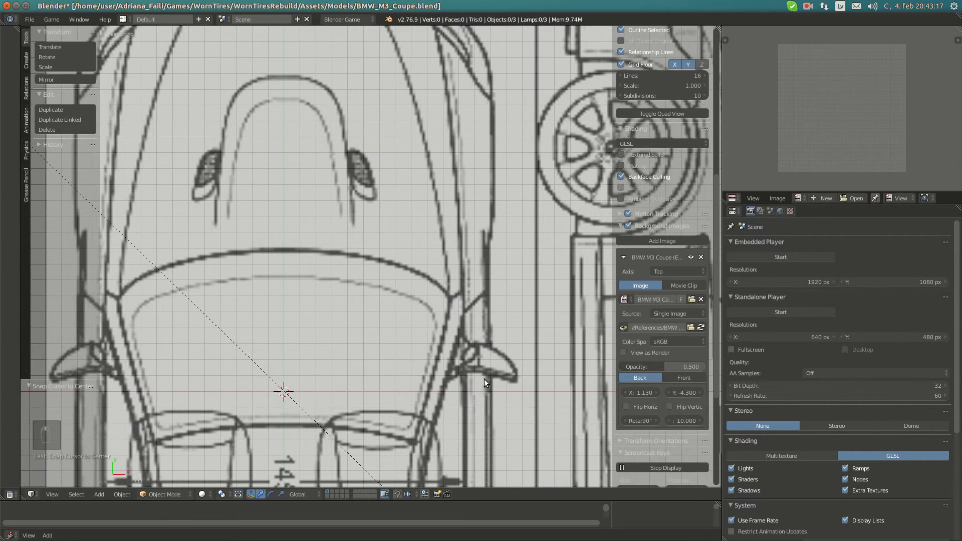
pyautogui.scroll(-6, 518, 381)
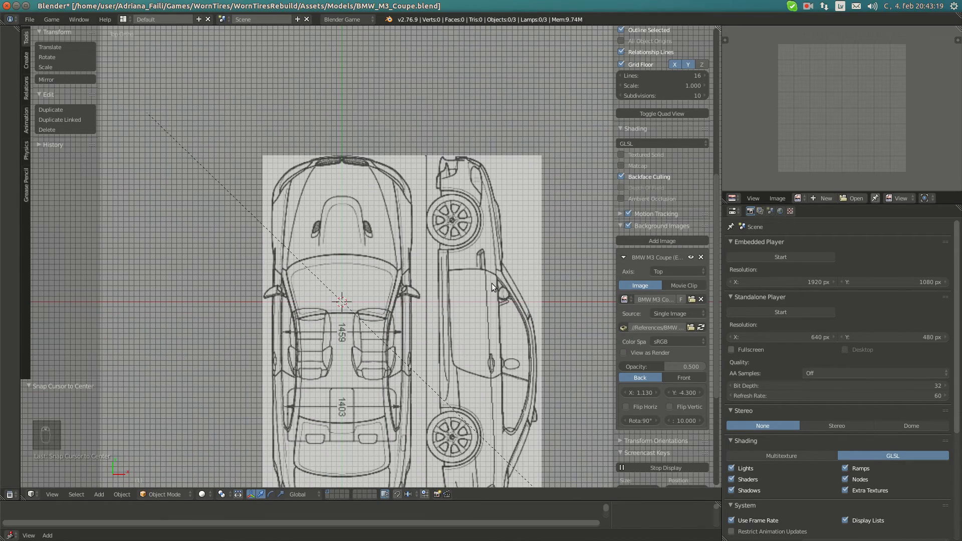
pyautogui.scroll(3, 416, 301)
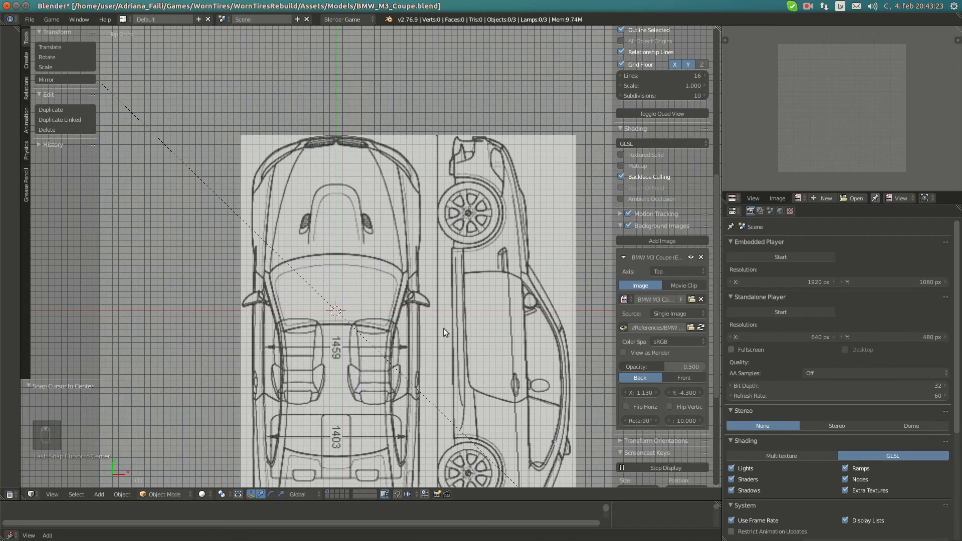
# Go to the right view and add a second background image using the already loaded BMW M3 Coupe (E92) (2010).png.
pyautogui.press('KP_3')
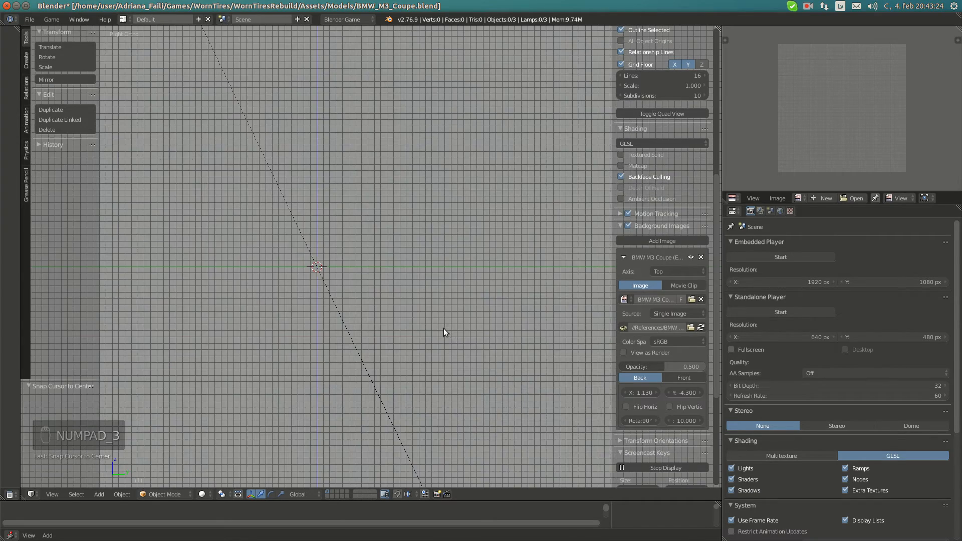
pyautogui.click(675, 239)
pyautogui.scroll(-2, 650, 390)
pyautogui.click(624, 444)
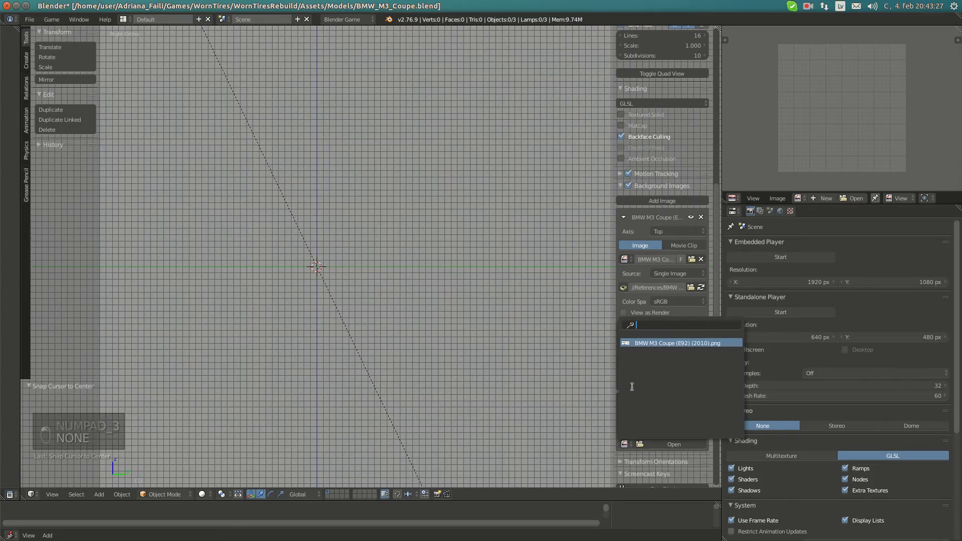
pyautogui.click(634, 342)
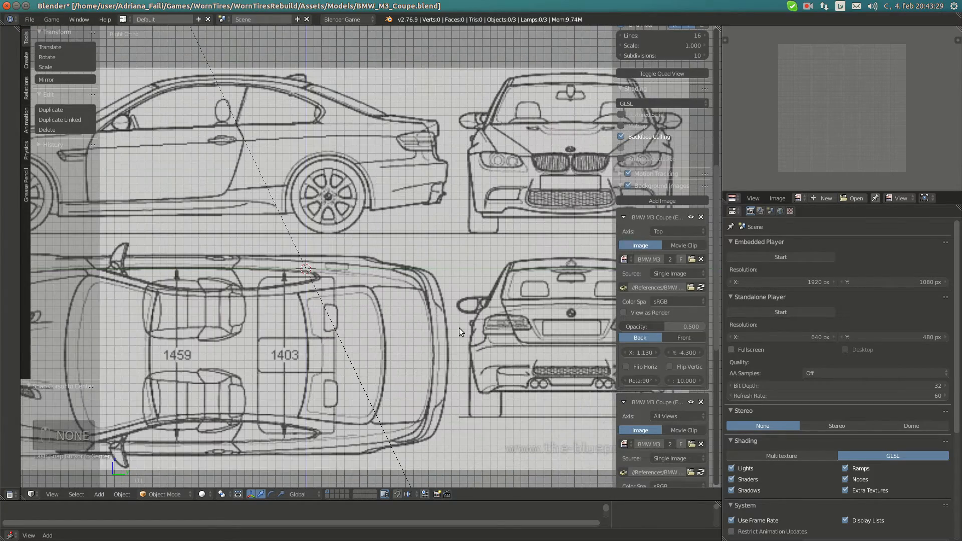
# Flip the second background image horizontally and restrict its axis to Right.
pyautogui.keyDown('shift'); pyautogui.moveTo(400, 313); pyautogui.dragTo(486, 311, button='middle'); pyautogui.keyUp('shift')
pyautogui.scroll(-3, 372, 290)
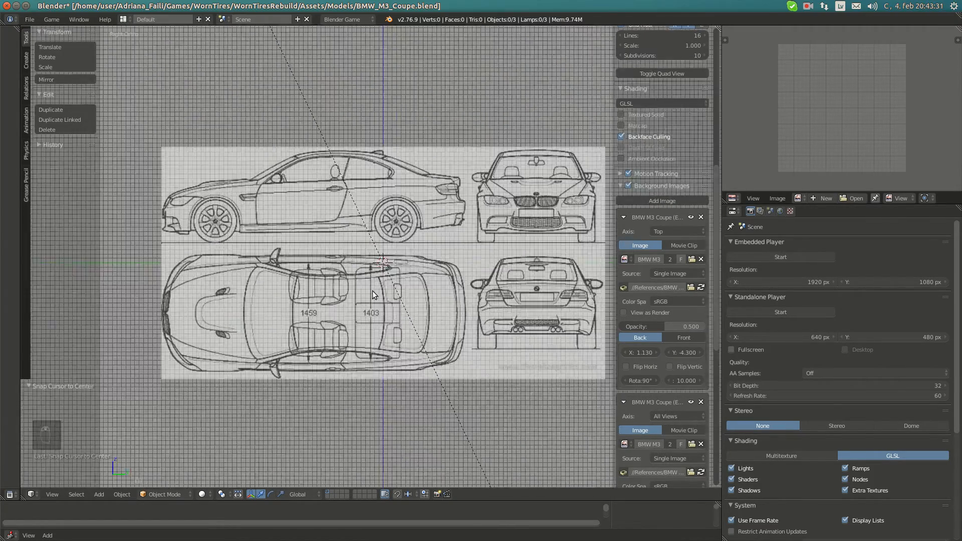
pyautogui.scroll(-3, 372, 291)
pyautogui.scroll(5, 368, 298)
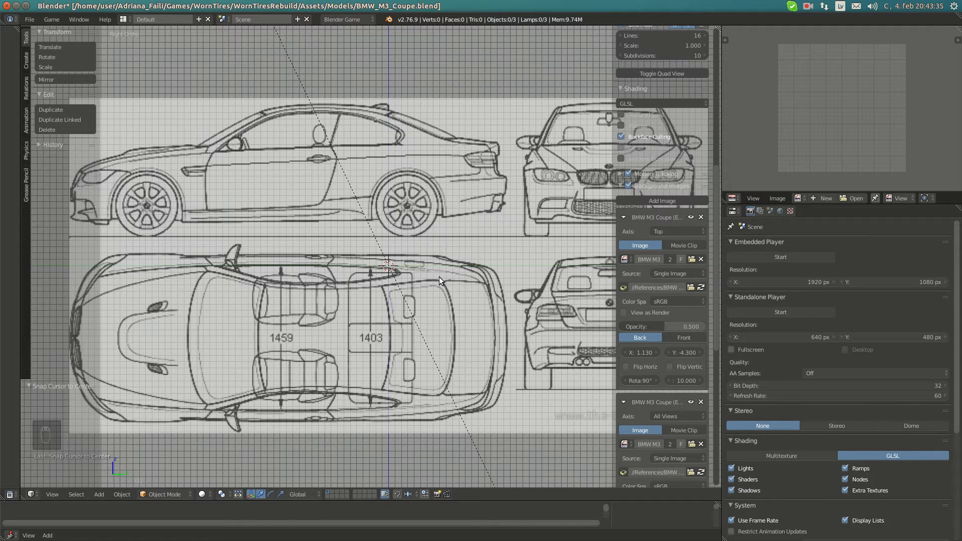
pyautogui.scroll(-5, 657, 371)
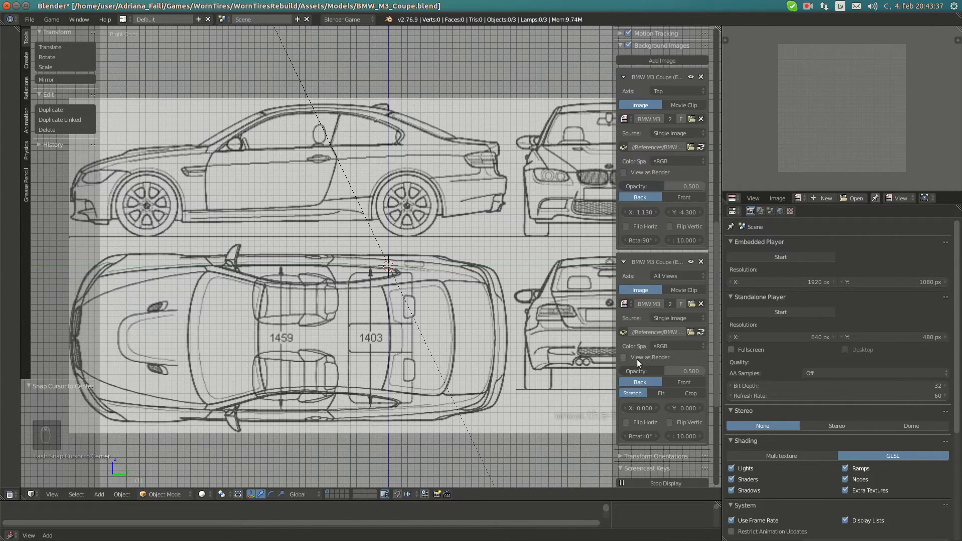
pyautogui.click(627, 422)
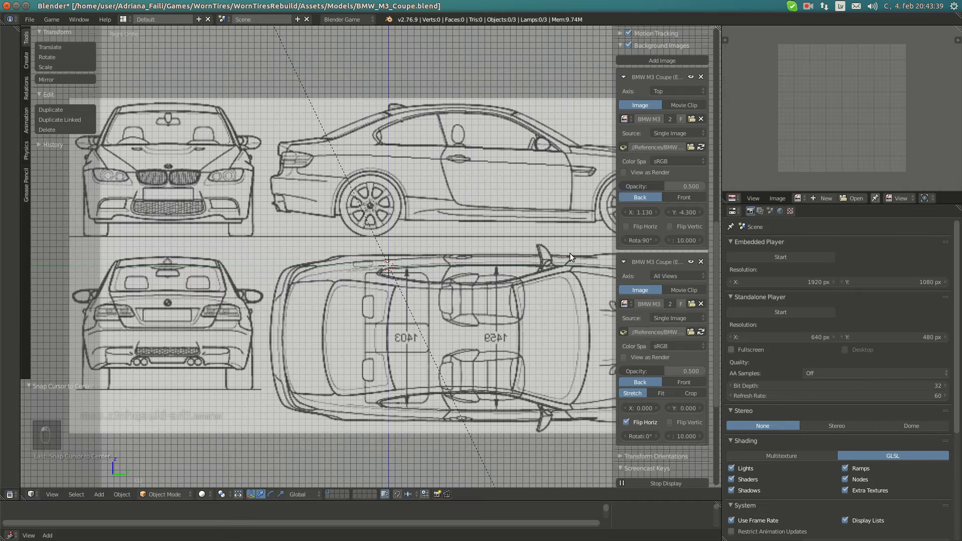
pyautogui.click(670, 278)
pyautogui.click(668, 253)
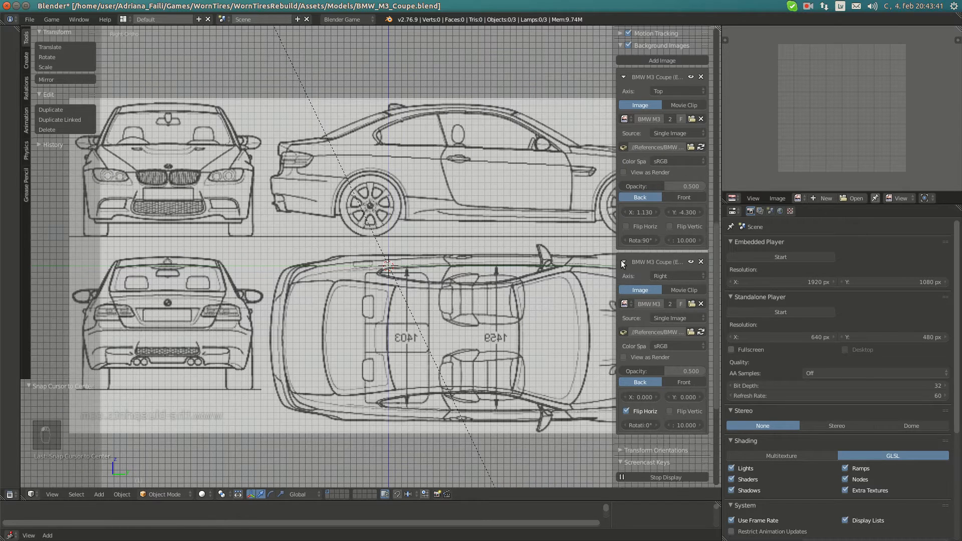
pyautogui.scroll(3, 312, 324)
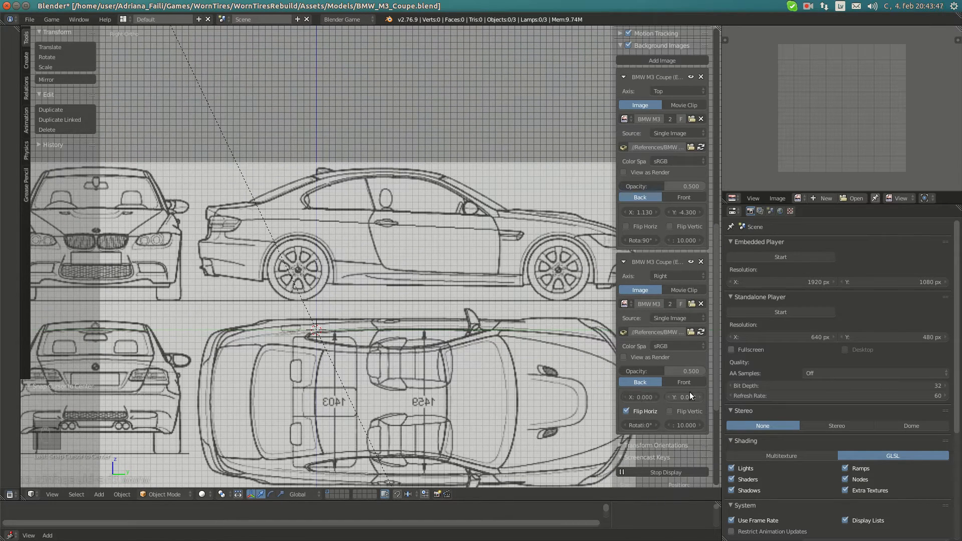
# Set the right-view background image's Y offset to -2.300, checking the car's height against the origin.
pyautogui.moveTo(684, 397); pyautogui.dragTo(667, 399)
pyautogui.scroll(2, 350, 371)
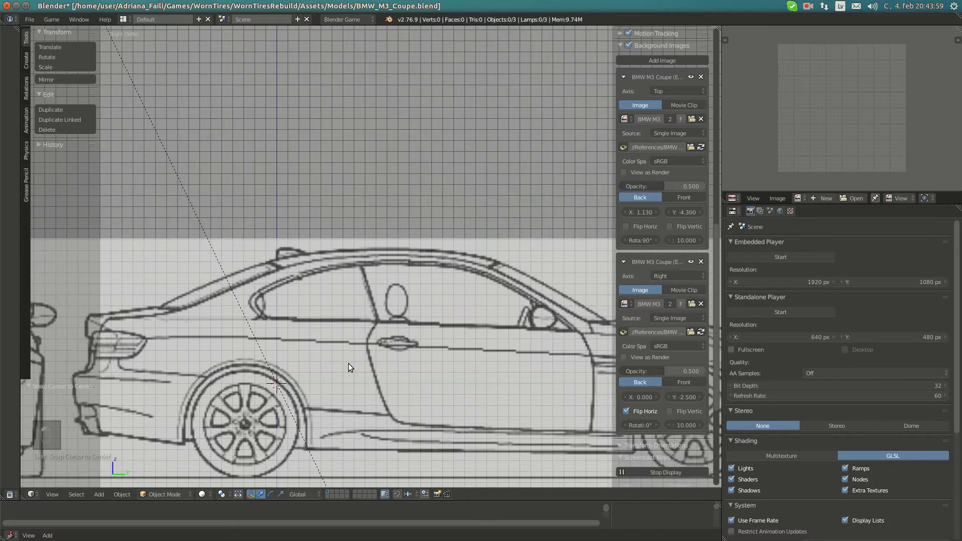
pyautogui.scroll(-2, 348, 363)
pyautogui.keyDown('shift'); pyautogui.moveTo(368, 354); pyautogui.dragTo(345, 340, button='middle'); pyautogui.keyUp('shift')
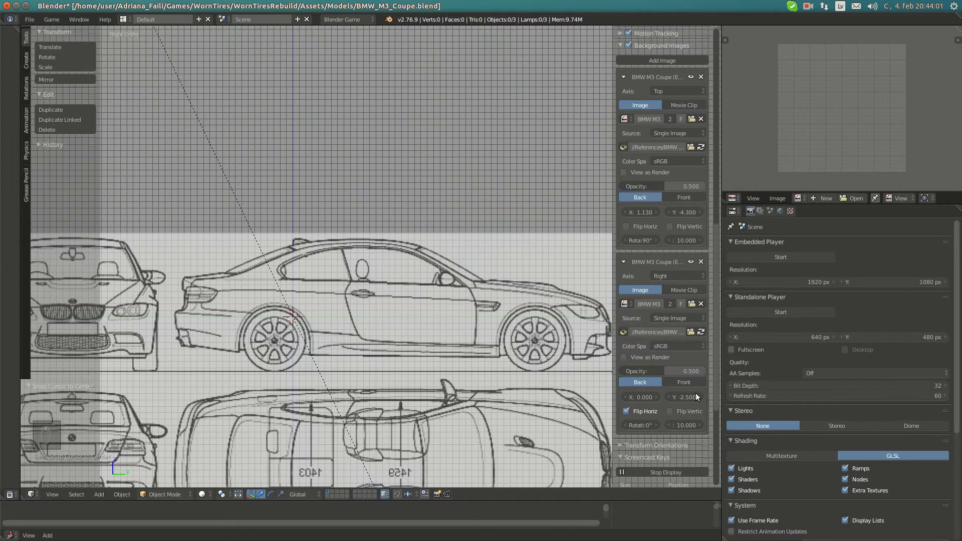
pyautogui.click(672, 395)
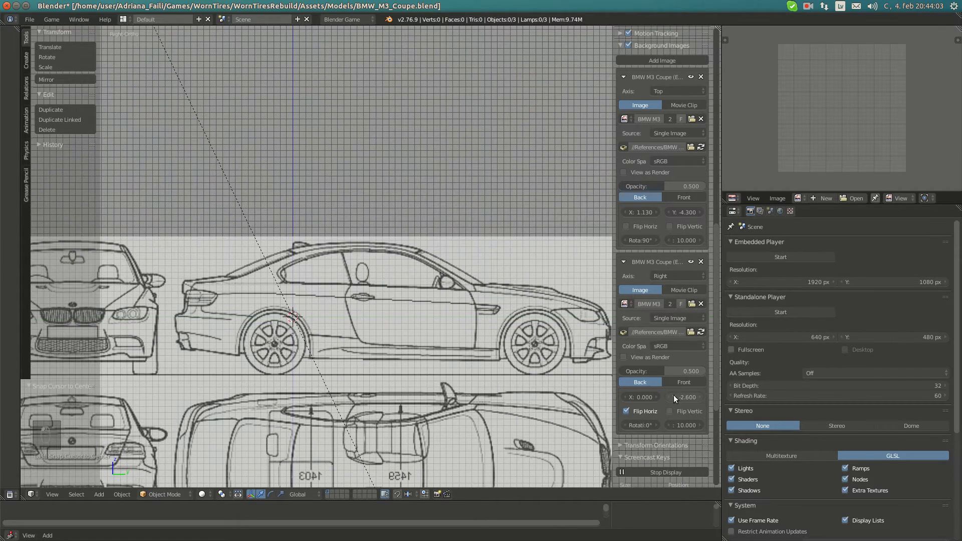
pyautogui.click(702, 397)
pyautogui.click(702, 397)
pyautogui.click(702, 397)
pyautogui.moveTo(376, 365)
pyautogui.keyDown('shift'); pyautogui.mouseDown(button='middle')
pyautogui.moveTo(359, 359)
pyautogui.moveTo(363, 226)
pyautogui.moveTo(376, 361)
pyautogui.mouseUp(button='middle'); pyautogui.keyUp('shift')
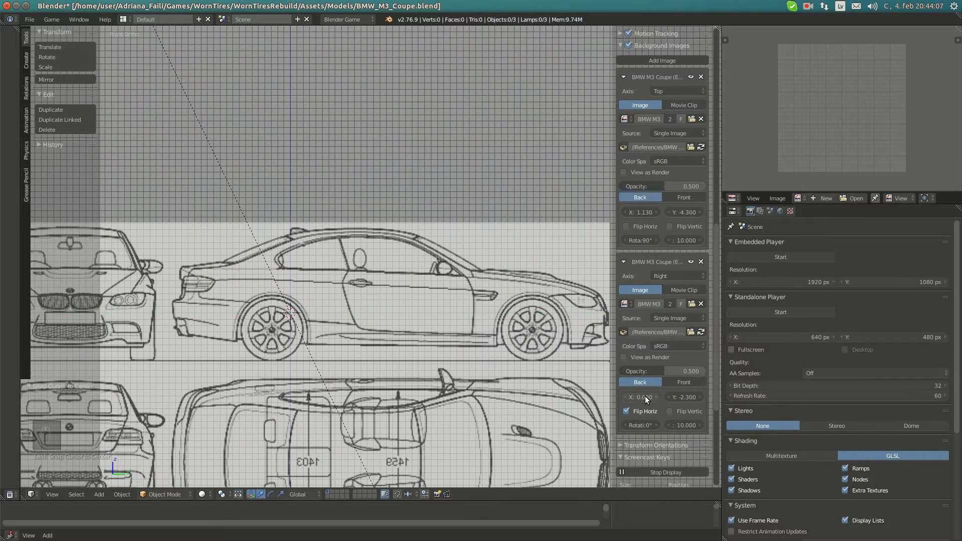
# Set the right-view background image's X offset to -2.400 and compare the car's lengthwise position with the top view.
pyautogui.moveTo(645, 396); pyautogui.dragTo(568, 396)
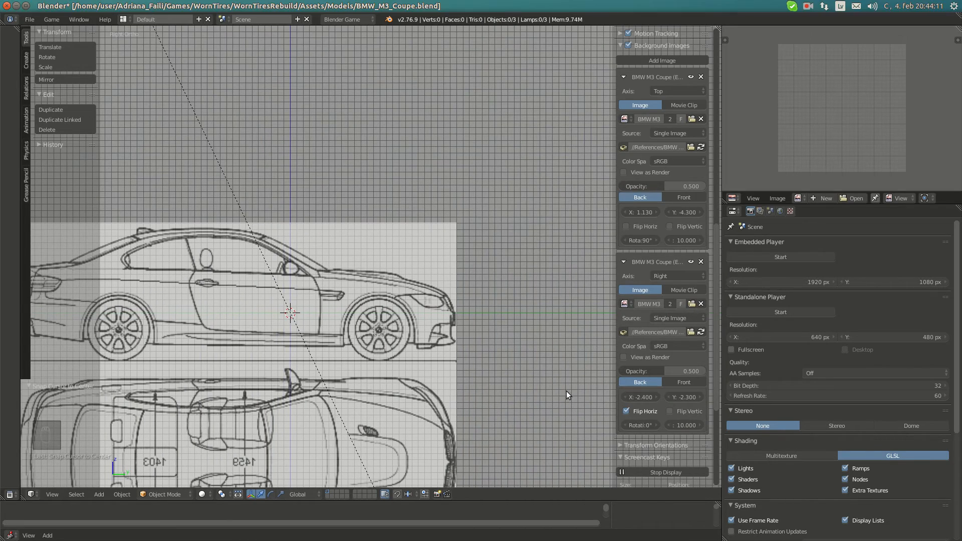
pyautogui.scroll(6, 451, 373)
pyautogui.keyDown('shift'); pyautogui.moveTo(231, 348); pyautogui.dragTo(436, 271, button='middle'); pyautogui.keyUp('shift')
pyautogui.keyDown('shift'); pyautogui.moveTo(355, 289); pyautogui.dragTo(363, 266, button='middle'); pyautogui.keyUp('shift')
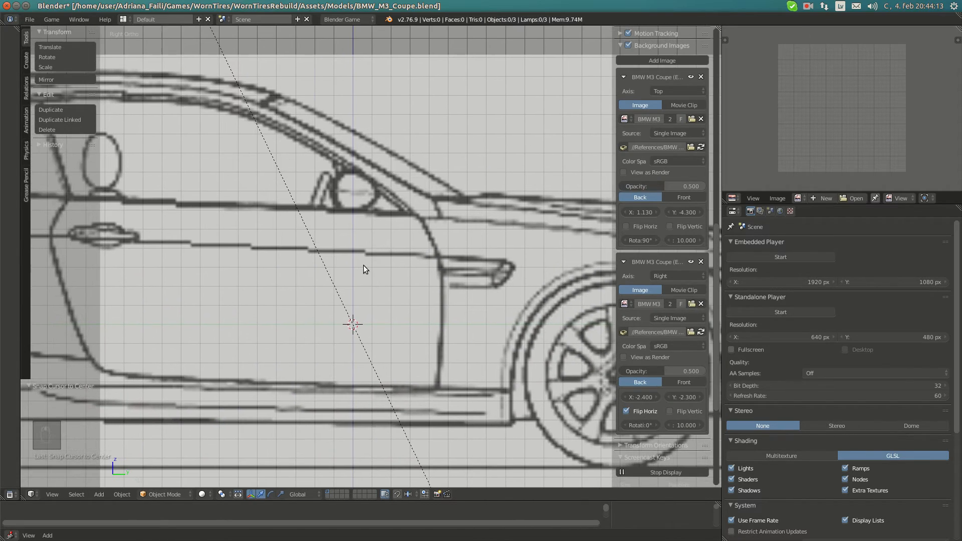
pyautogui.hotkey('alt', 'Home')
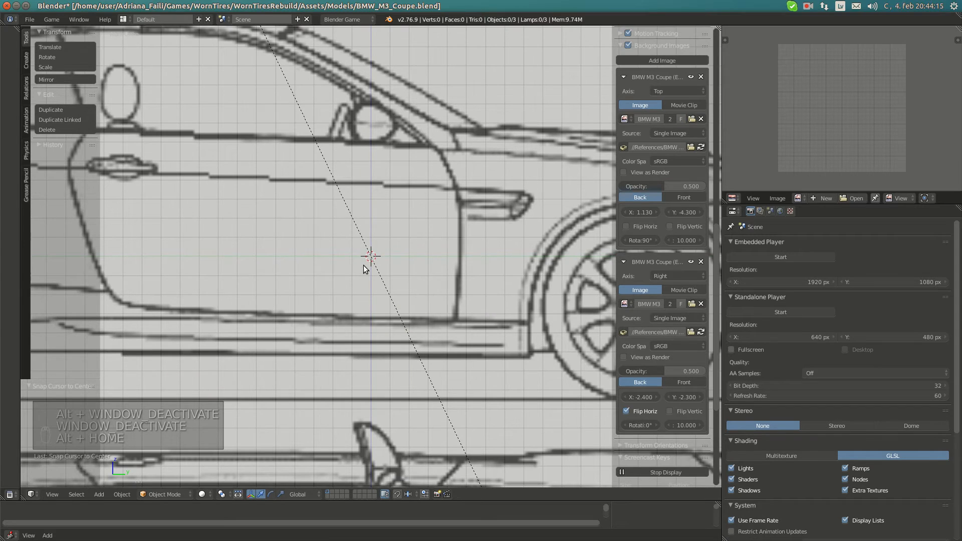
pyautogui.press('KP_7')
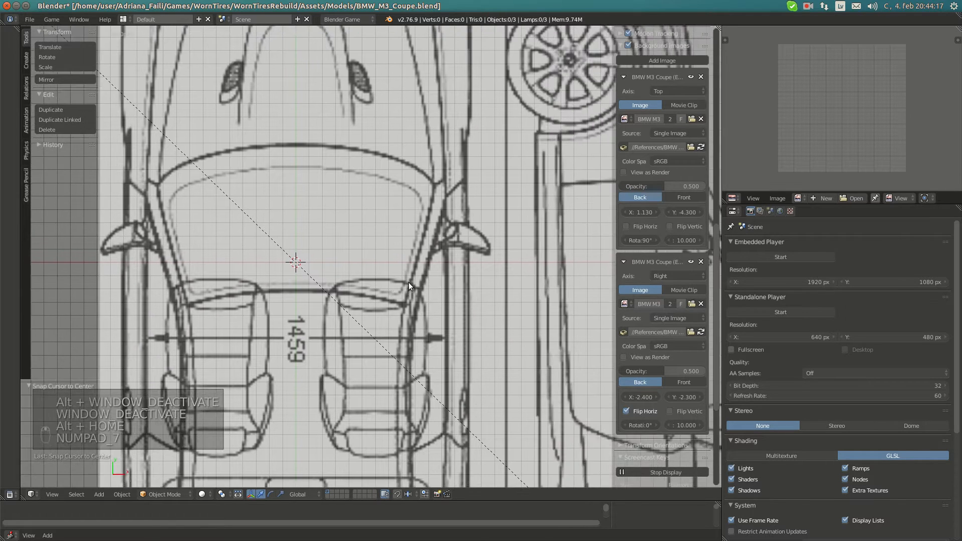
pyautogui.scroll(3, 408, 281)
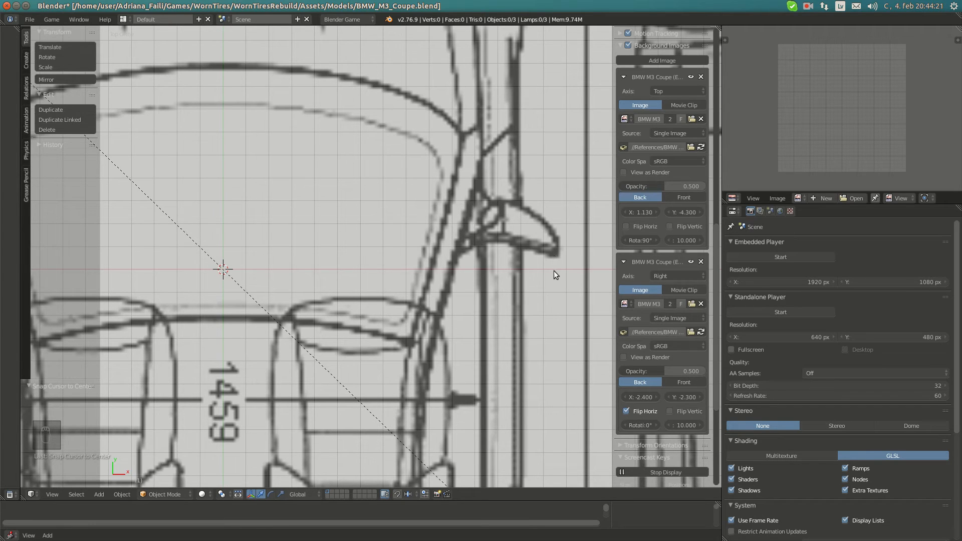
pyautogui.press('KP_3')
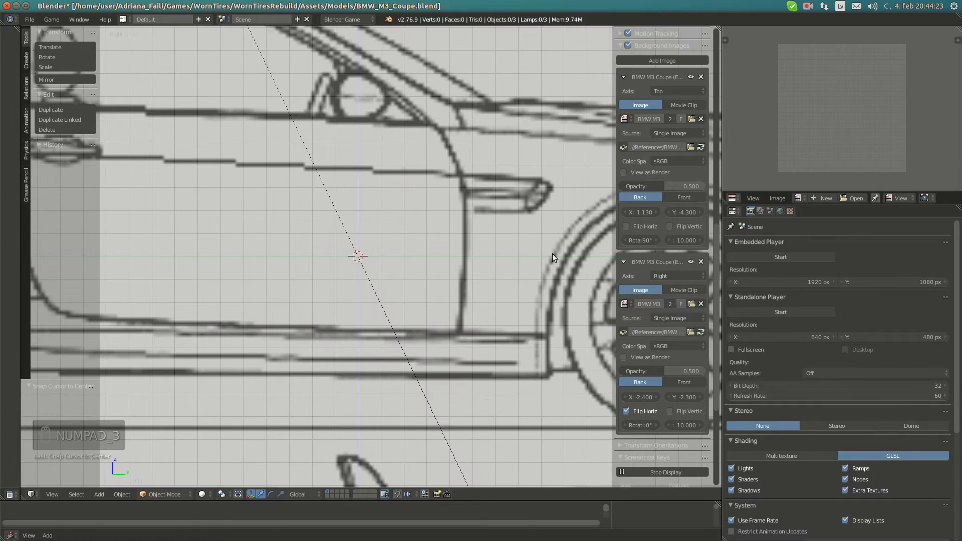
pyautogui.keyDown('shift'); pyautogui.moveTo(377, 153); pyautogui.dragTo(537, 281, button='middle'); pyautogui.keyUp('shift')
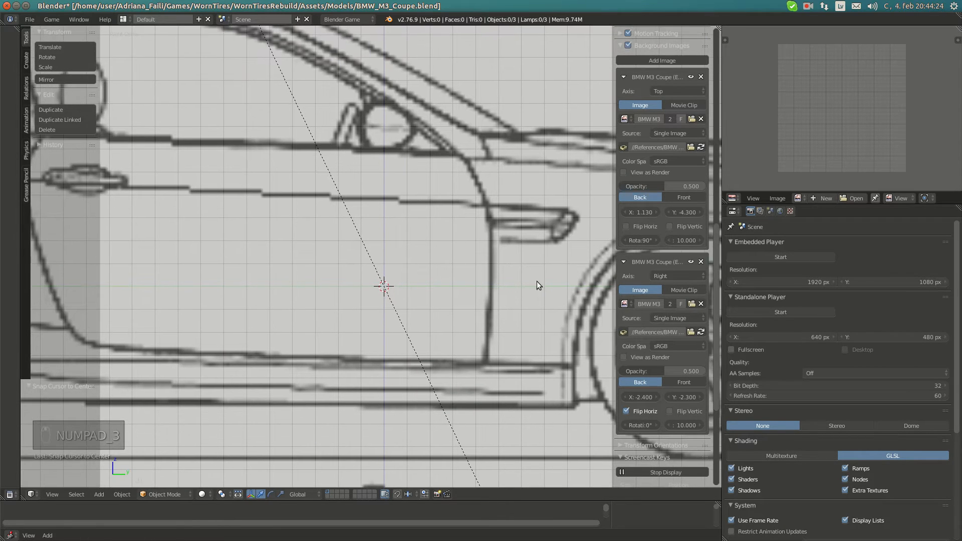
# Set the right-view background image's X offset to -2.200 and check the front half of the car around the mirror and windshield.
pyautogui.click(655, 397)
pyautogui.click(656, 396)
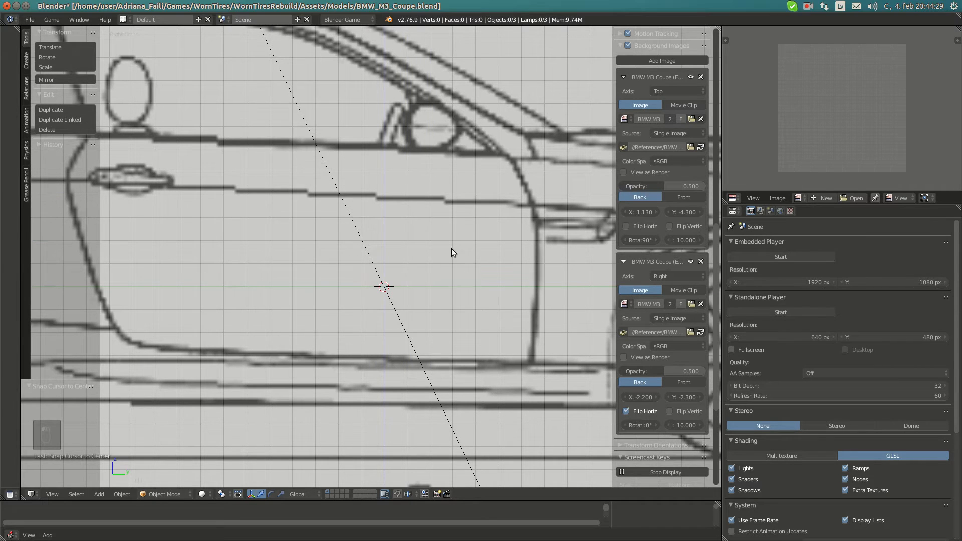
pyautogui.keyDown('shift'); pyautogui.moveTo(447, 250); pyautogui.dragTo(421, 295, button='middle'); pyautogui.keyUp('shift')
pyautogui.scroll(2, 452, 332)
pyautogui.scroll(-2, 453, 332)
pyautogui.scroll(1, 453, 332)
pyautogui.scroll(-5, 452, 332)
pyautogui.keyDown('shift'); pyautogui.moveTo(353, 292); pyautogui.dragTo(208, 278, button='middle'); pyautogui.keyUp('shift')
pyautogui.keyDown('shift'); pyautogui.moveTo(425, 222); pyautogui.dragTo(464, 275, button='middle'); pyautogui.keyUp('shift')
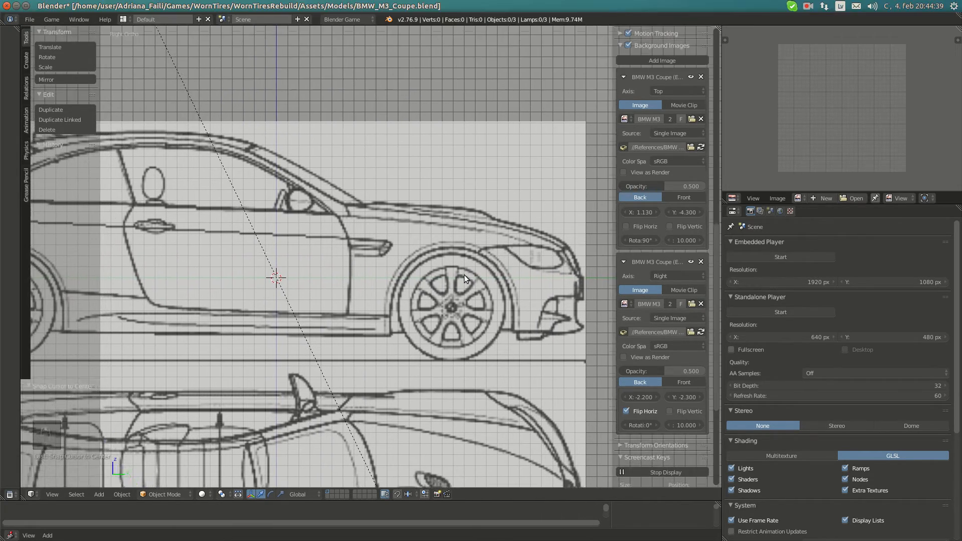
pyautogui.scroll(1, 349, 248)
pyautogui.scroll(2, 274, 279)
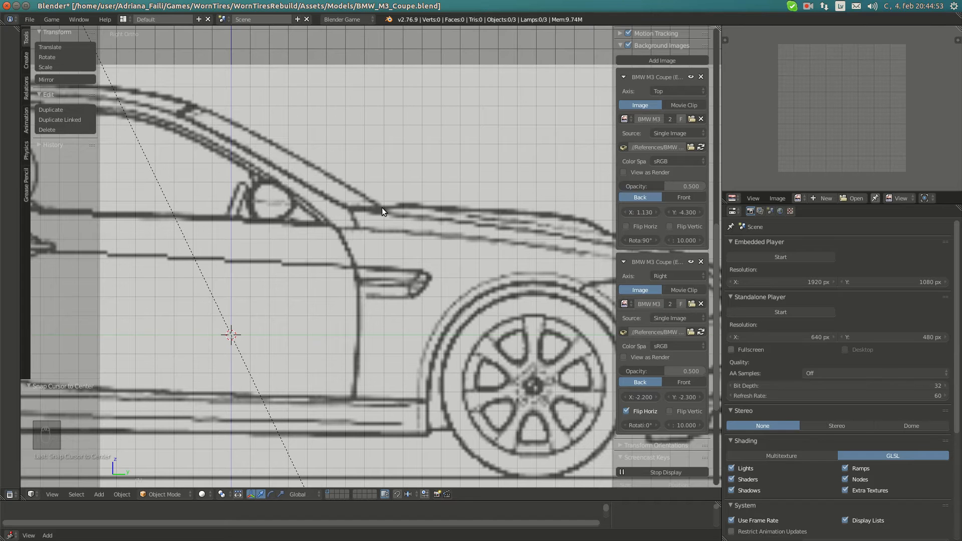
# Compare the windshield and hood positions between the top and right views, and examine the whole top-view blueprint around the origin.
pyautogui.press('KP_7')
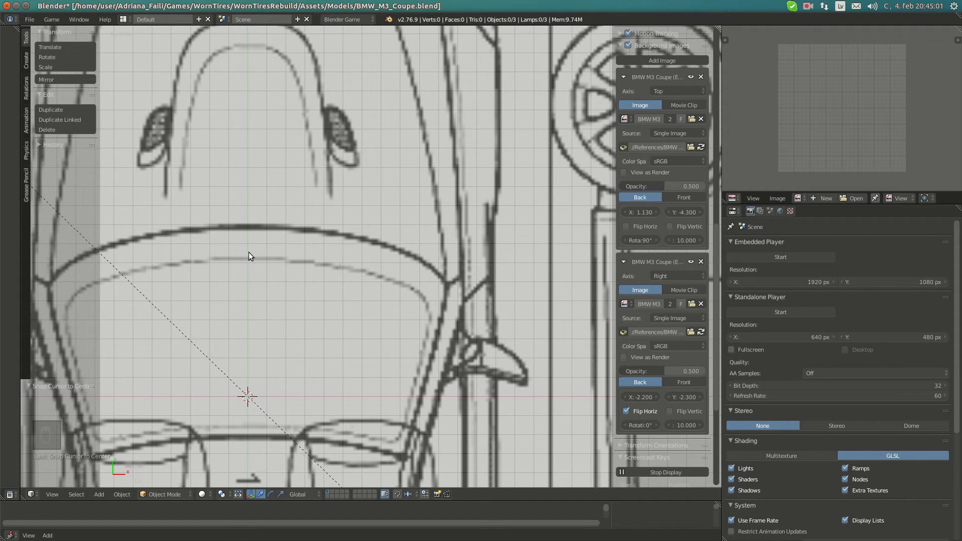
pyautogui.scroll(-3, 265, 253)
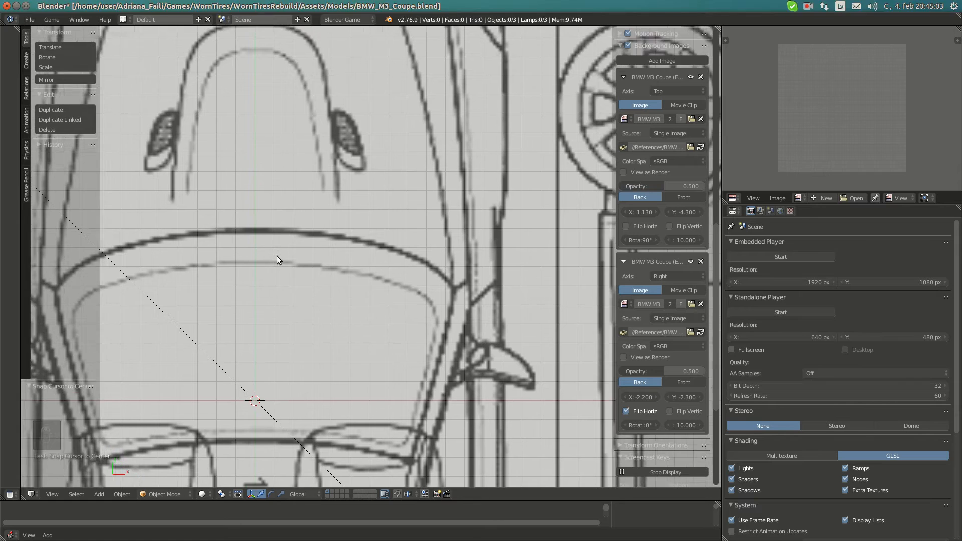
pyautogui.scroll(3, 285, 260)
pyautogui.press('KP_3')
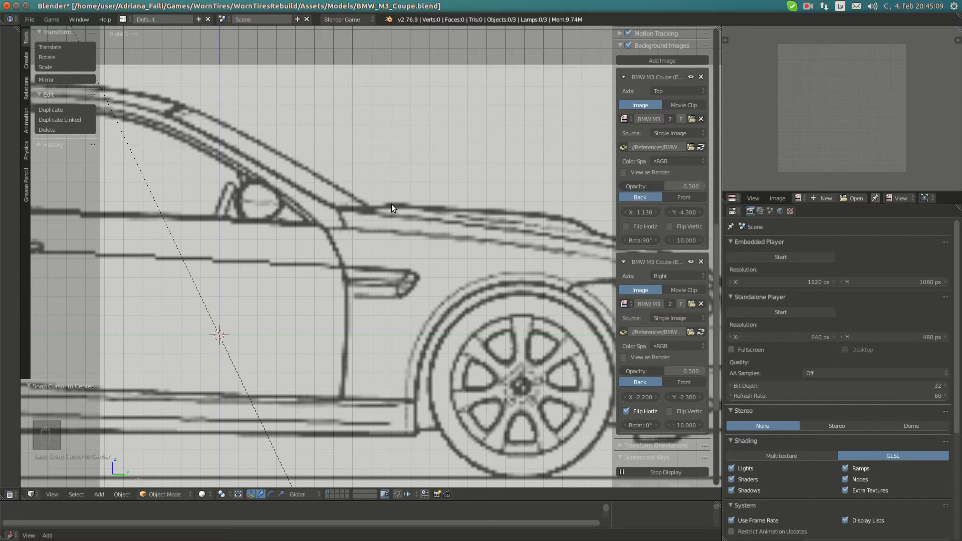
pyautogui.press('KP_7')
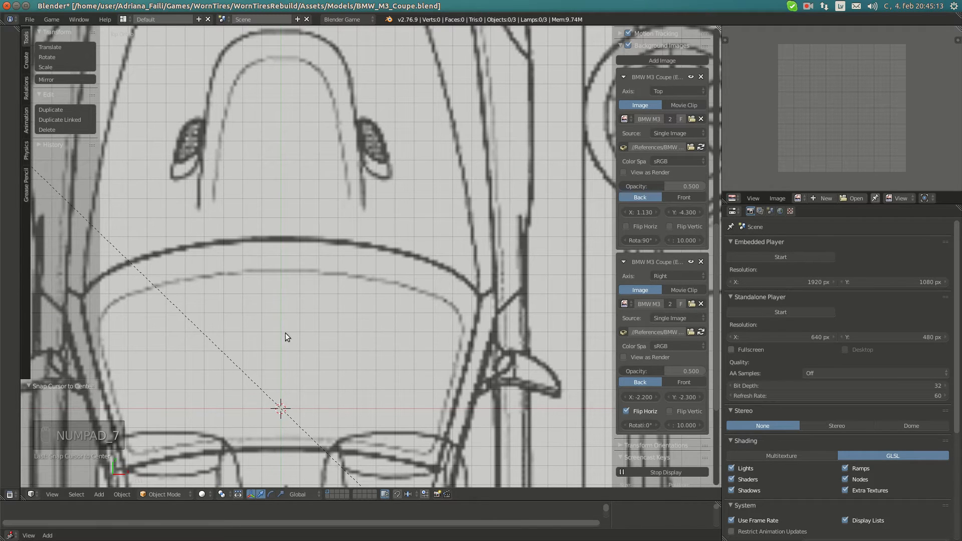
pyautogui.scroll(-6, 284, 332)
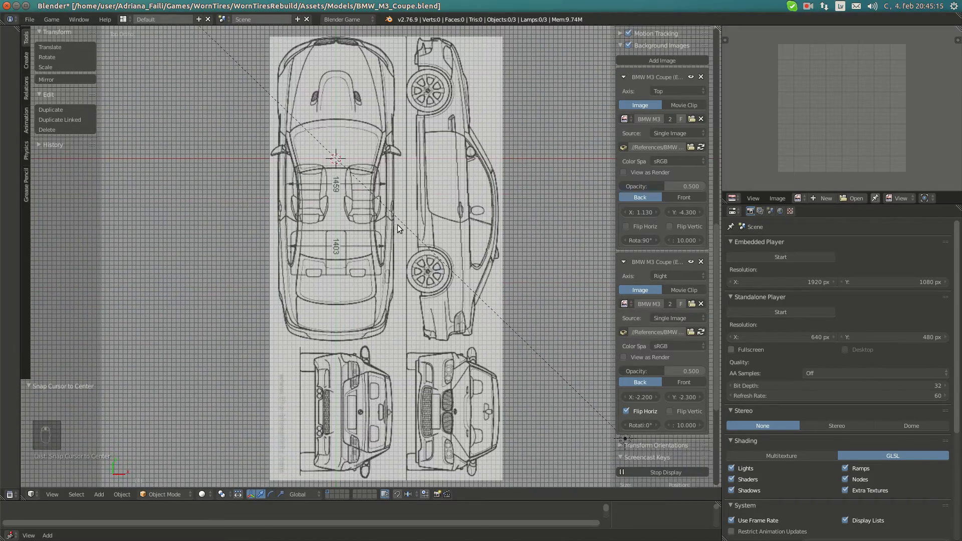
pyautogui.hotkey('alt', 'Home')
pyautogui.scroll(4, 366, 256)
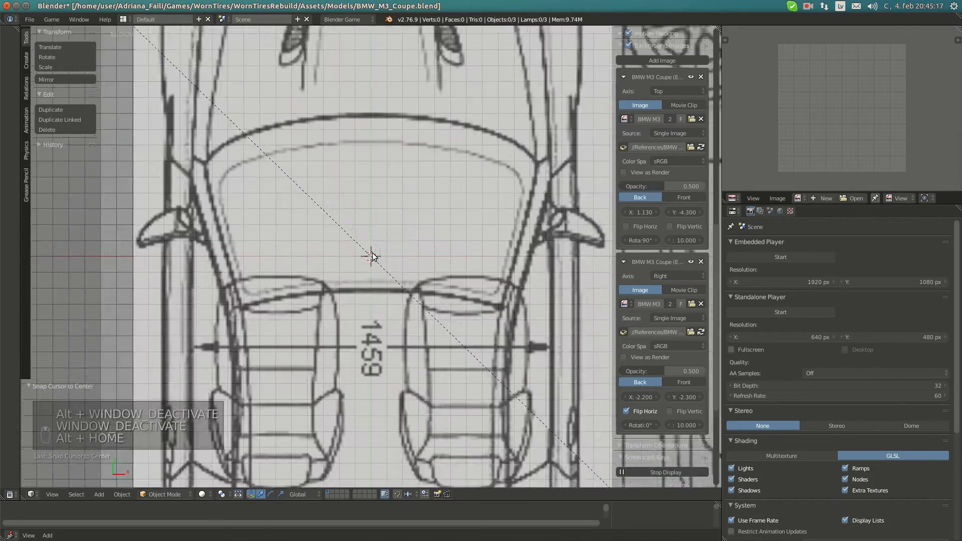
pyautogui.scroll(-3, 396, 253)
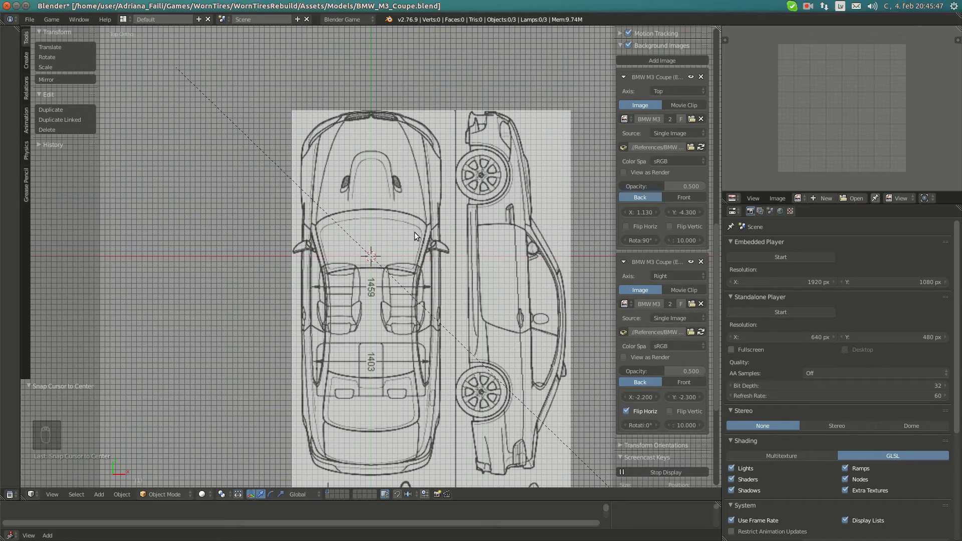
pyautogui.scroll(-6, 421, 240)
pyautogui.scroll(11, 429, 253)
pyautogui.scroll(-4, 431, 251)
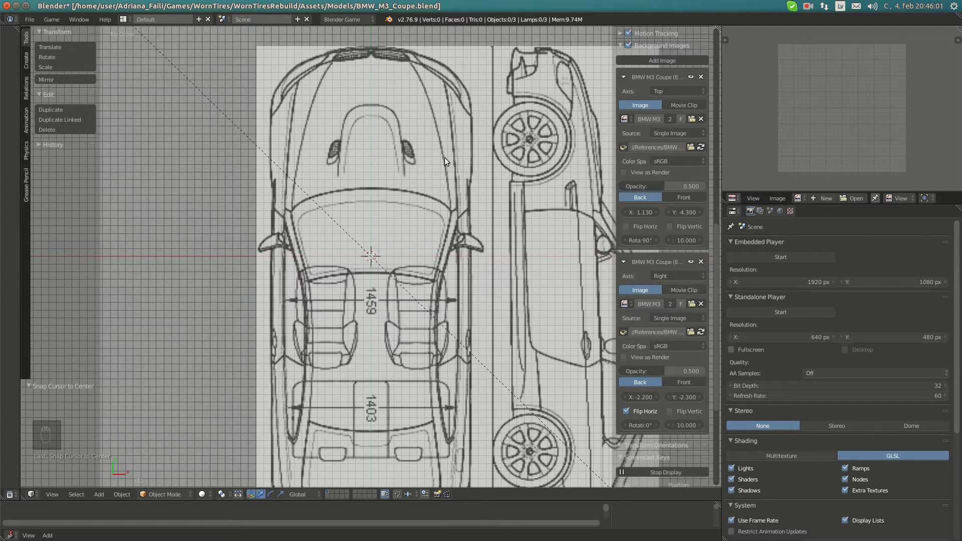
# Go to the front view and add a third background image restricted to the Front axis, using the already loaded BMW M3 Coupe image.
pyautogui.press('KP_1')
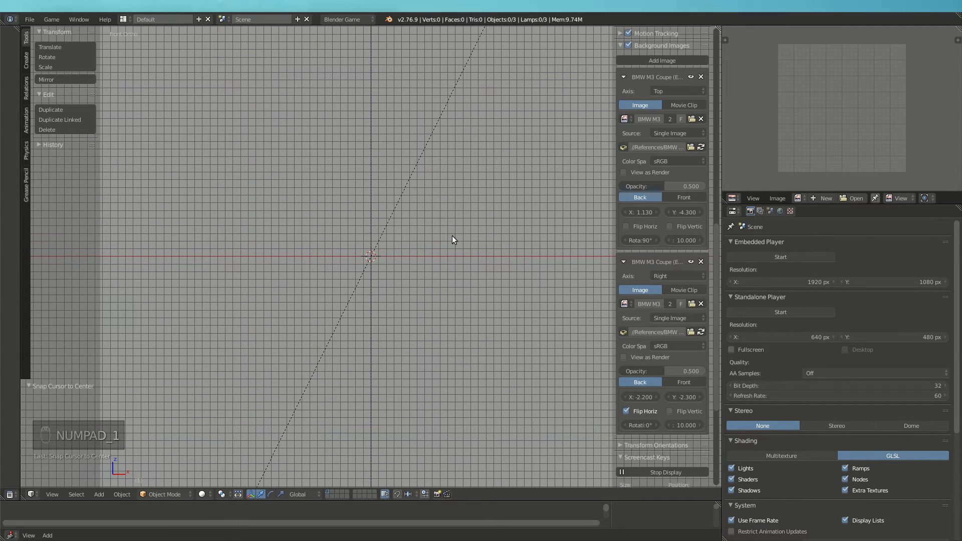
pyautogui.click(648, 58)
pyautogui.scroll(-5, 636, 436)
pyautogui.click(664, 360)
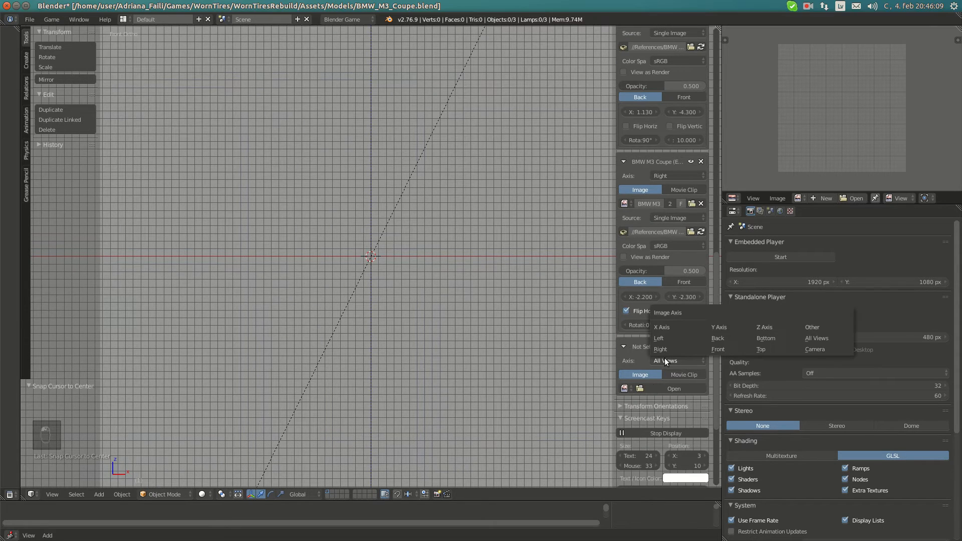
pyautogui.click(732, 349)
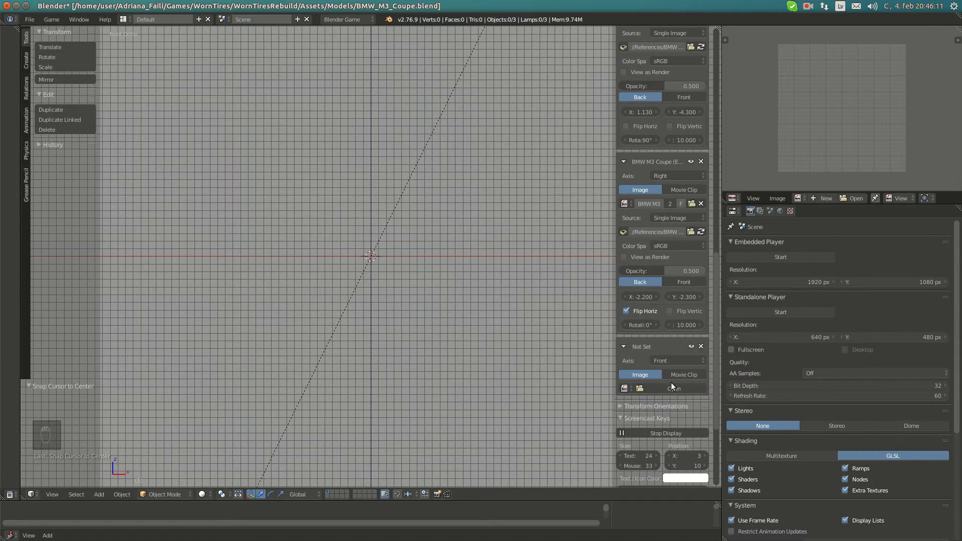
pyautogui.click(625, 389)
pyautogui.click(638, 404)
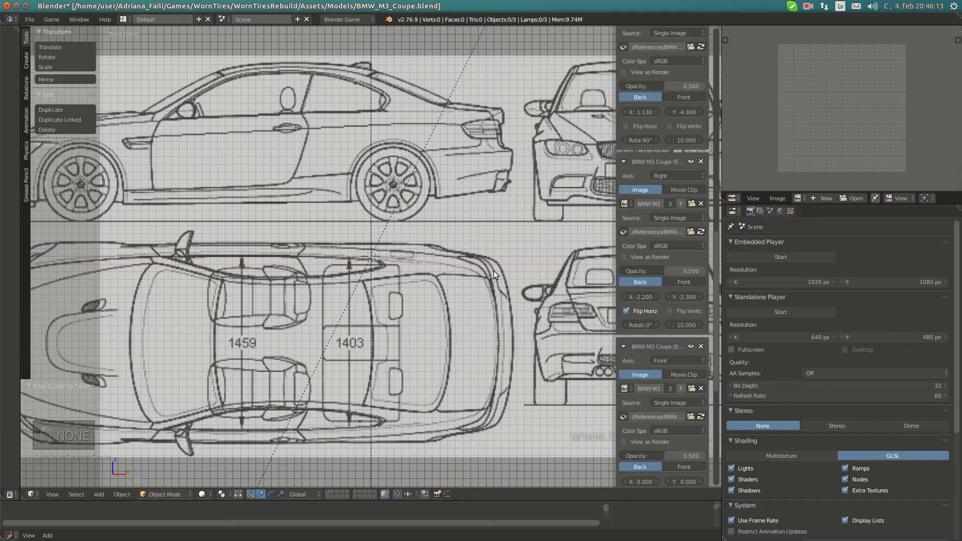
# Shift the front-view background image to an X offset of -3.400, and refine it to -3.460 against the rear badge.
pyautogui.scroll(-4, 660, 367)
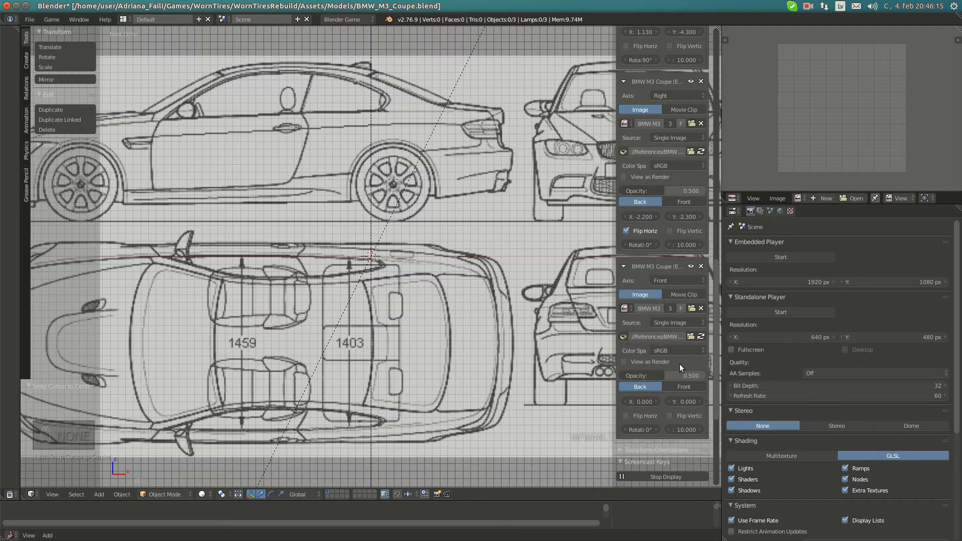
pyautogui.moveTo(640, 402); pyautogui.dragTo(576, 402)
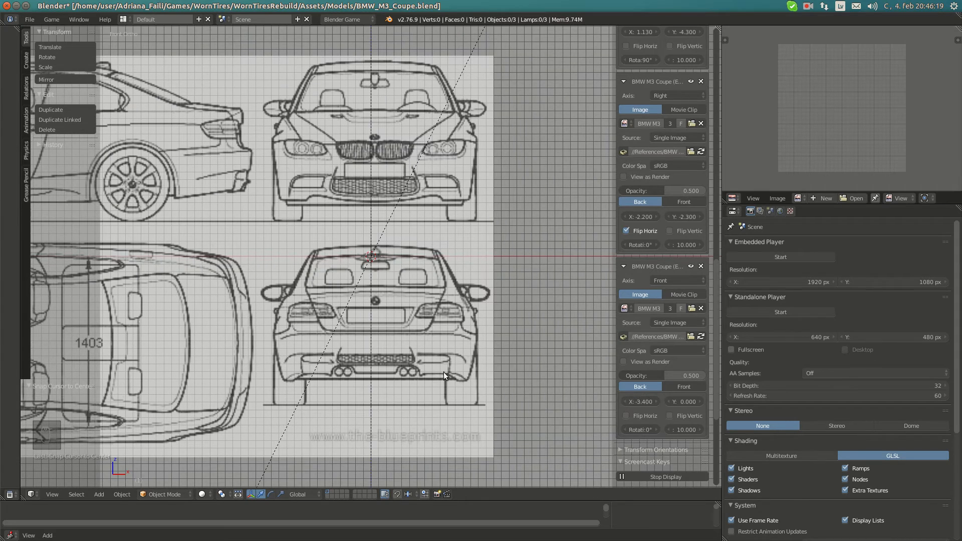
pyautogui.scroll(6, 431, 358)
pyautogui.scroll(6, 418, 310)
pyautogui.keyDown('shift'); pyautogui.moveTo(414, 428); pyautogui.dragTo(414, 298, button='middle'); pyautogui.keyUp('shift')
pyautogui.moveTo(639, 404); pyautogui.dragTo(639, 404)
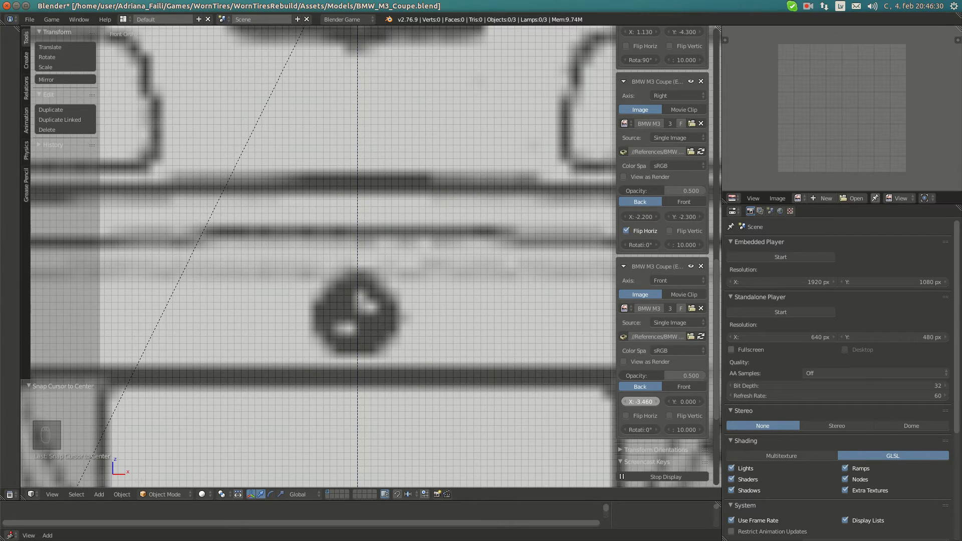
# Set the front-view background image's X offset to -3.45.
pyautogui.click(642, 403)
pyautogui.click(642, 402)
pyautogui.press('BackSpace')
pyautogui.write('5')
pyautogui.press('Return')
# Try an X offset of -3.455 for the front-view background image and check the centring of the front grille and badge.
pyautogui.click(642, 402)
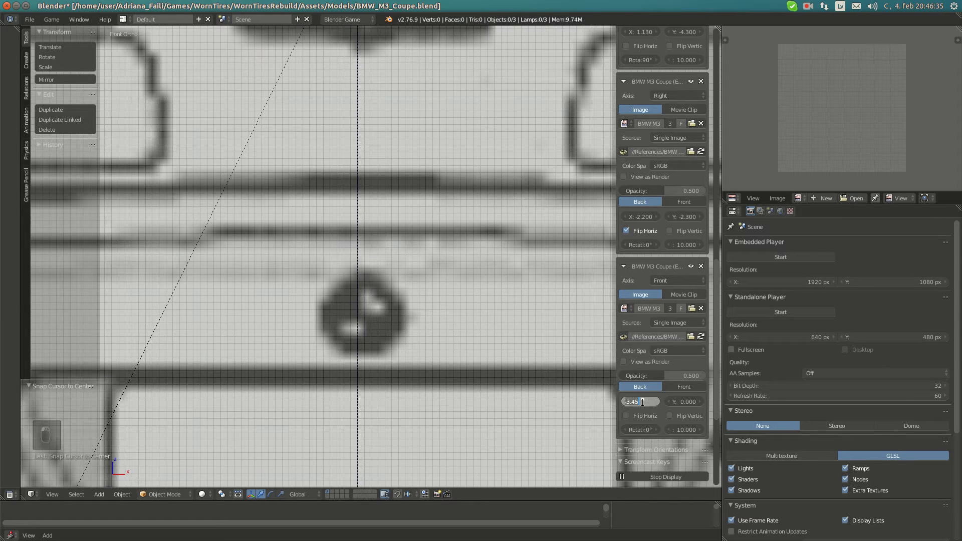
pyautogui.click(642, 418)
pyautogui.click(646, 400)
pyautogui.click(647, 400)
pyautogui.write('5')
pyautogui.press('Return')
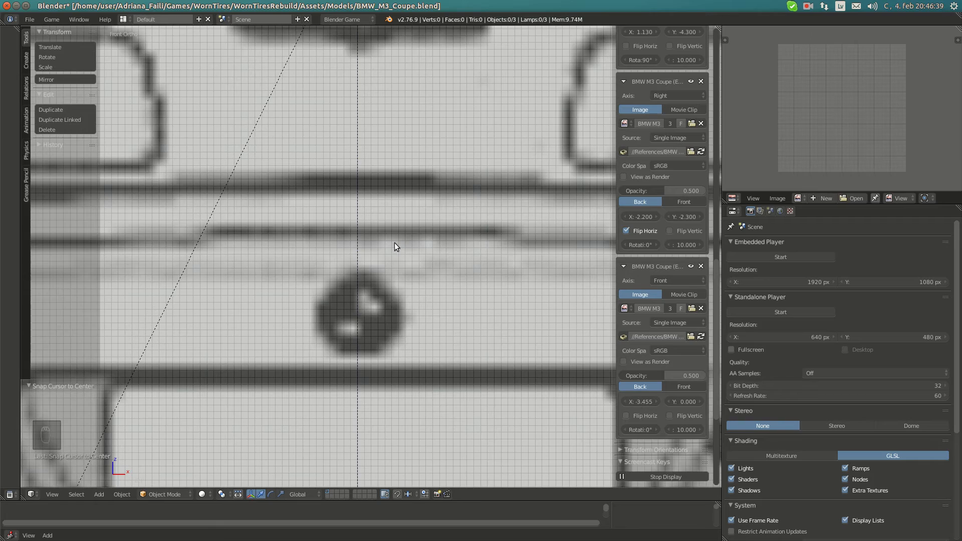
pyautogui.scroll(-10, 395, 243)
pyautogui.scroll(8, 371, 266)
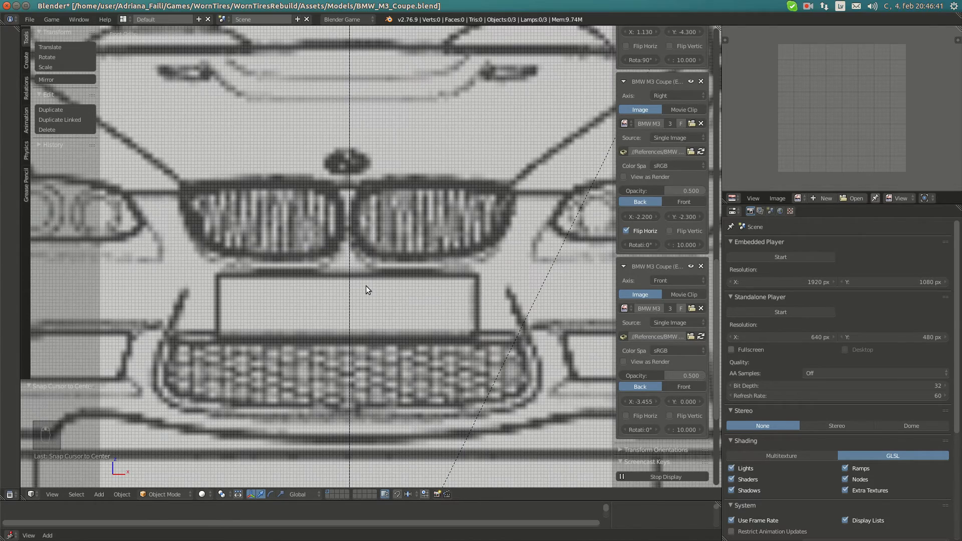
# Return the front-view background image's X offset to -3.45 and inspect the grille's alignment with the vertical axis.
pyautogui.click(645, 405)
pyautogui.write('-3.45')
pyautogui.press('Return')
pyautogui.click(636, 401)
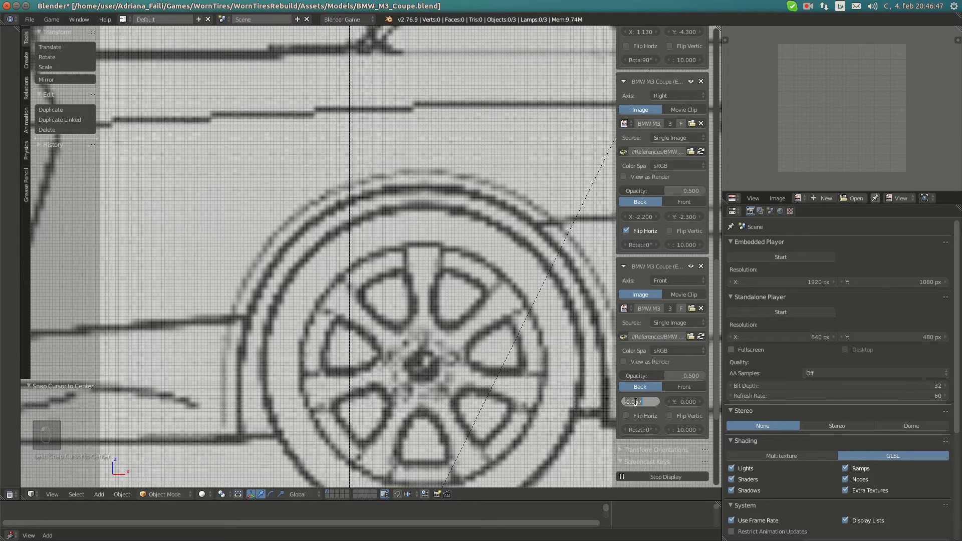
pyautogui.write('-')
pyautogui.click(636, 401)
pyautogui.press('BackSpace')
pyautogui.write('-3.45')
pyautogui.press('Return')
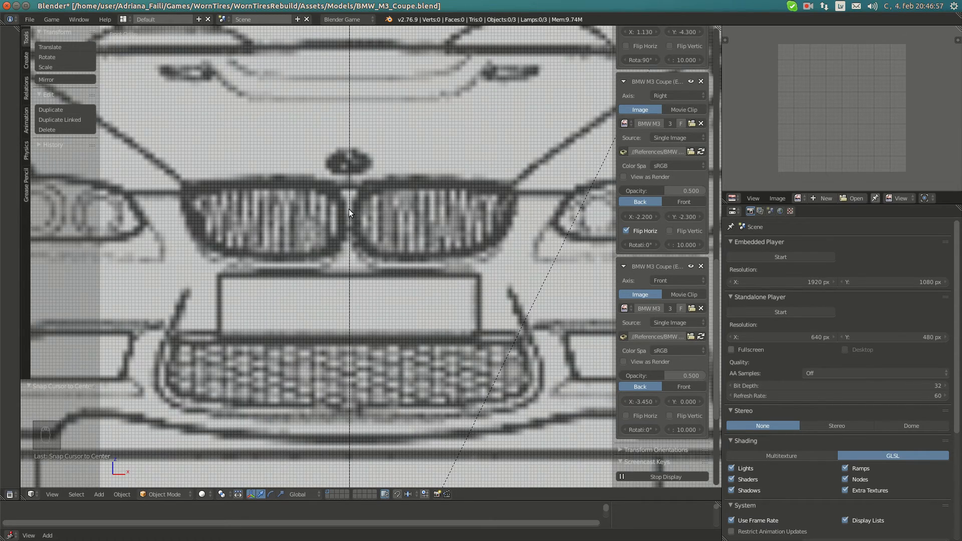
pyautogui.scroll(3, 363, 306)
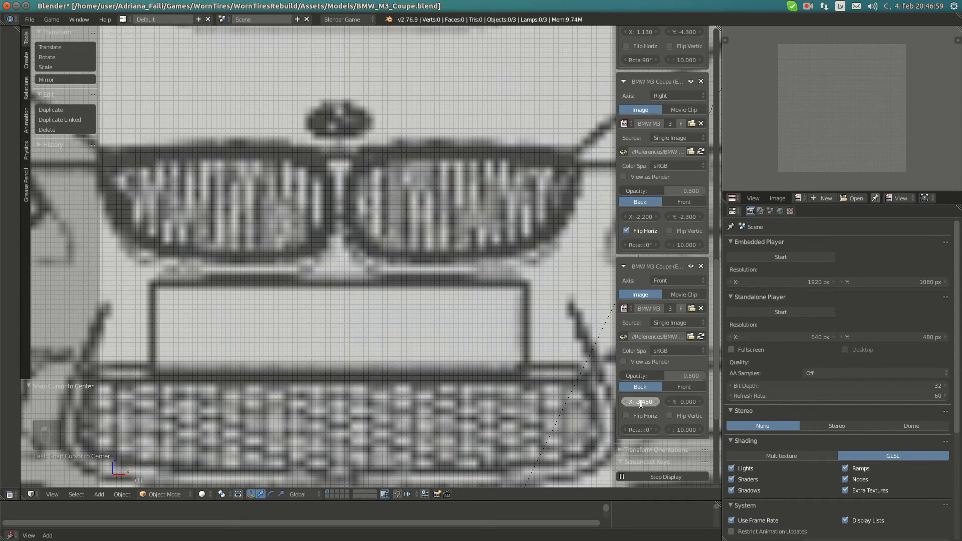
pyautogui.click(641, 403)
pyautogui.press('BackSpace')
pyautogui.write('-3/4')
pyautogui.press('Return')
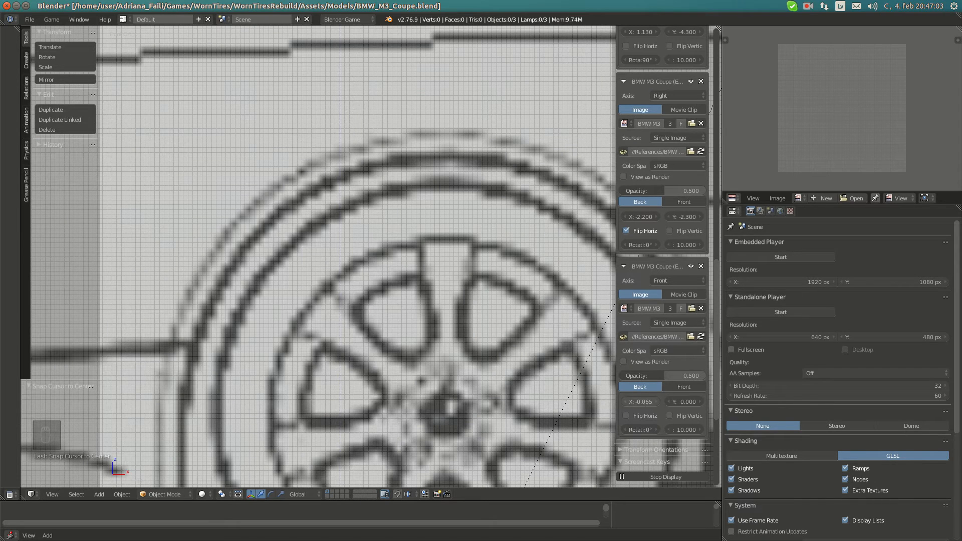
# Try an X offset of -3.455 for the front-view background image and check the centring of the grille and rear badge.
pyautogui.click(641, 401)
pyautogui.press('BackSpace')
pyautogui.write('-3.455')
pyautogui.press('Return')
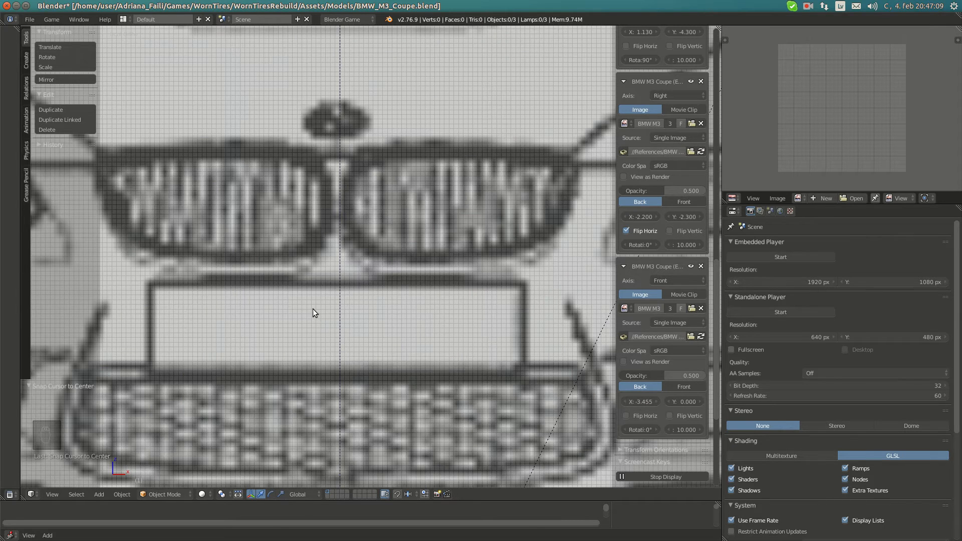
pyautogui.scroll(-4, 313, 309)
pyautogui.keyDown('shift'); pyautogui.moveTo(355, 324); pyautogui.dragTo(367, 194, button='middle'); pyautogui.keyUp('shift')
pyautogui.moveTo(363, 277)
pyautogui.keyDown('shift'); pyautogui.mouseDown(button='middle')
pyautogui.moveTo(374, 147)
pyautogui.moveTo(360, 221)
pyautogui.mouseUp(button='middle'); pyautogui.keyUp('shift')
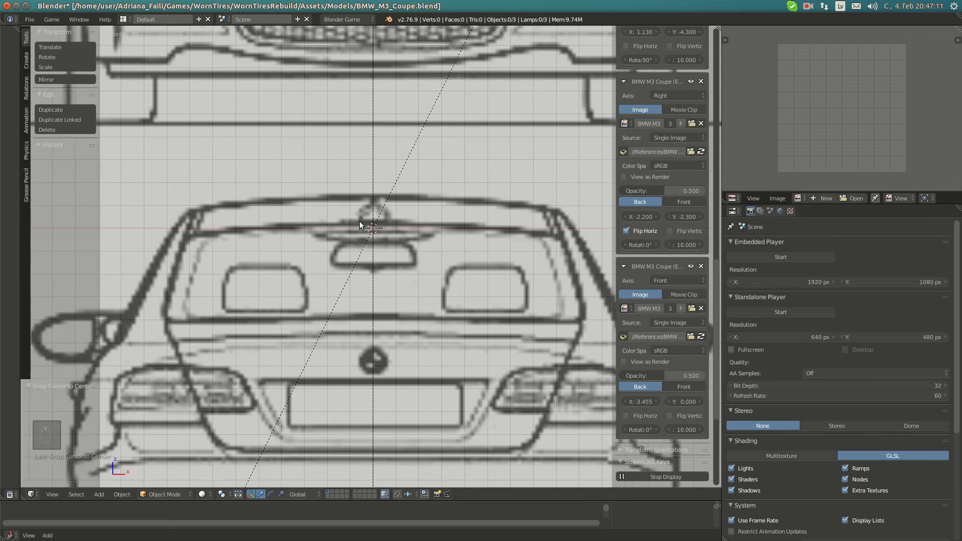
pyautogui.scroll(4, 393, 297)
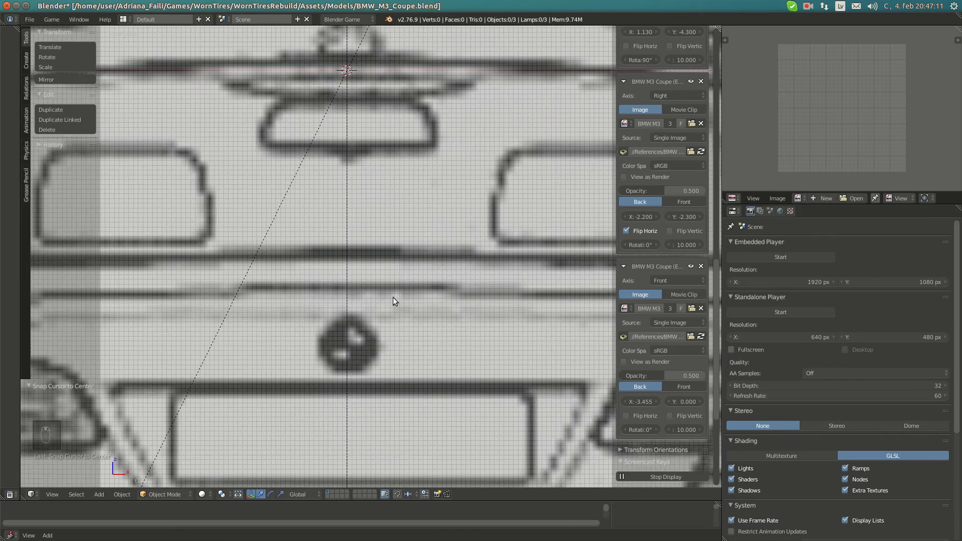
# Try an X offset of -3.45 for the front-view background image and check the rear view's symmetry about the vertical axis.
pyautogui.click(644, 400)
pyautogui.write('-3.45')
pyautogui.press('Return')
pyautogui.scroll(-6, 426, 316)
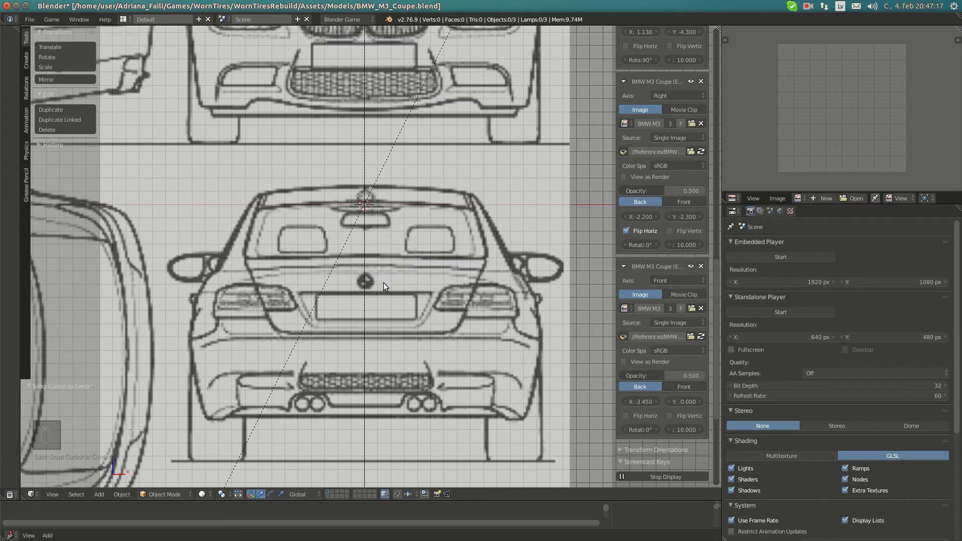
pyautogui.scroll(7, 393, 257)
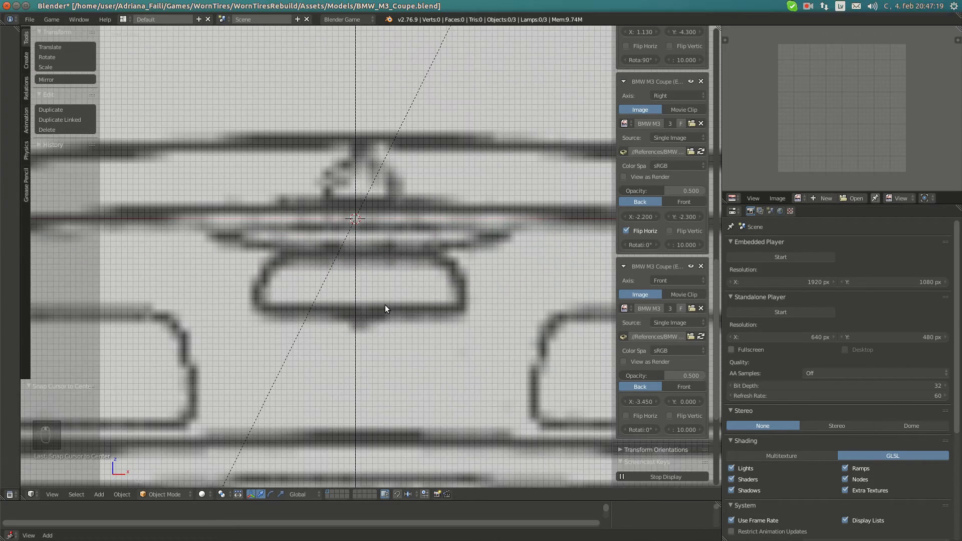
pyautogui.scroll(-5, 385, 304)
pyautogui.scroll(-4, 387, 316)
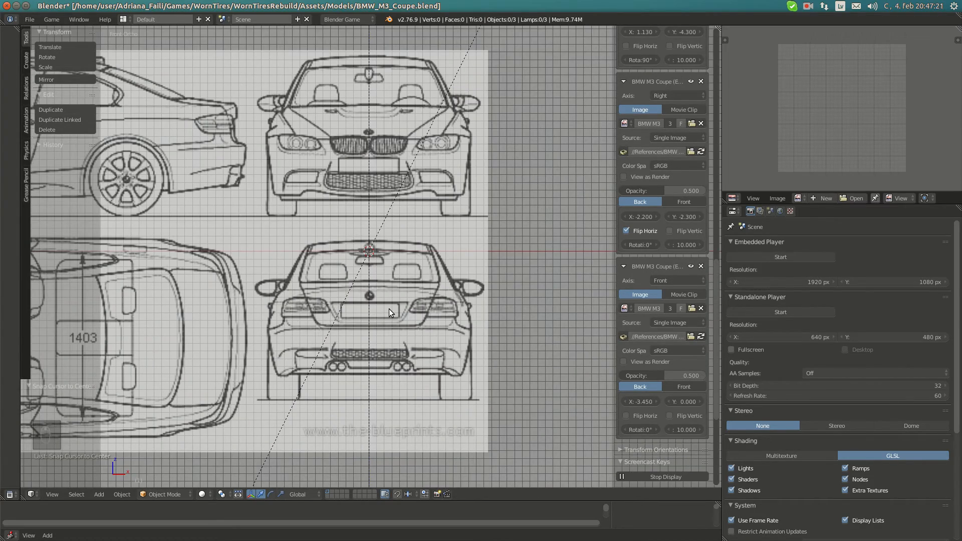
pyautogui.scroll(-2, 340, 312)
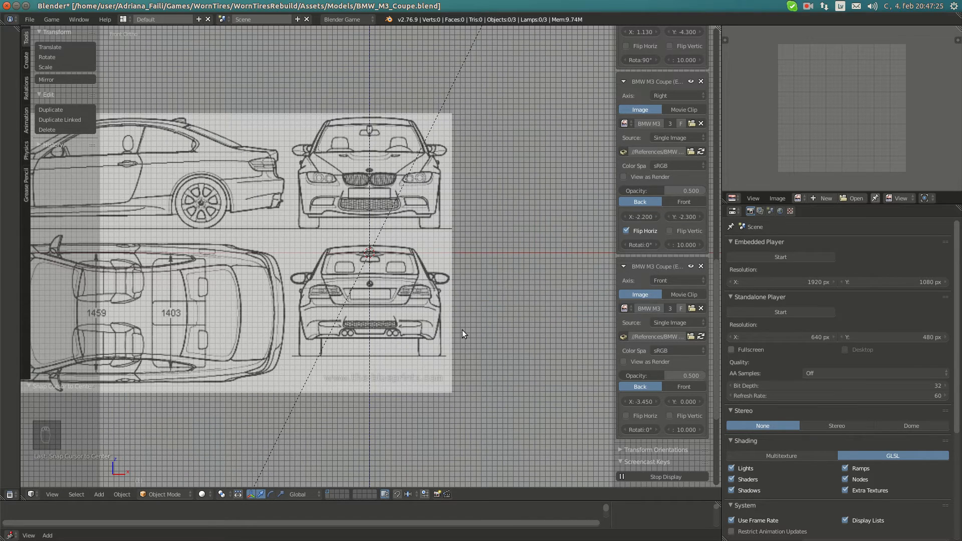
pyautogui.scroll(6, 441, 323)
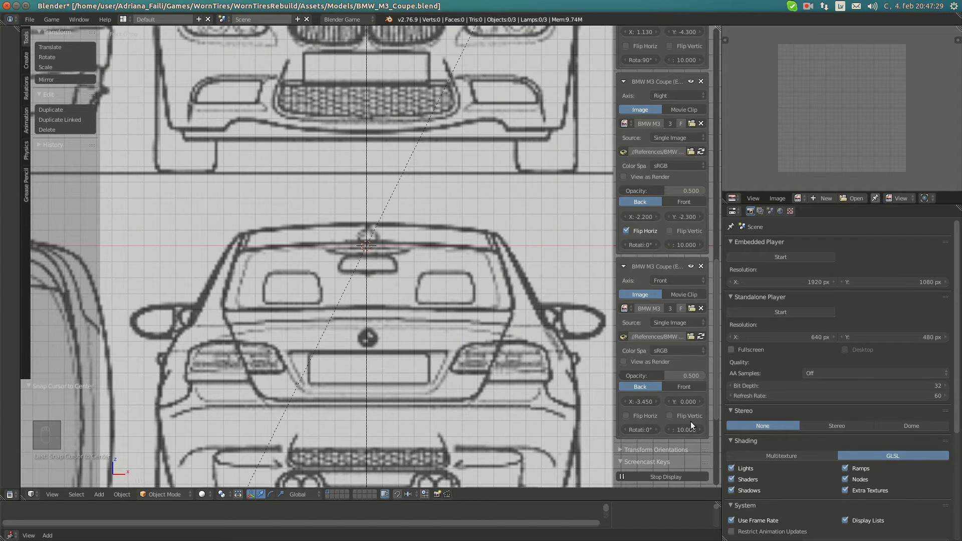
pyautogui.scroll(6, 419, 324)
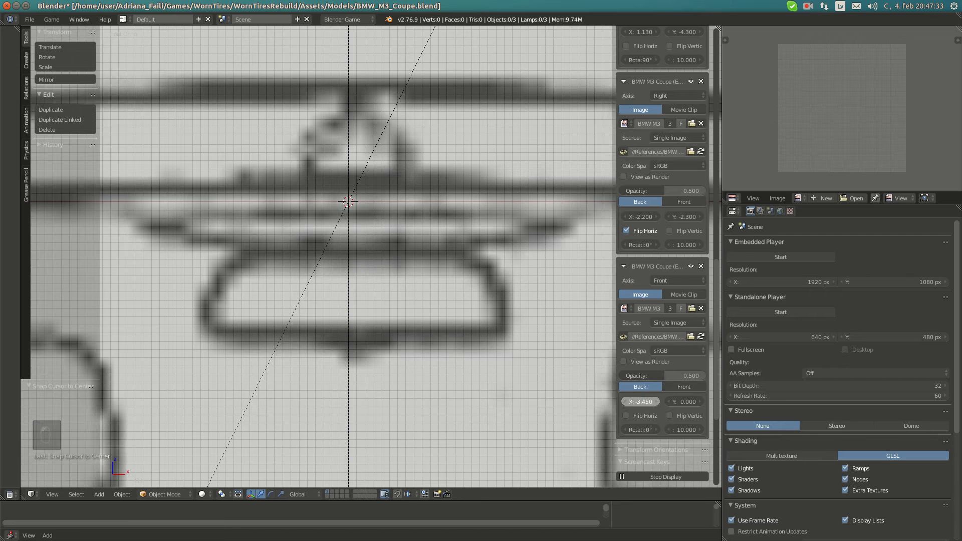
pyautogui.click(638, 402)
pyautogui.press('BackSpace')
pyautogui.write('-3/45')
pyautogui.press('Return')
# Try X offsets of -3.455 and -3.46 for the front-view background image against the centre of the rear window's top edge.
pyautogui.click(640, 404)
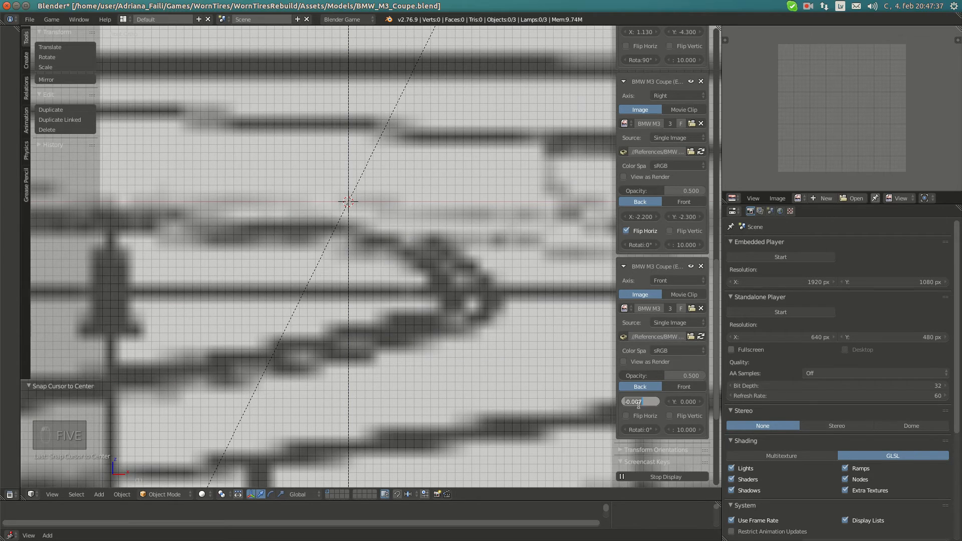
pyautogui.write('-3.44')
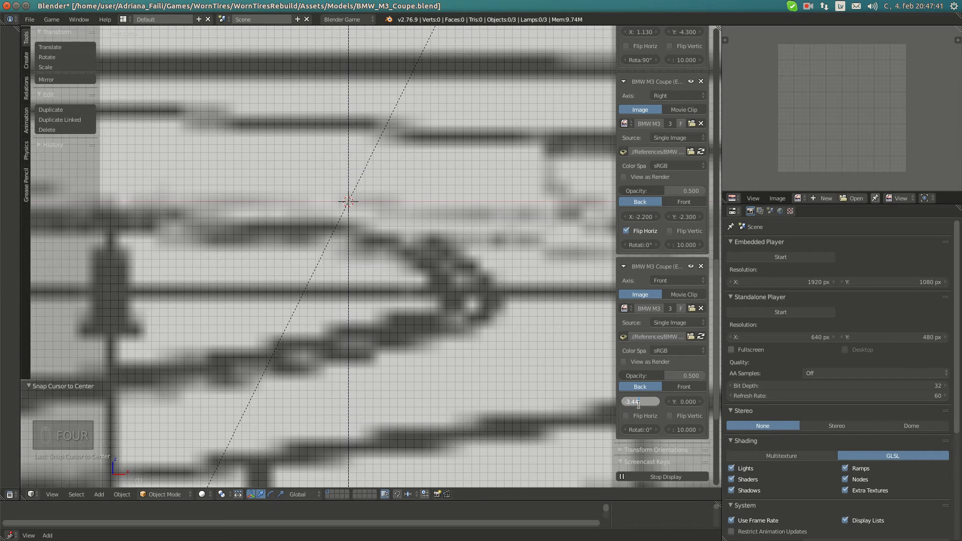
pyautogui.write('5')
pyautogui.press('Return')
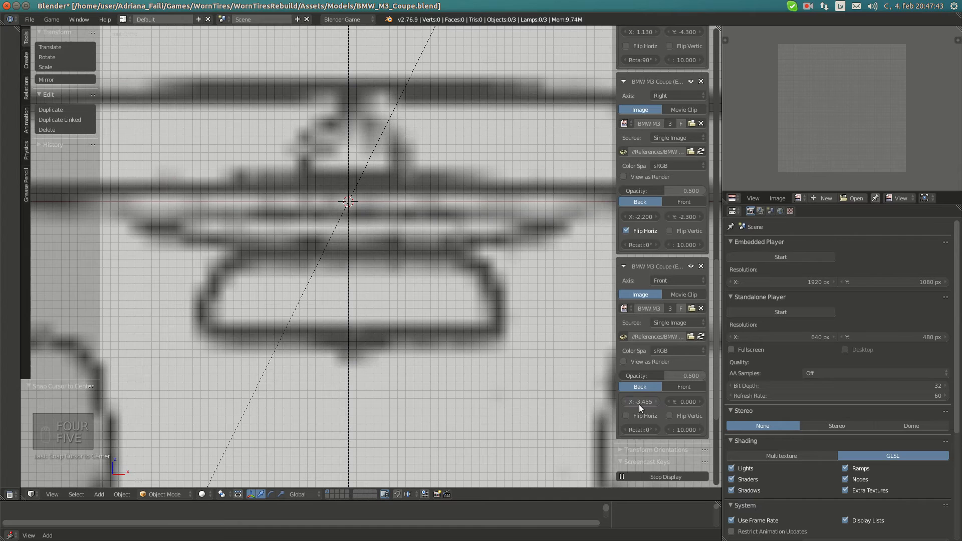
pyautogui.click(640, 403)
pyautogui.write('-3')
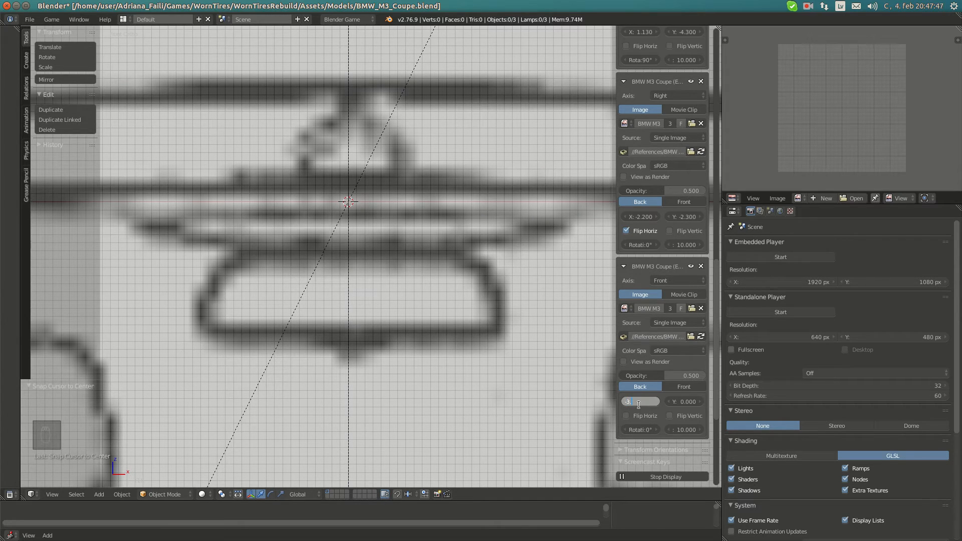
pyautogui.write('.46')
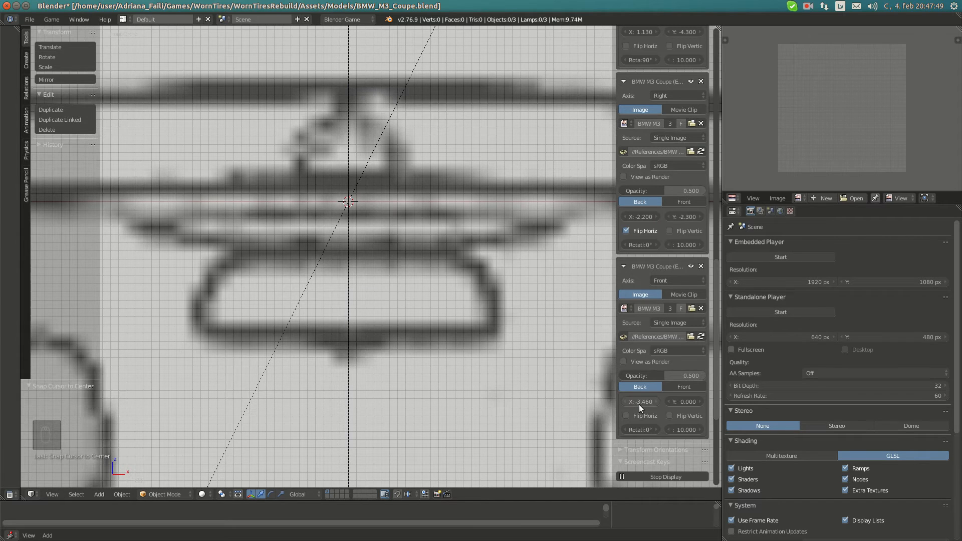
# Set the front-view background image's X offset to -3.457 and check the rear view's centring on the vertical axis.
pyautogui.scroll(1, 638, 404)
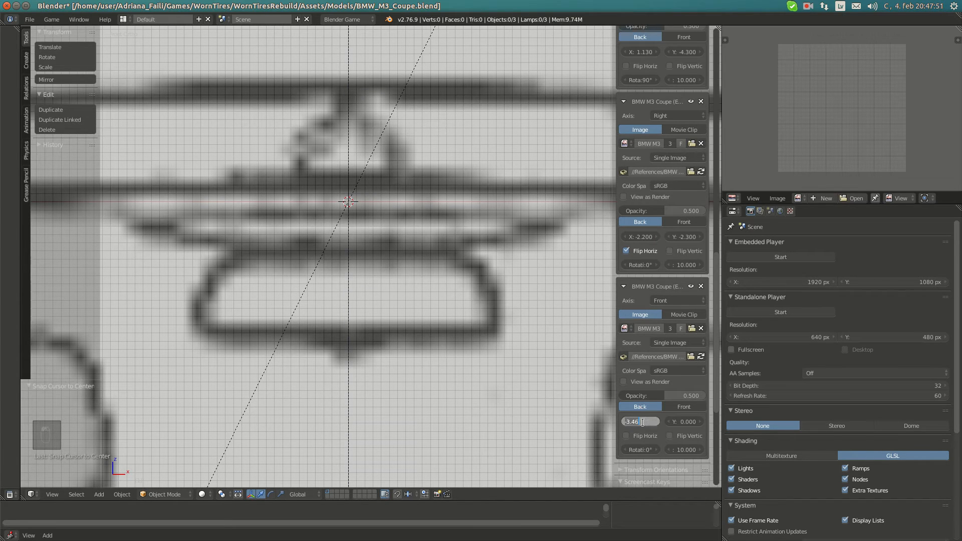
pyautogui.press('BackSpace')
pyautogui.write('-3.457')
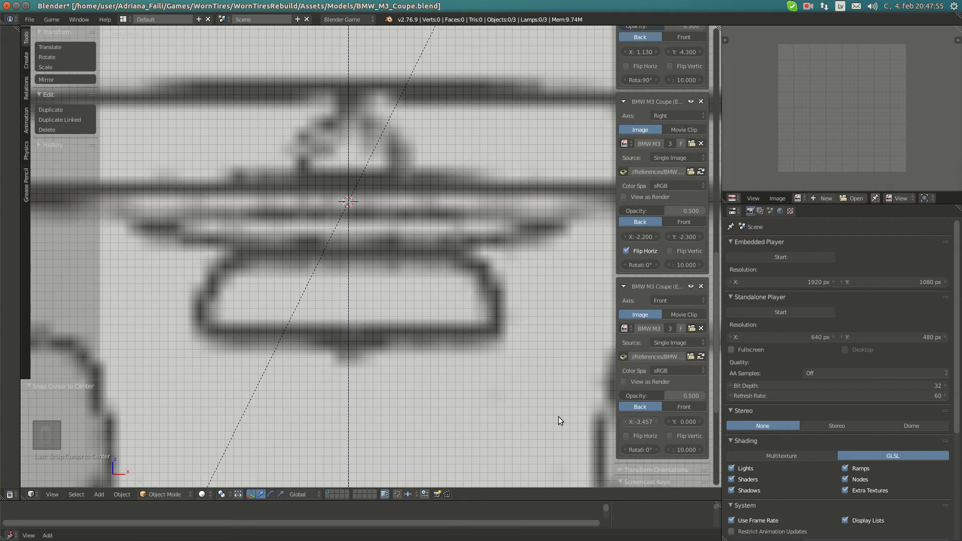
pyautogui.press('Return')
pyautogui.scroll(-4, 366, 358)
pyautogui.scroll(4, 366, 251)
pyautogui.scroll(-5, 374, 271)
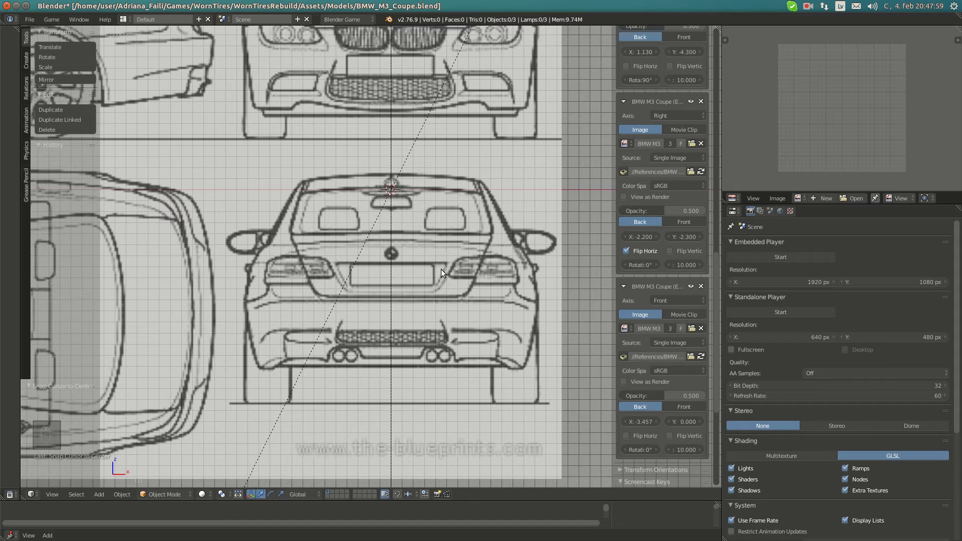
# Raise the front-view background image to a Y offset of 2.300 and compare its ground line with the right view's.
pyautogui.press('KP_3')
pyautogui.hotkey('alt', 'Home')
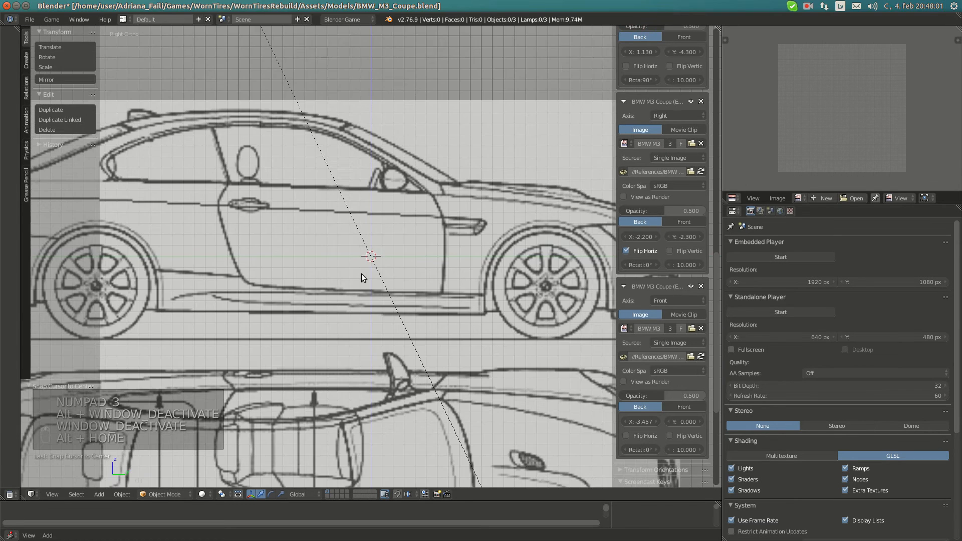
pyautogui.scroll(7, 381, 353)
pyautogui.scroll(-3, 371, 384)
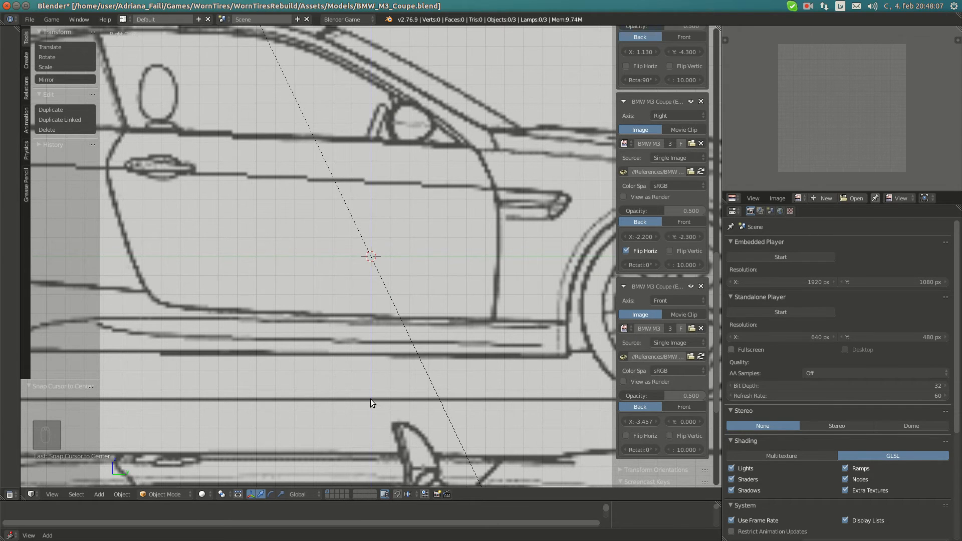
pyautogui.press('KP_1')
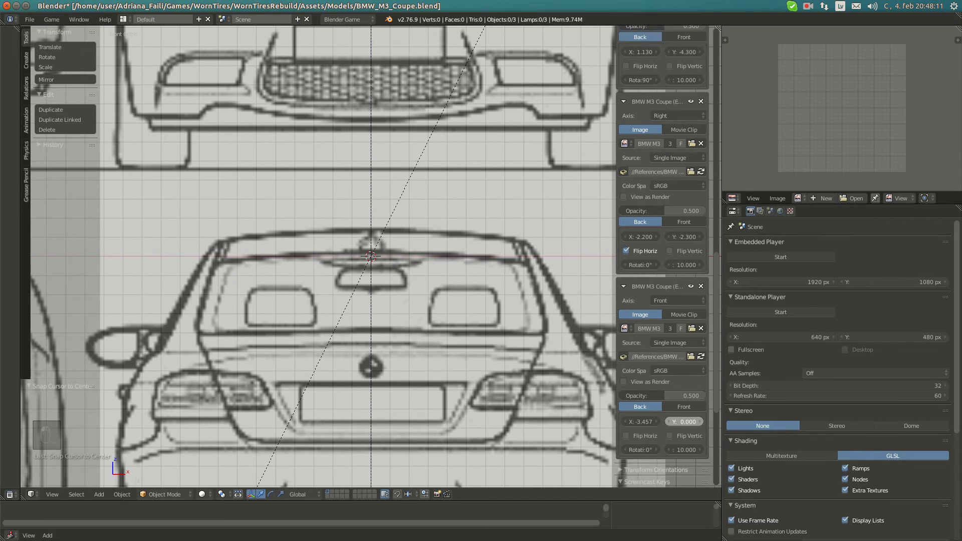
pyautogui.moveTo(687, 420); pyautogui.dragTo(712, 421)
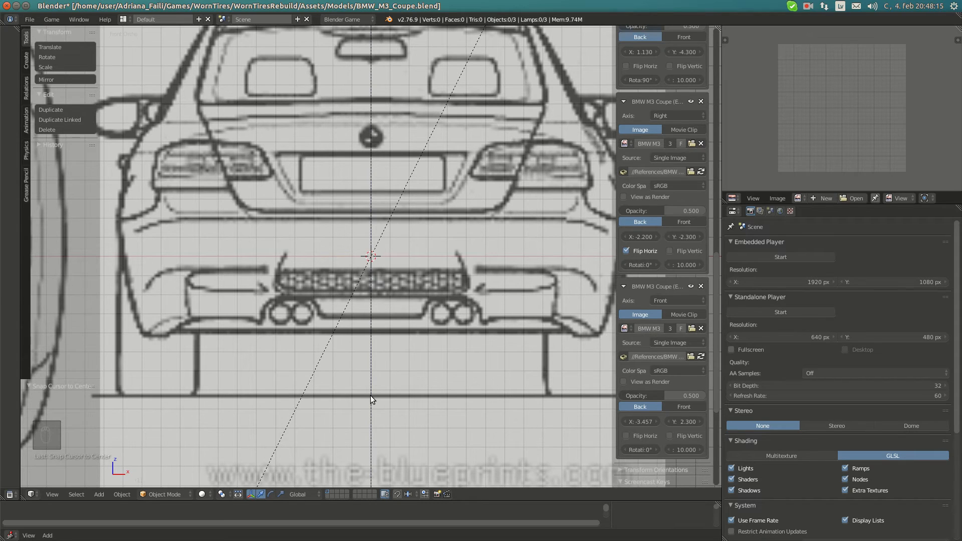
pyautogui.press('KP_3')
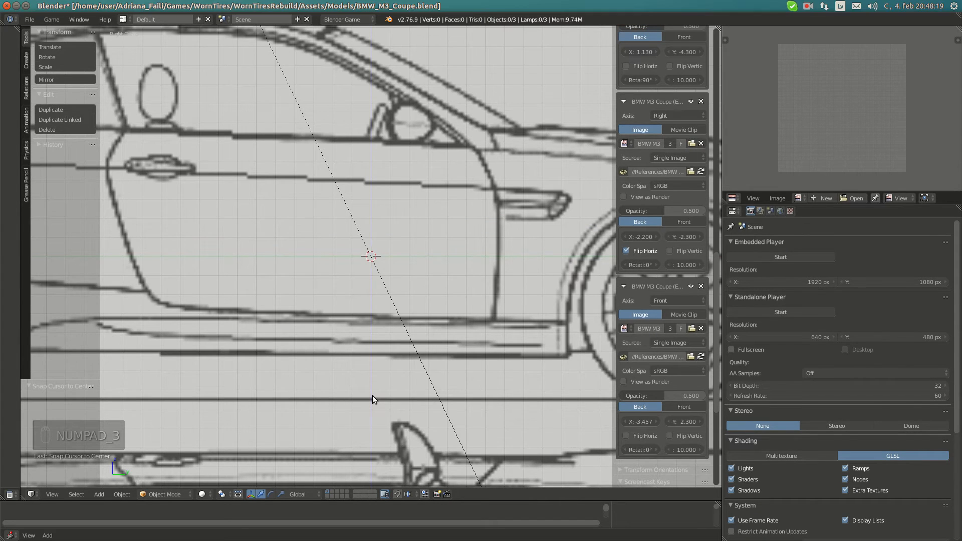
pyautogui.press('KP_1')
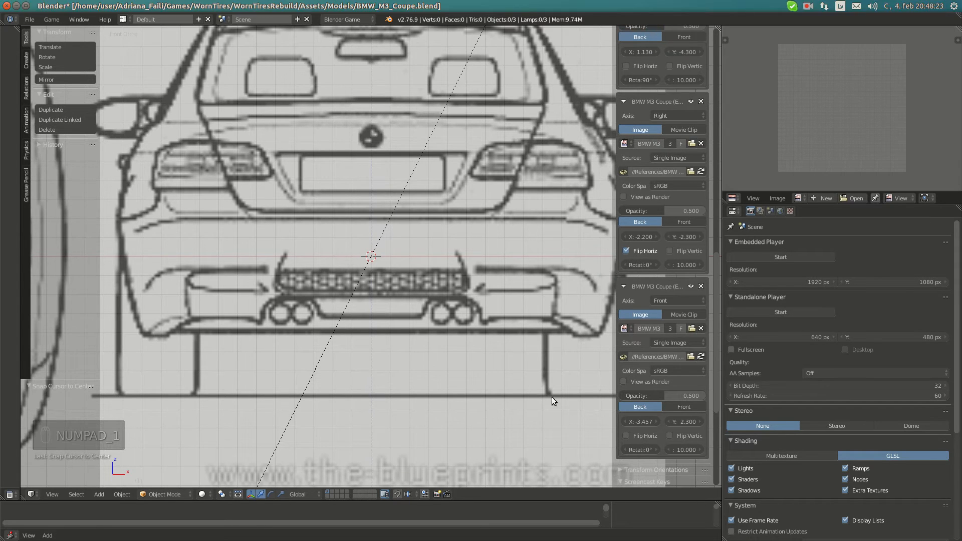
# Try a Y offset of 2.35 for the front-view background image.
pyautogui.click(682, 421)
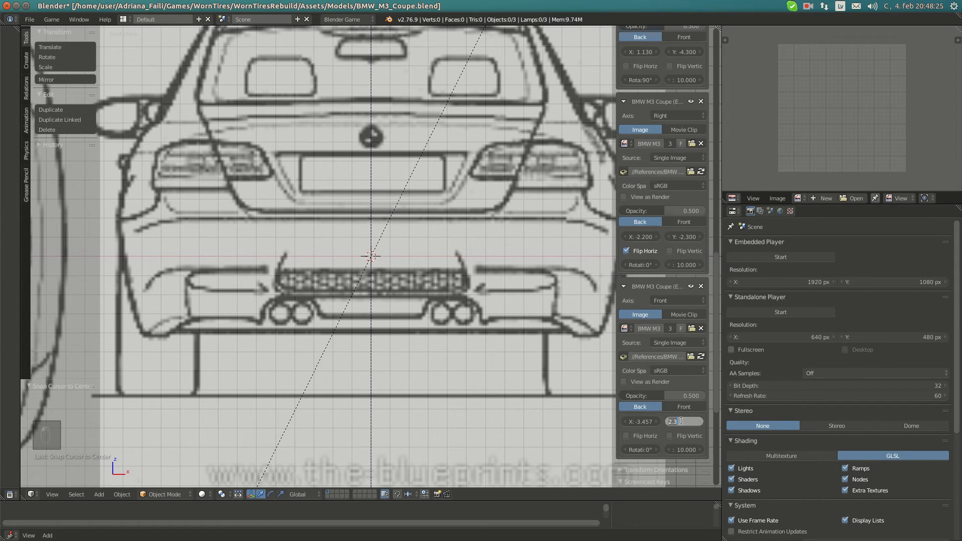
pyautogui.write('2')
pyautogui.write('.25')
pyautogui.press('BackSpace')
pyautogui.press('BackSpace')
pyautogui.write('35')
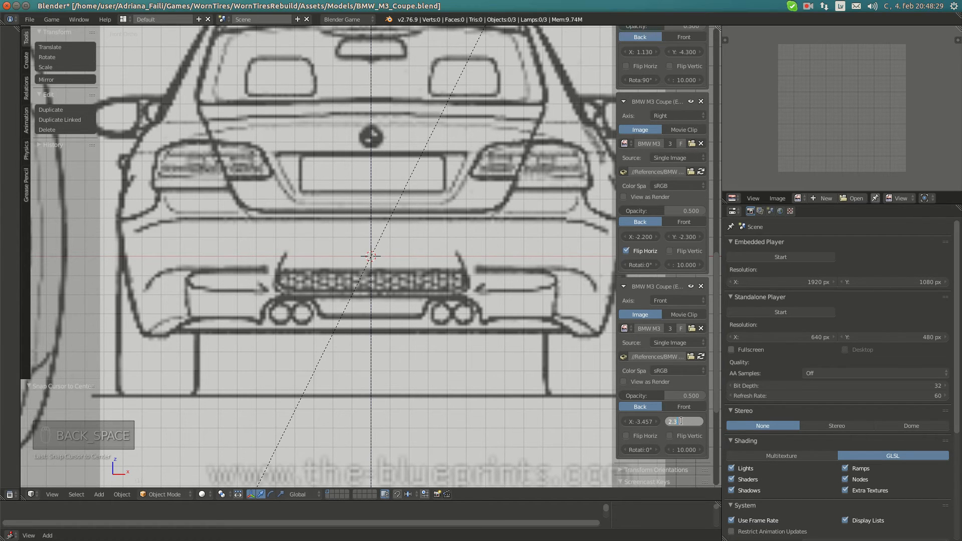
pyautogui.press('Return')
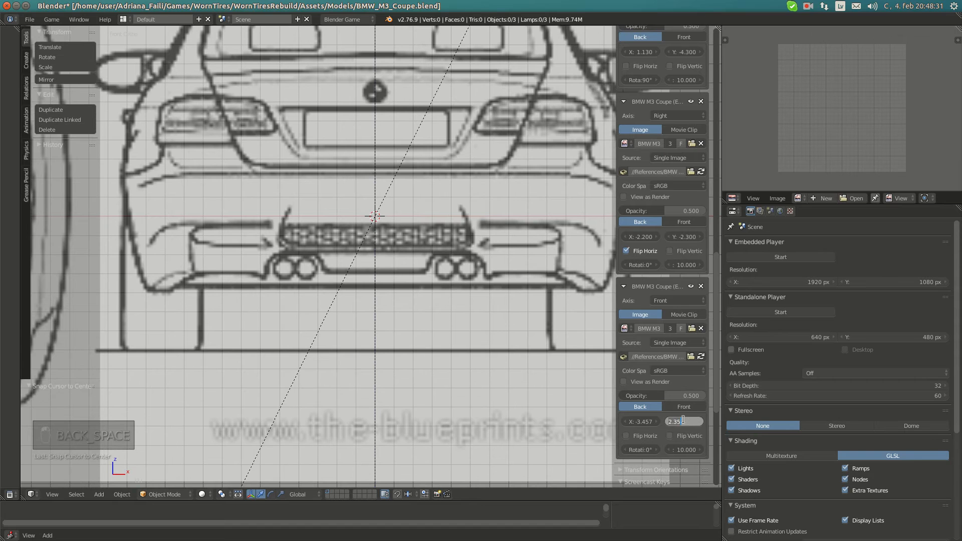
# Set the front-view background image's Y offset to 2.25 and inspect the ground line below the rear bumper.
pyautogui.click(683, 421)
pyautogui.write('2.25')
pyautogui.press('Return')
pyautogui.scroll(2, 354, 413)
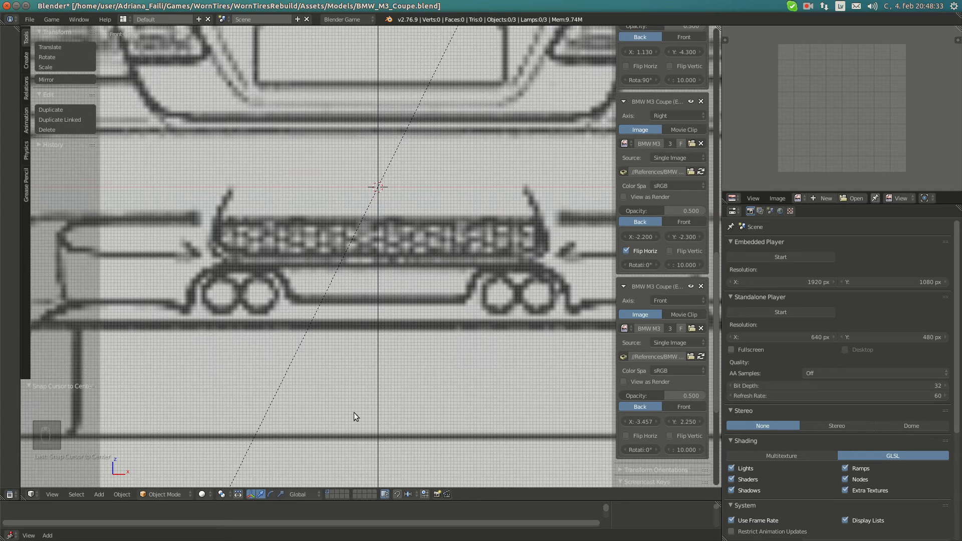
pyautogui.scroll(-1, 383, 425)
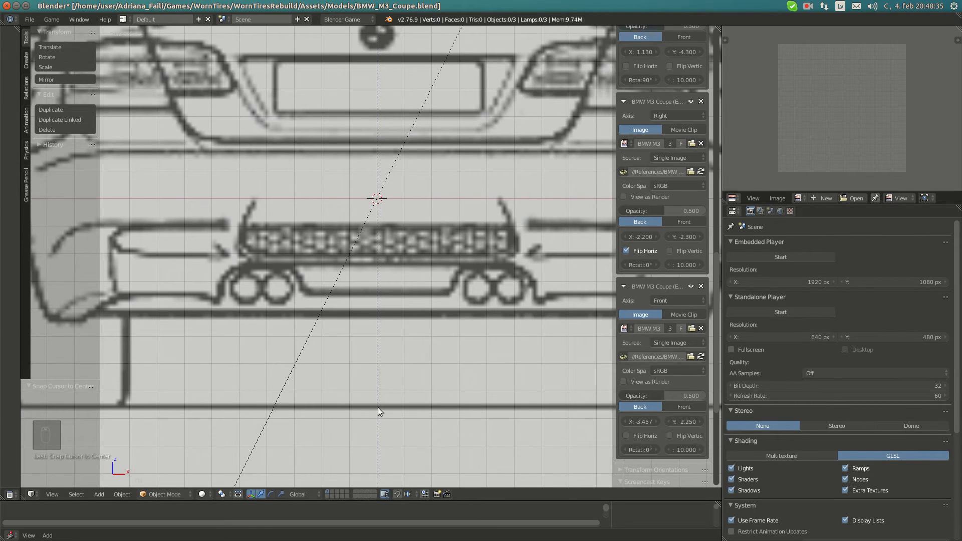
# Examine the height of the ground line in the right view where it crosses the vertical axis.
pyautogui.press('KP_3')
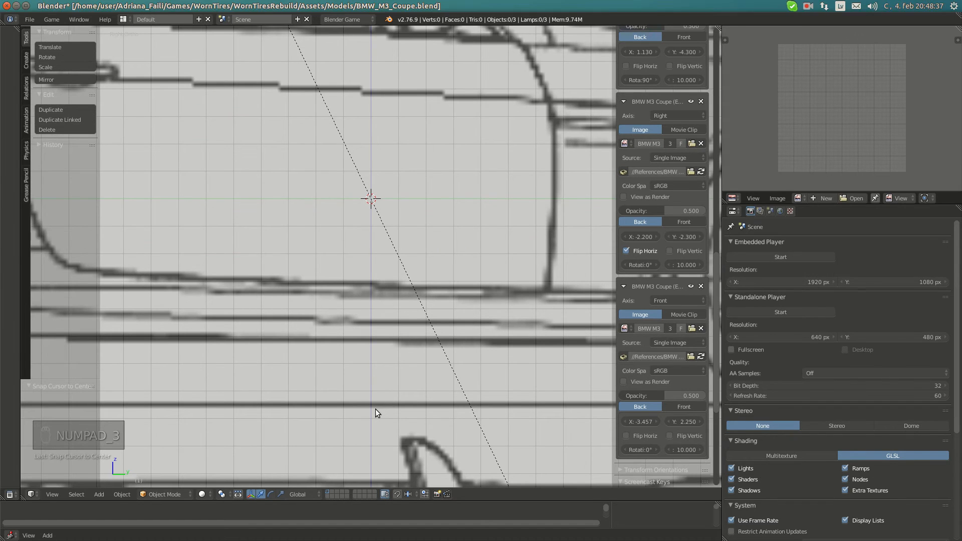
pyautogui.scroll(4, 373, 425)
pyautogui.scroll(1, 353, 421)
pyautogui.keyDown('shift'); pyautogui.moveTo(358, 436); pyautogui.dragTo(382, 372, button='middle'); pyautogui.keyUp('shift')
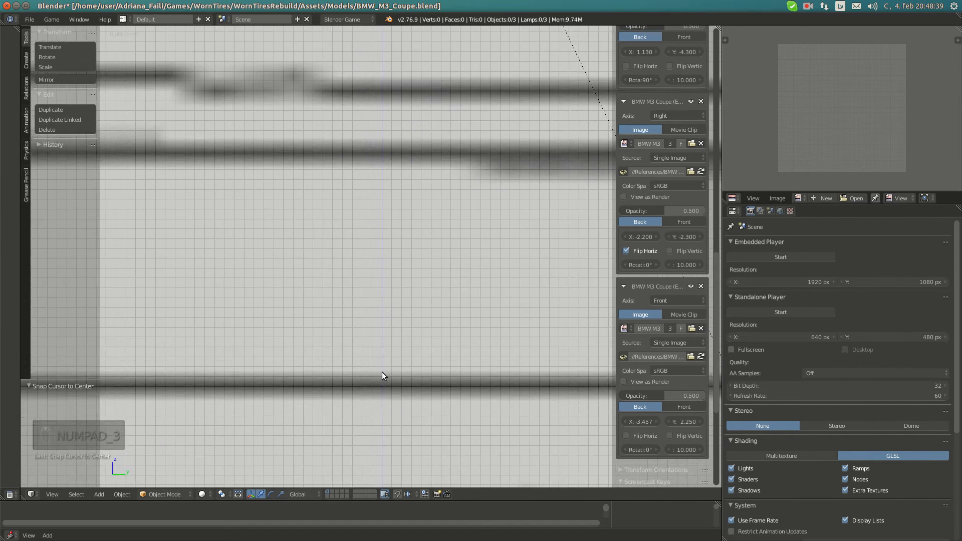
pyautogui.scroll(1, 385, 402)
pyautogui.hotkey('alt', 'Home')
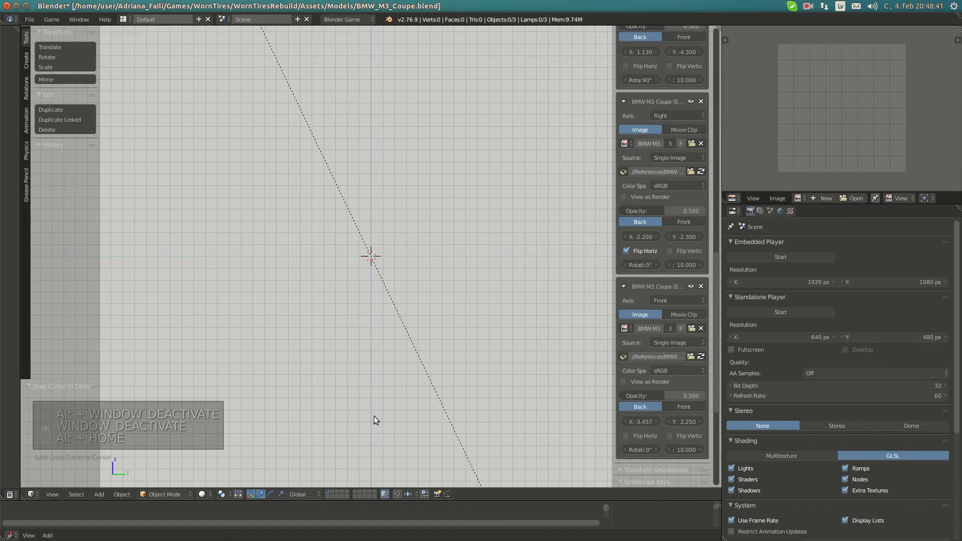
pyautogui.scroll(-3, 381, 375)
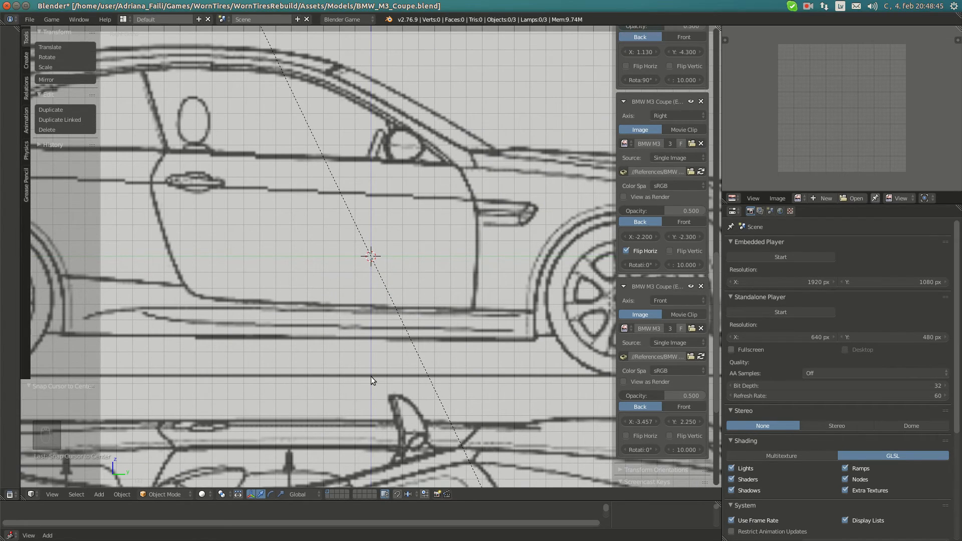
pyautogui.scroll(6, 371, 379)
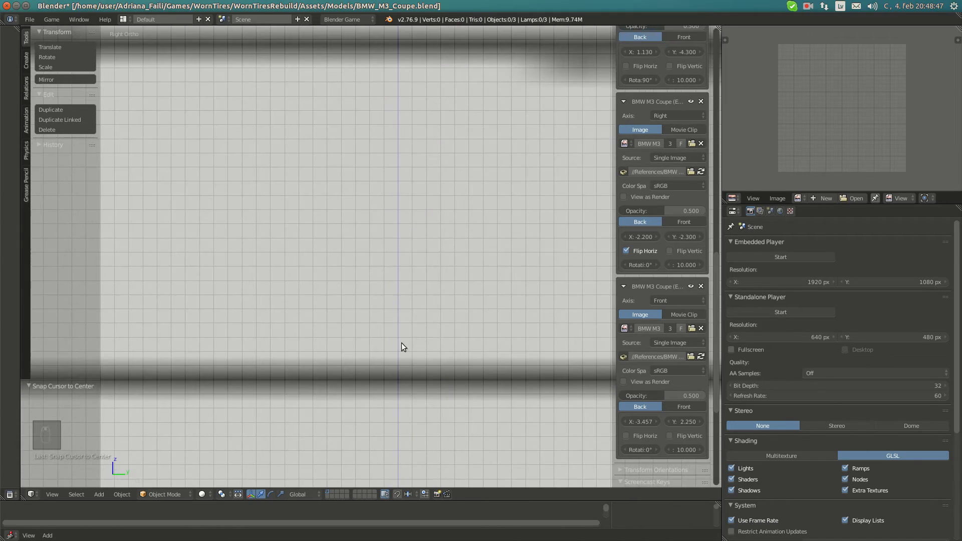
pyautogui.scroll(3, 402, 343)
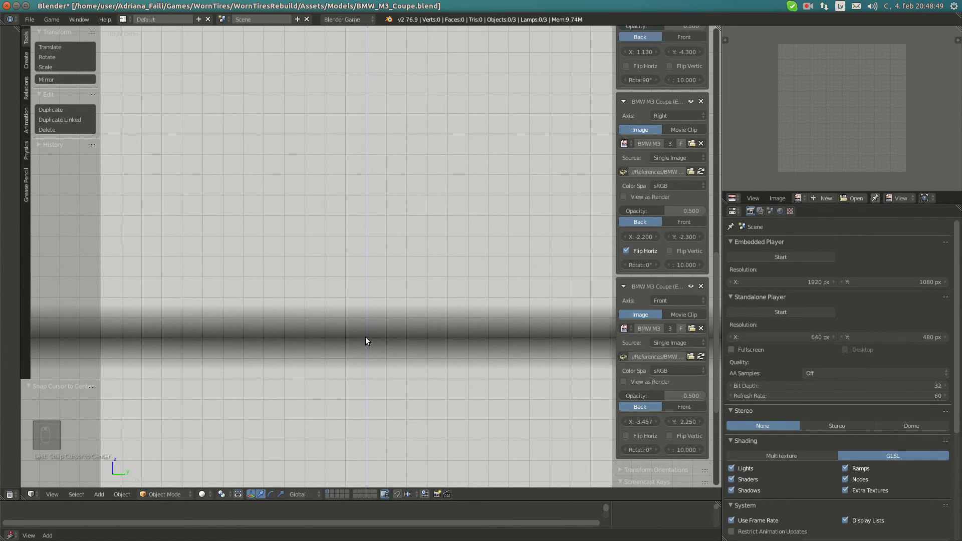
# Try Y offsets of 2.249 and 2.252 for the front-view background image.
pyautogui.press('KP_1')
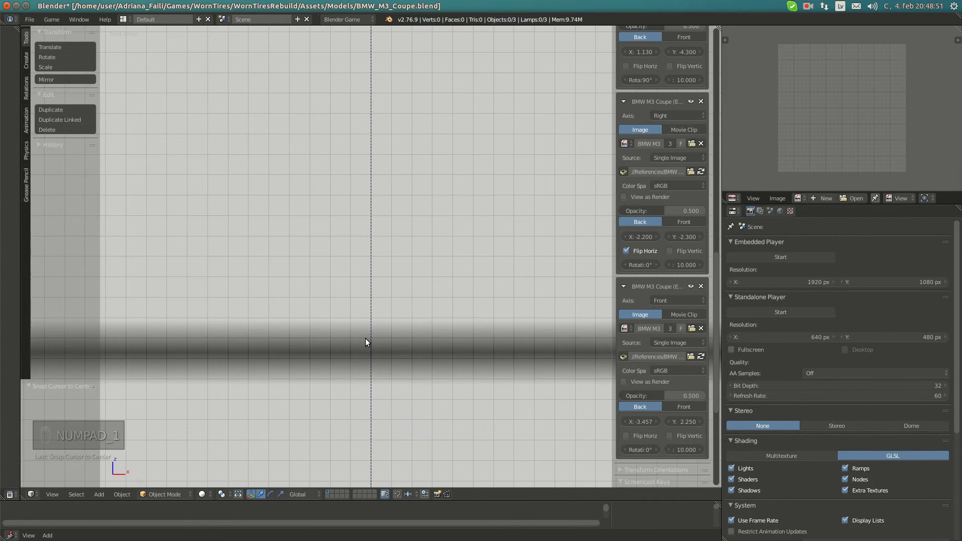
pyautogui.click(687, 420)
pyautogui.write('2.')
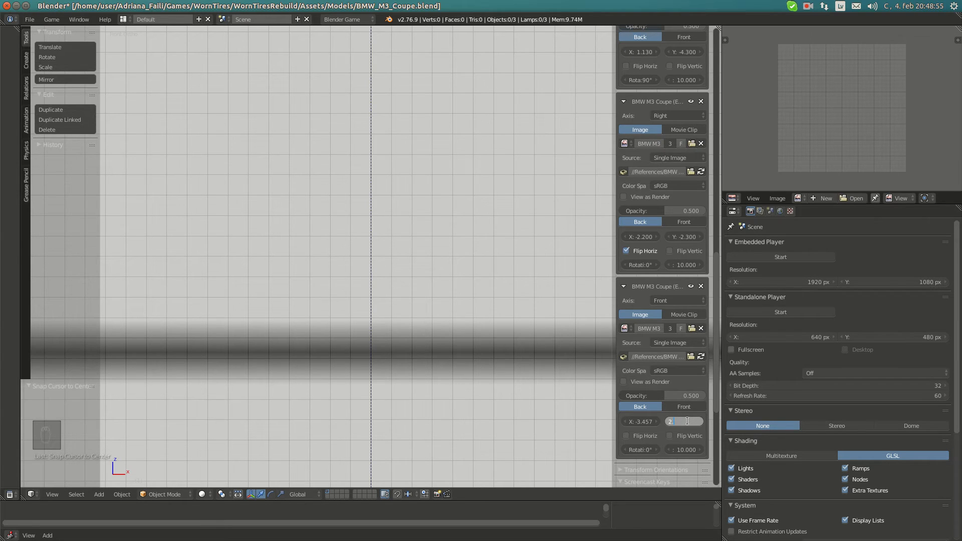
pyautogui.write('249')
pyautogui.press('Return')
pyautogui.click(687, 421)
pyautogui.write('2.252')
pyautogui.press('Return')
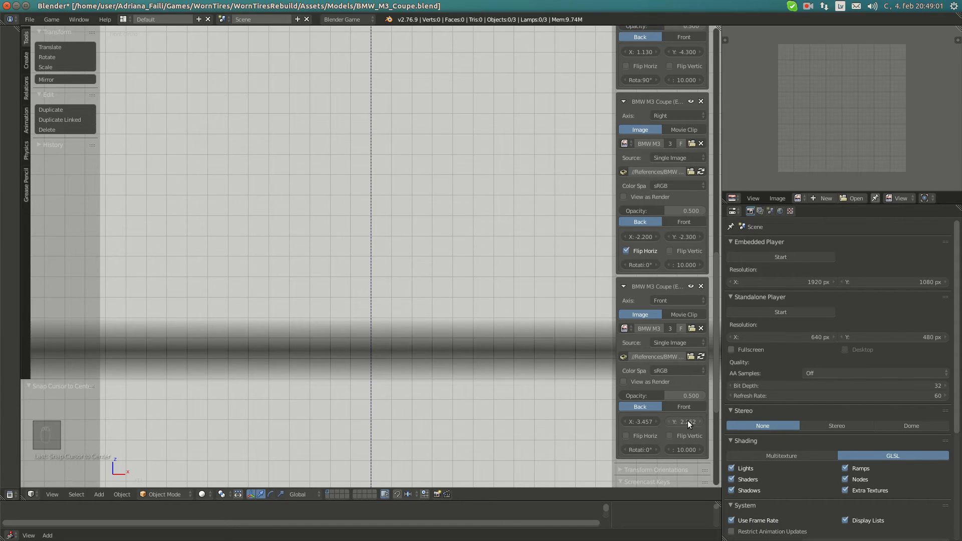
# Try a Y offset of 2.255 for the front-view background image and compare its ground line with the right view's.
pyautogui.click(684, 424)
pyautogui.write('2.2')
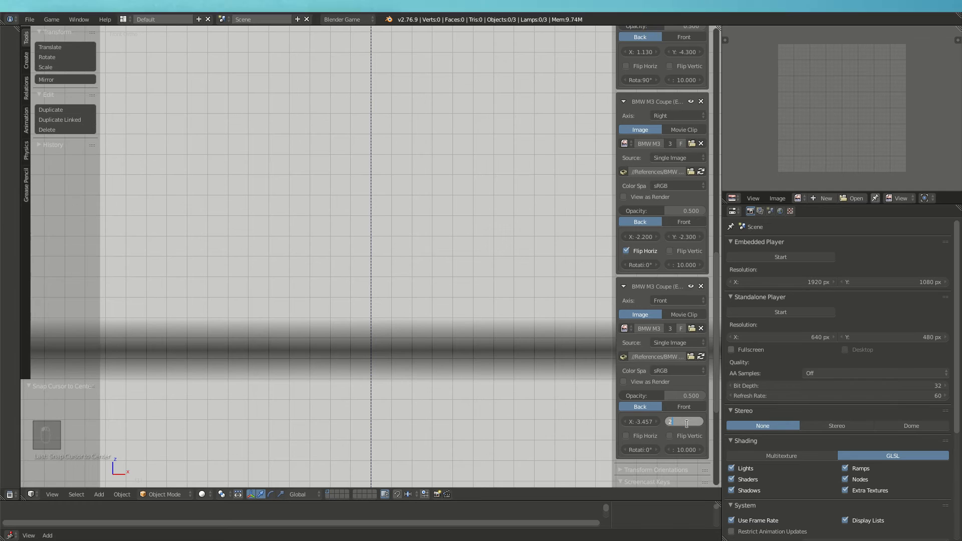
pyautogui.write('55')
pyautogui.press('Return')
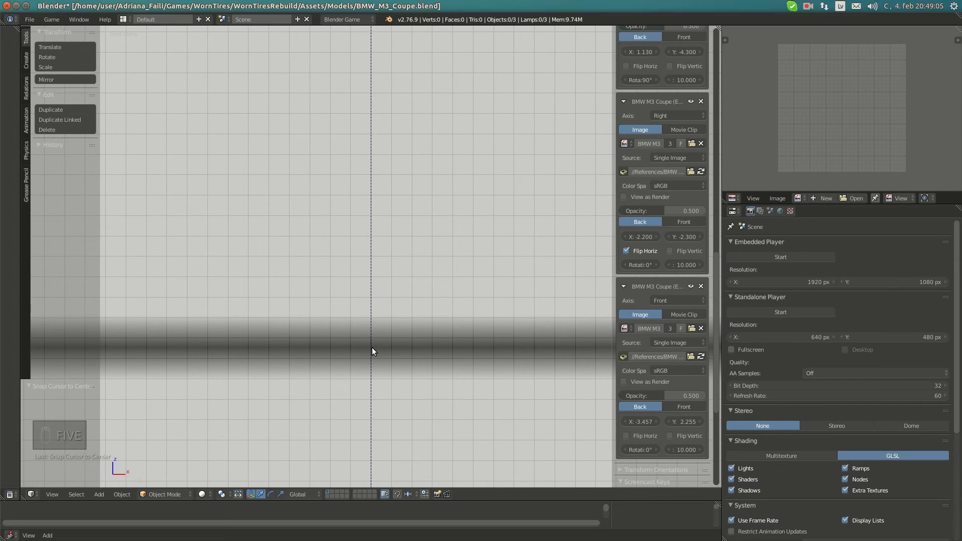
pyautogui.press('KP_3')
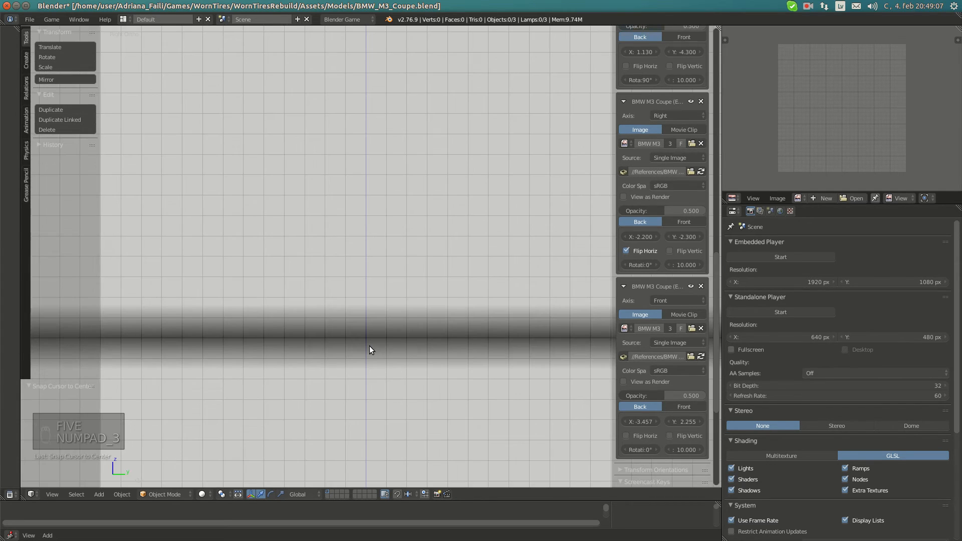
# Try a Y offset of 2.256 for the front-view background image, then set it to 2.26 and check the ground line in front view.
pyautogui.click(684, 421)
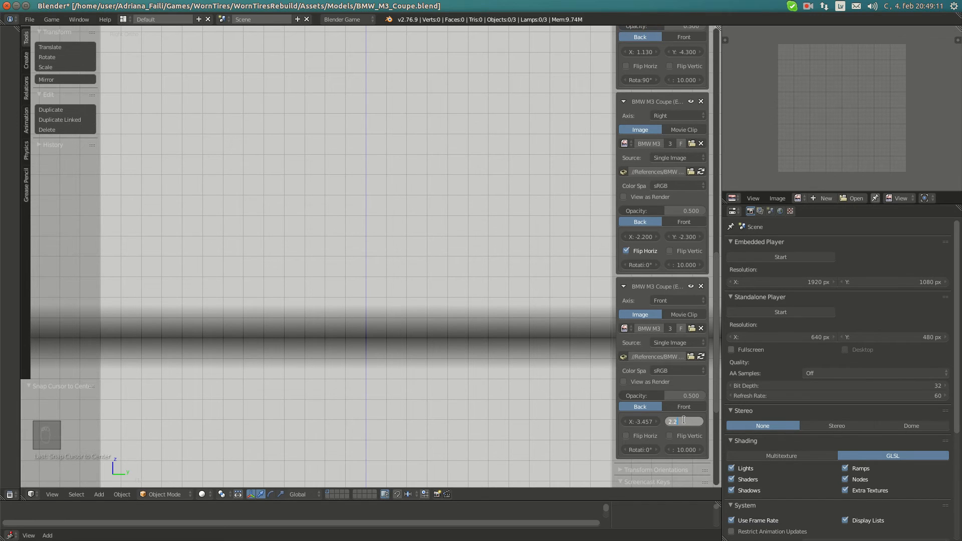
pyautogui.write('56')
pyautogui.press('Return')
pyautogui.click(683, 420)
pyautogui.write('2.26')
pyautogui.press('Return')
pyautogui.press('KP_1')
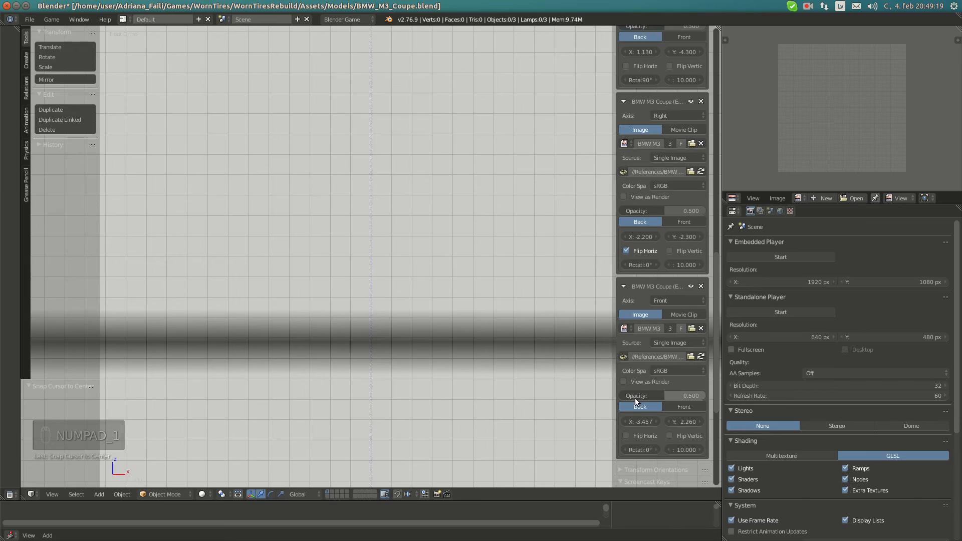
# Examine how the car's rear-view drawing sits on the axes in front view and which drawing each view should show.
pyautogui.scroll(-3, 389, 301)
pyautogui.scroll(-5, 387, 291)
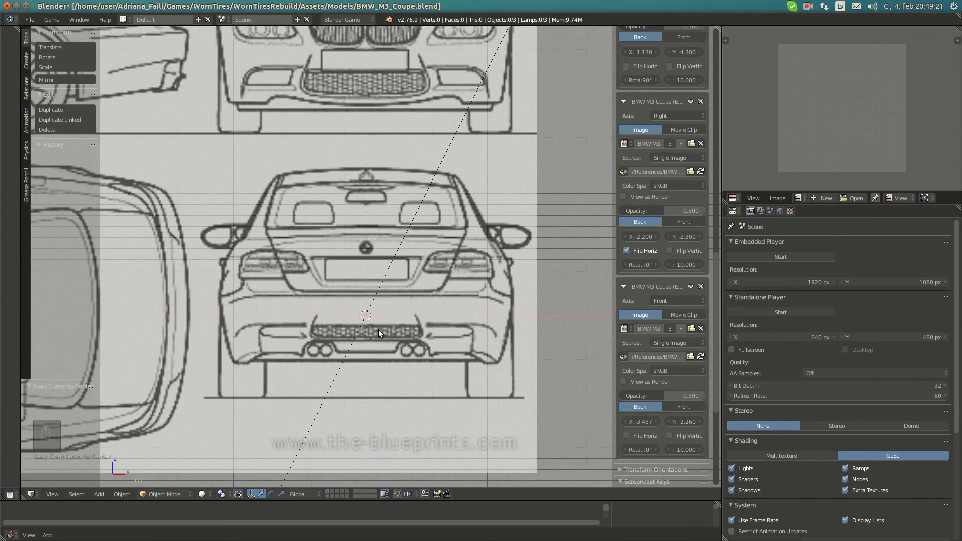
pyautogui.scroll(5, 399, 243)
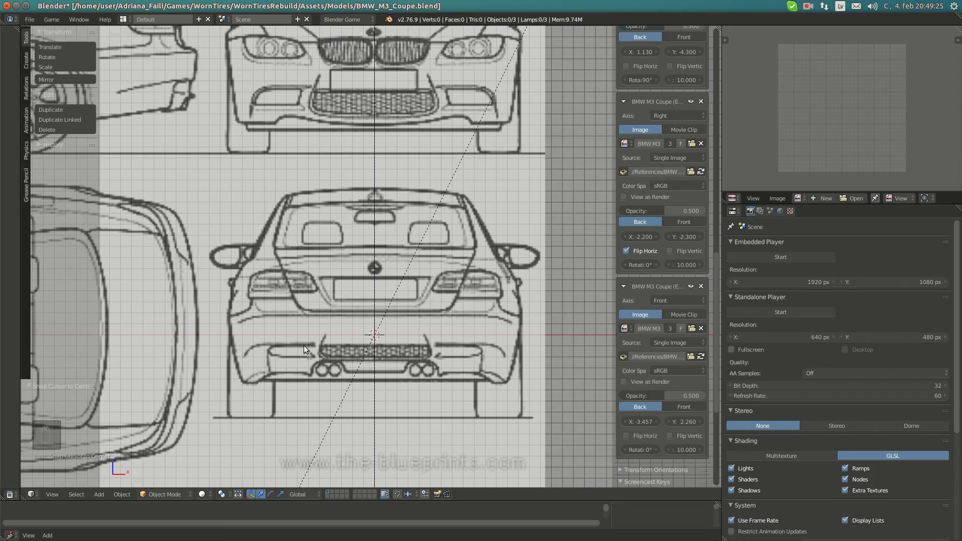
pyautogui.scroll(-8, 500, 338)
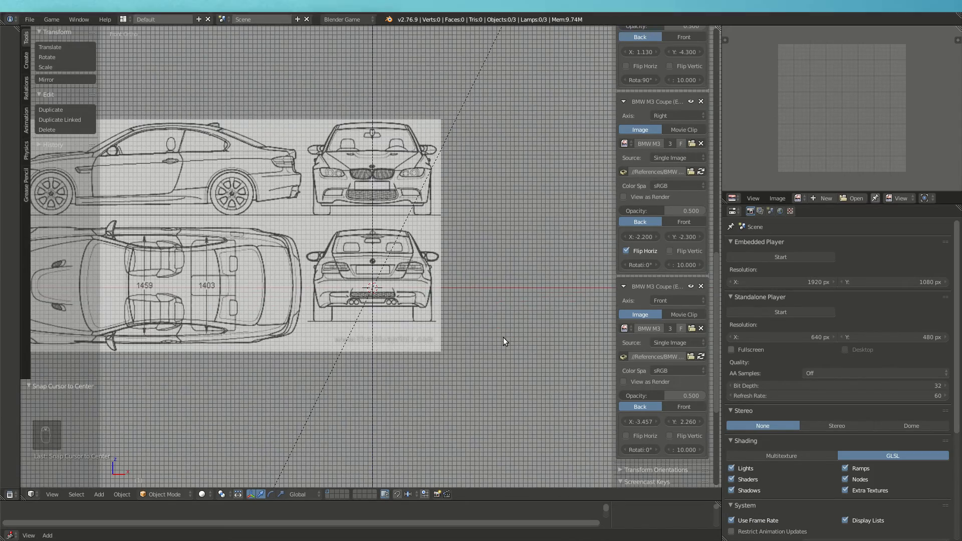
pyautogui.scroll(6, 504, 338)
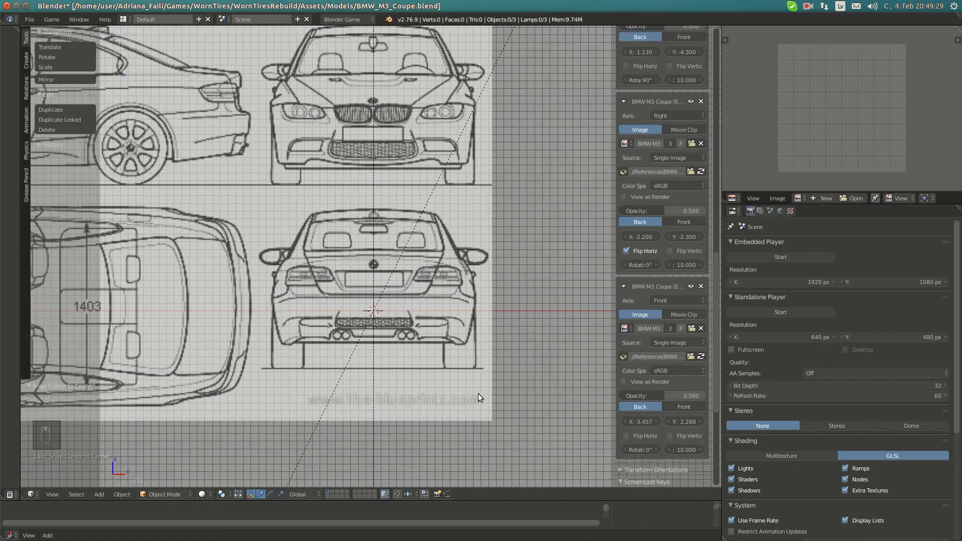
pyautogui.scroll(2, 477, 393)
pyautogui.scroll(1, 425, 302)
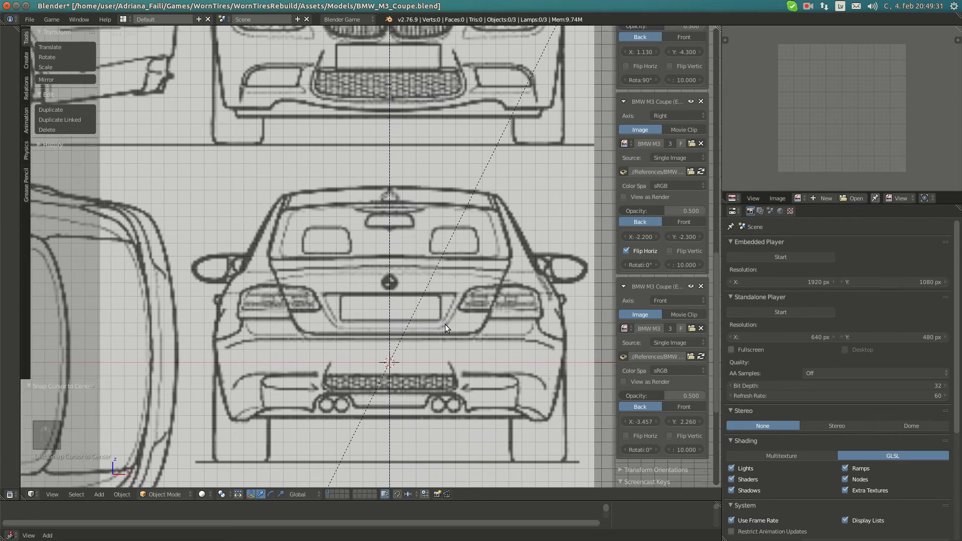
pyautogui.keyDown('shift'); pyautogui.moveTo(445, 324); pyautogui.dragTo(450, 284, button='middle'); pyautogui.keyUp('shift')
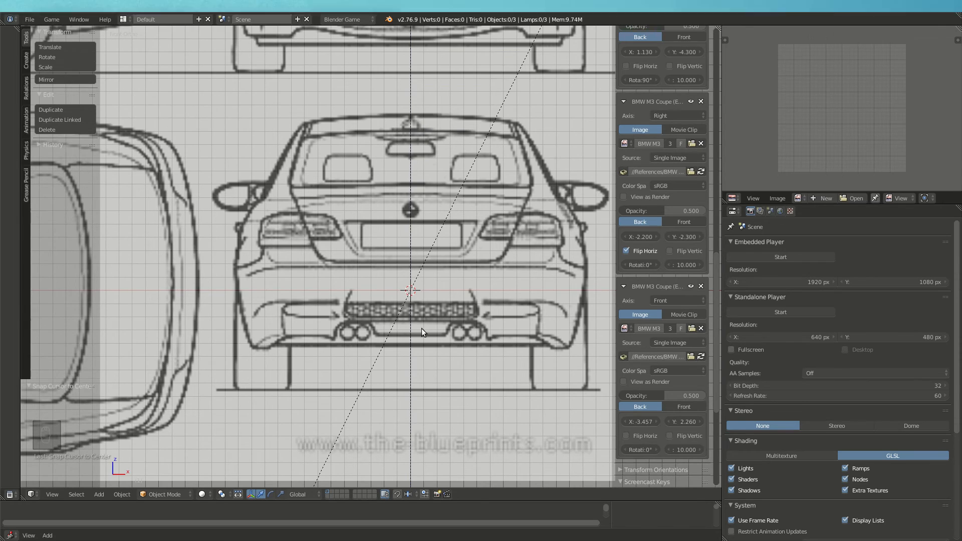
pyautogui.scroll(-5, 423, 227)
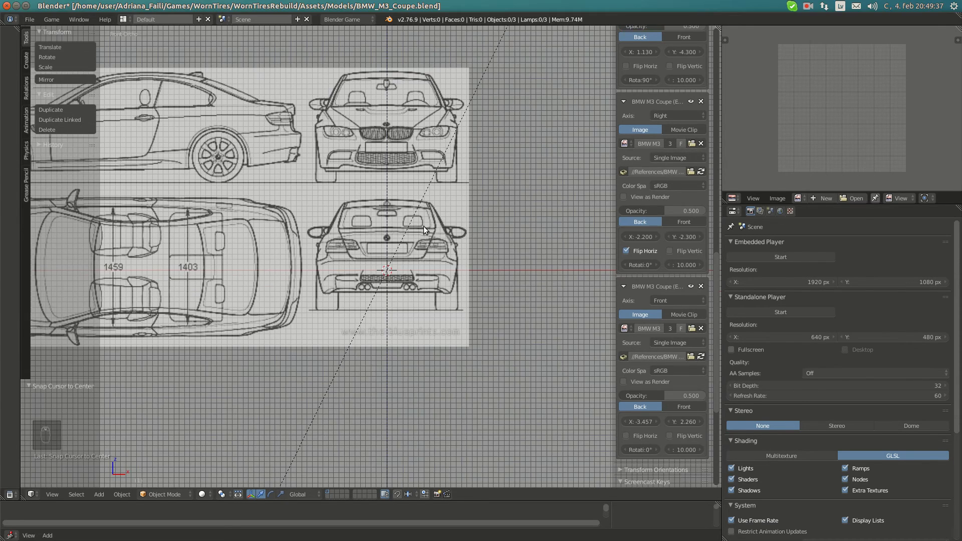
pyautogui.scroll(4, 425, 239)
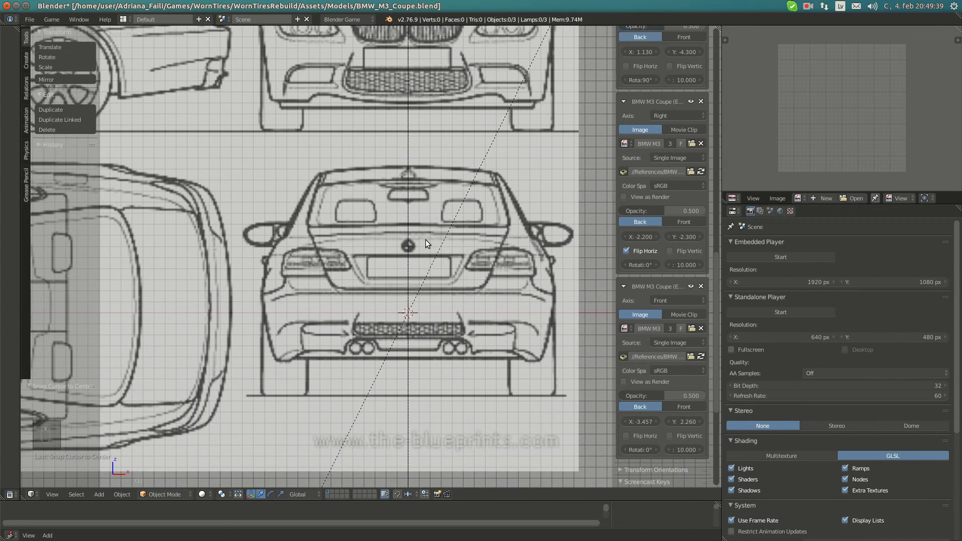
# Add a fourth background image using BMW M3 Coupe (E92) (2010).png and assign it to the Back axis.
pyautogui.press('ctrl+KP_1')
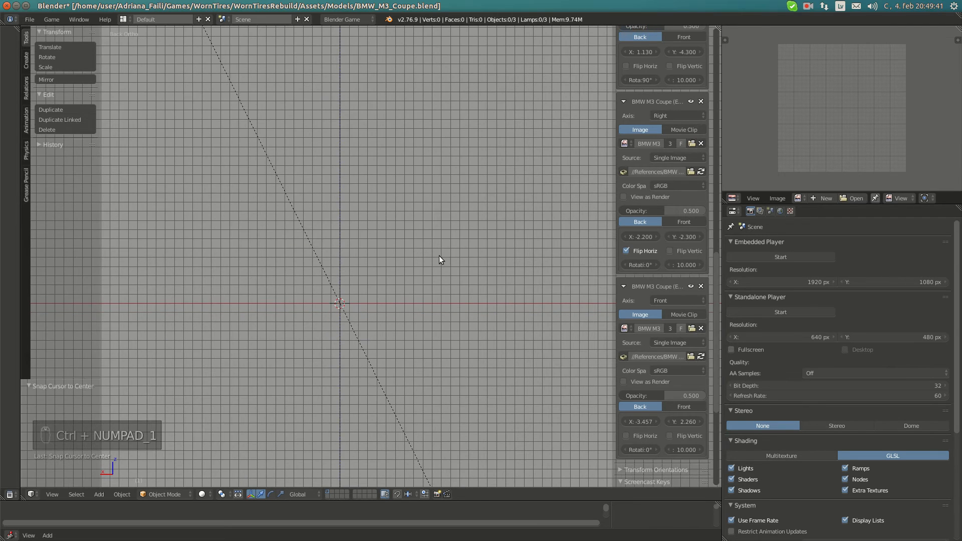
pyautogui.scroll(6, 686, 145)
pyautogui.click(663, 60)
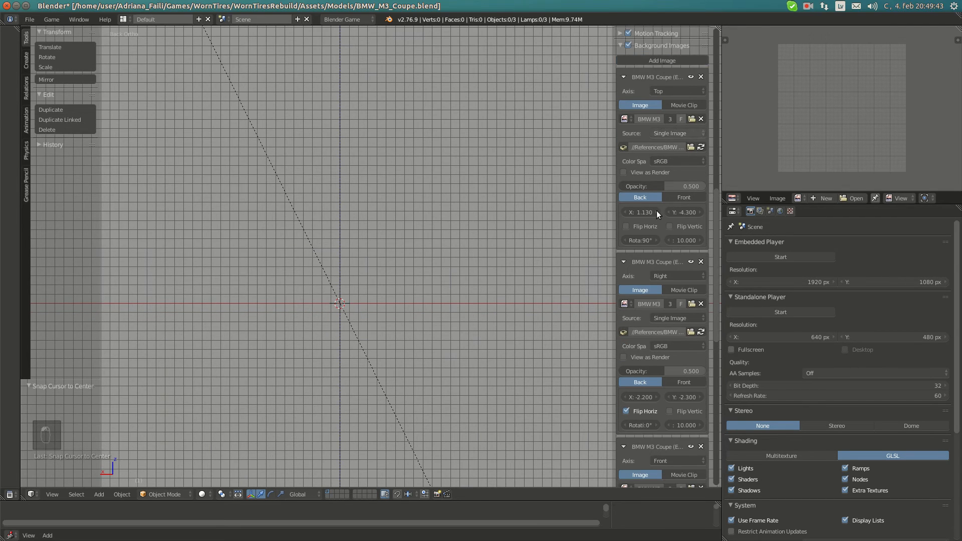
pyautogui.scroll(-10, 657, 211)
pyautogui.click(624, 373)
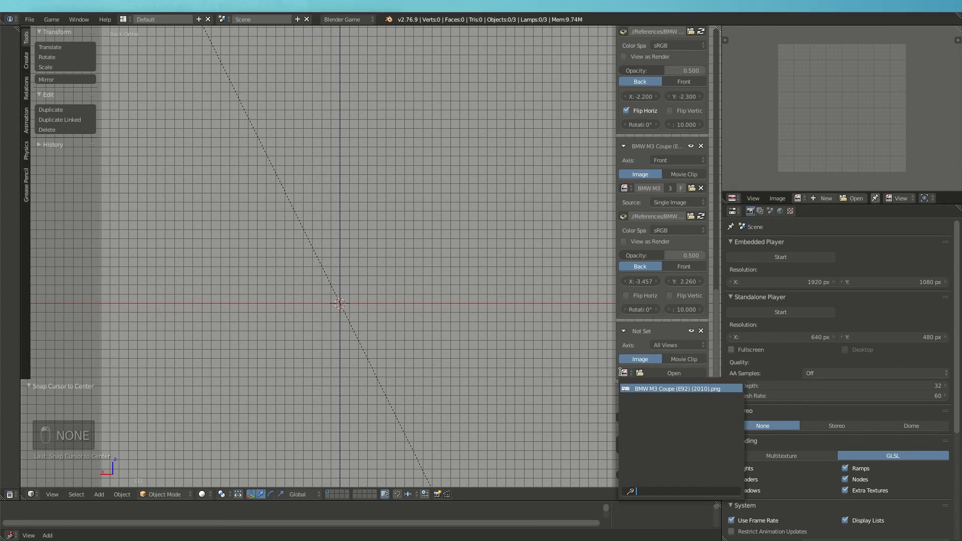
pyautogui.click(630, 391)
pyautogui.click(670, 343)
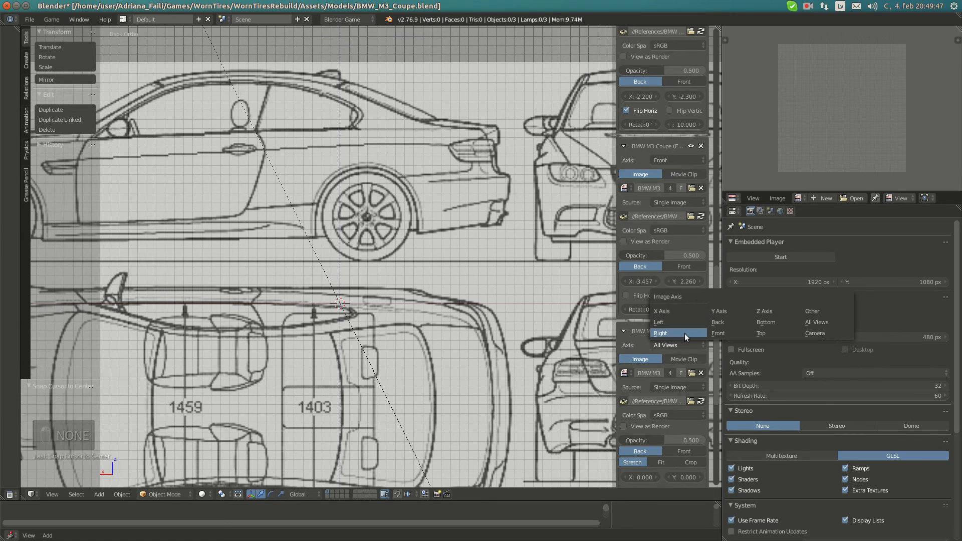
pyautogui.click(722, 321)
# Copy the front-view background image's X offset of -3.457 to the back-view background image.
pyautogui.keyDown('shift'); pyautogui.moveTo(430, 355); pyautogui.dragTo(413, 329, button='middle'); pyautogui.keyUp('shift')
pyautogui.keyDown('shift'); pyautogui.moveTo(536, 326); pyautogui.dragTo(485, 335, button='middle'); pyautogui.keyUp('shift')
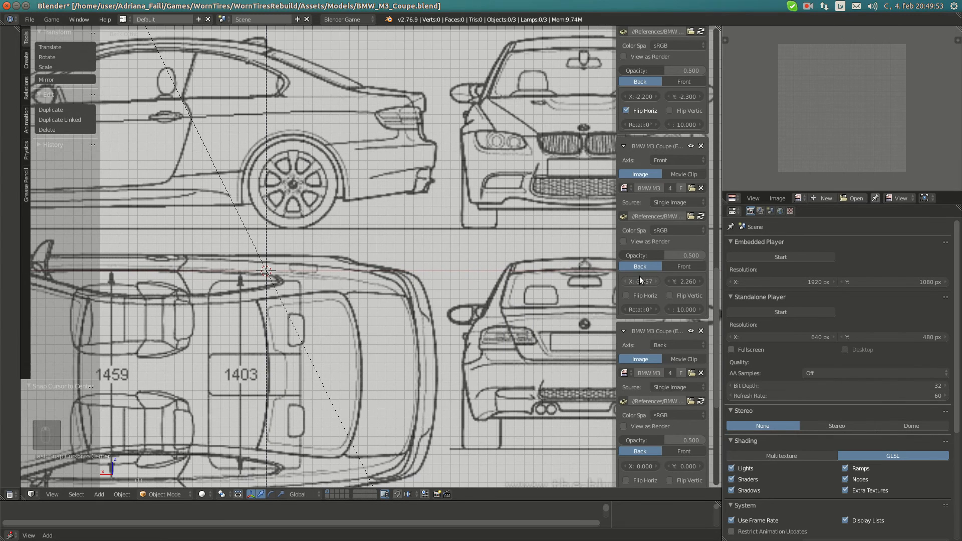
pyautogui.hotkey('ctrl', 'c')
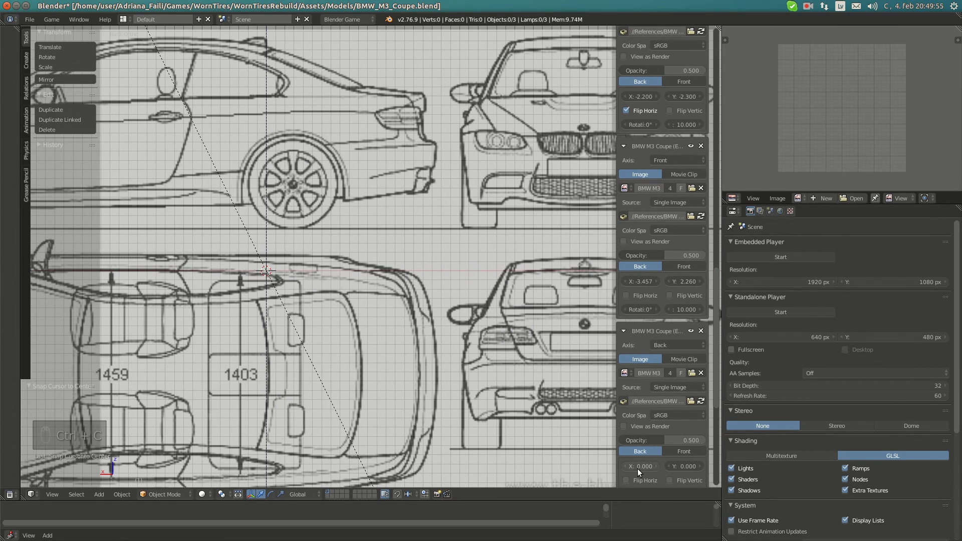
pyautogui.hotkey('ctrl', 'v')
# Try shifting the back-view background image to an X offset of -3.487, judging the hood badge against the vertical axis.
pyautogui.scroll(6, 279, 179)
pyautogui.keyDown('shift'); pyautogui.moveTo(279, 179); pyautogui.dragTo(396, 292, button='middle'); pyautogui.keyUp('shift')
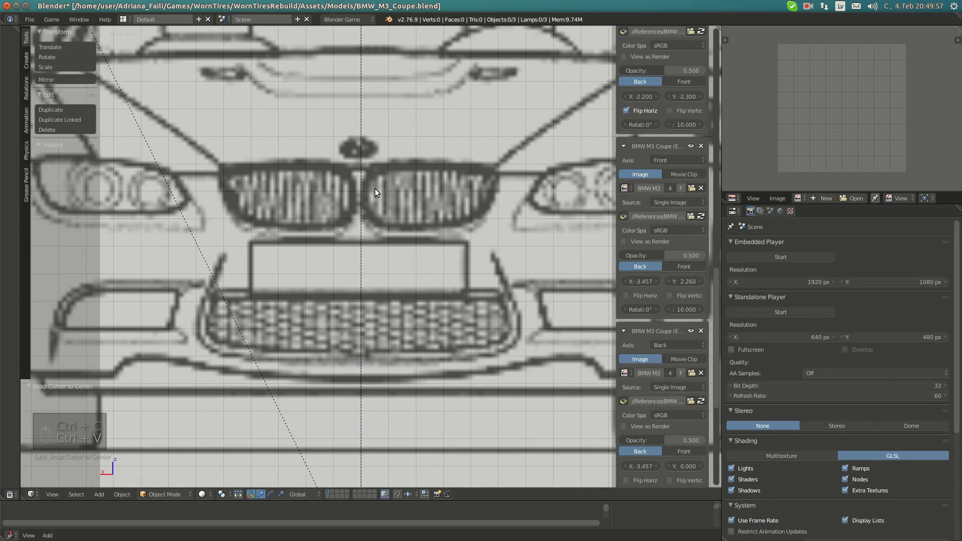
pyautogui.keyDown('shift'); pyautogui.moveTo(376, 193); pyautogui.dragTo(413, 283, button='middle'); pyautogui.keyUp('shift')
pyautogui.scroll(3, 479, 318)
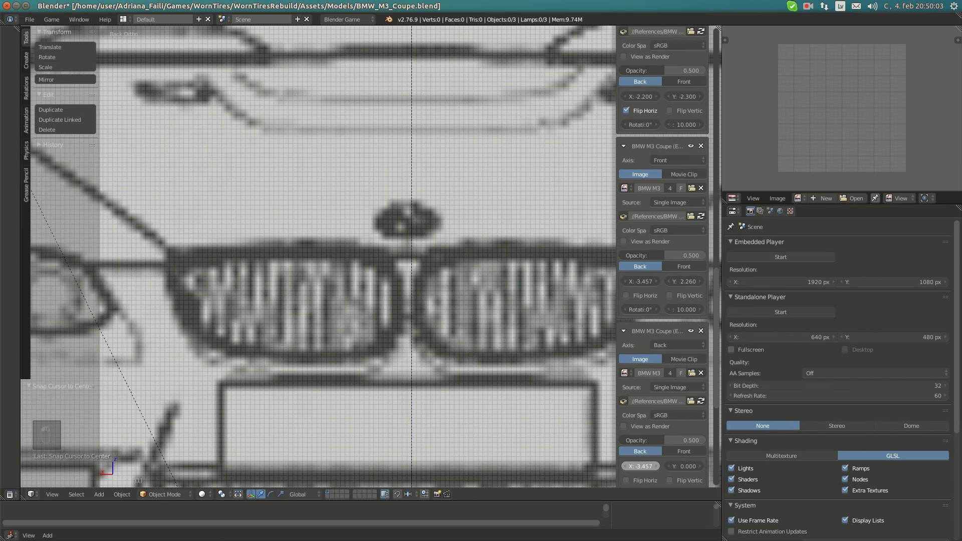
pyautogui.keyDown('shift'); pyautogui.moveTo(641, 467); pyautogui.dragTo(642, 466); pyautogui.keyUp('shift')
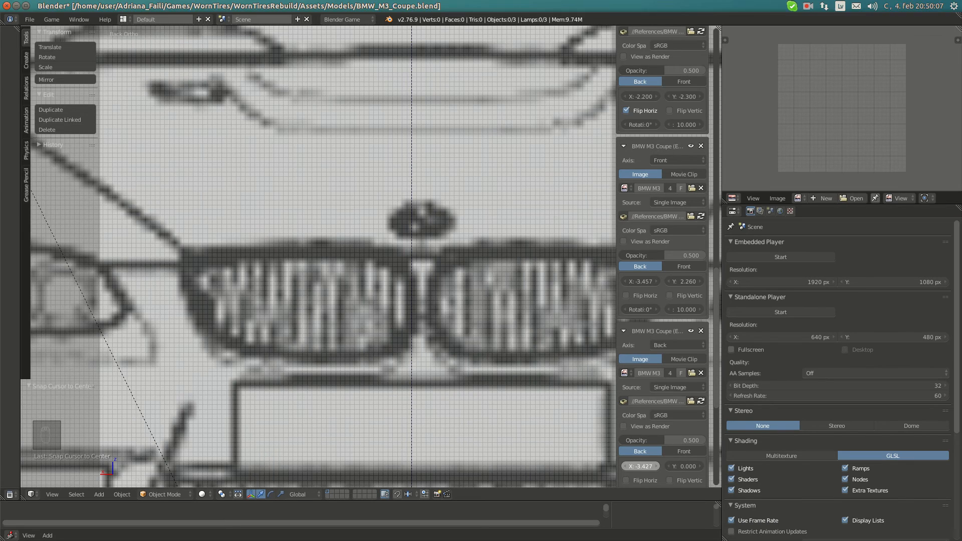
# Try X offsets of -3.46 and -3.45 for the back-view background image, judging the badge against the vertical axis.
pyautogui.scroll(4, 474, 338)
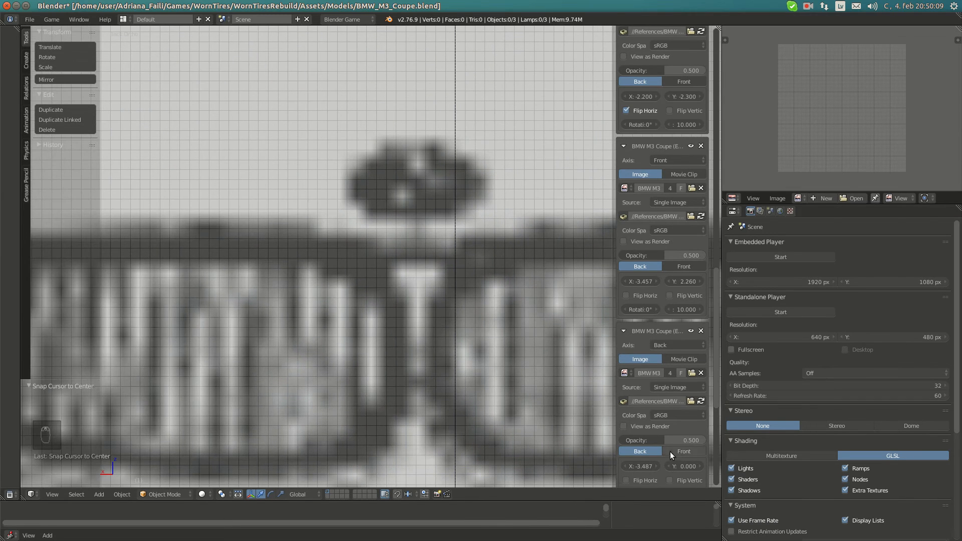
pyautogui.click(642, 465)
pyautogui.write('-3/4')
pyautogui.press('BackSpace')
pyautogui.press('BackSpace')
pyautogui.write('.46')
pyautogui.press('Return')
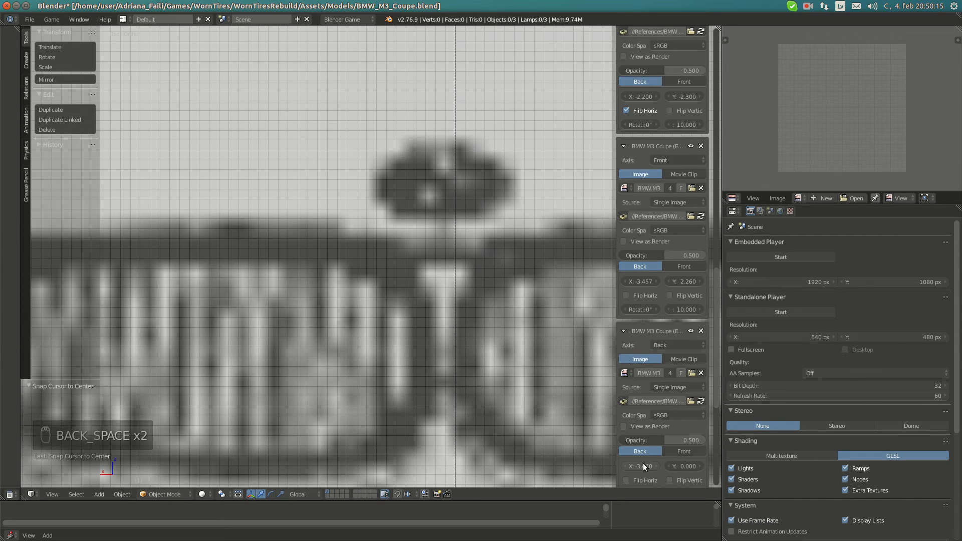
pyautogui.write('-')
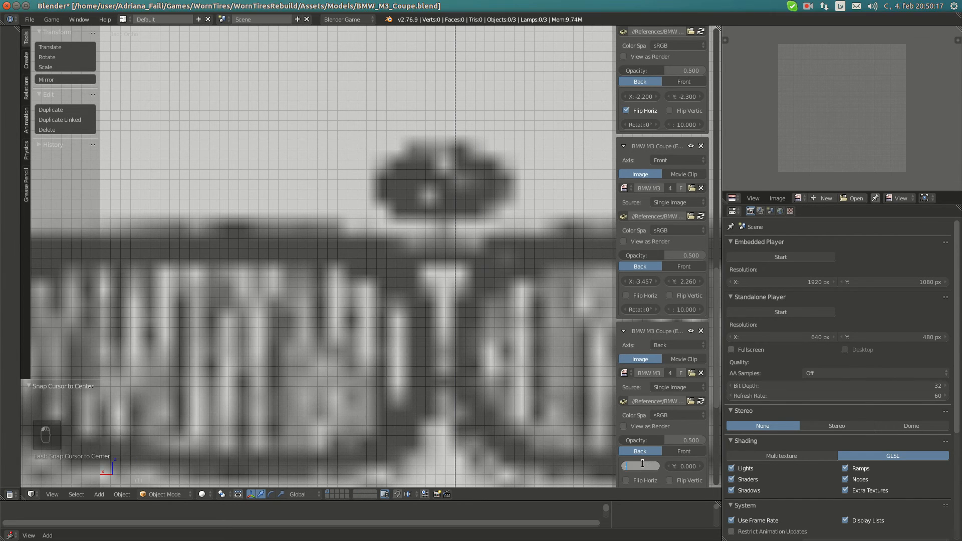
pyautogui.write('3.45')
pyautogui.press('Return')
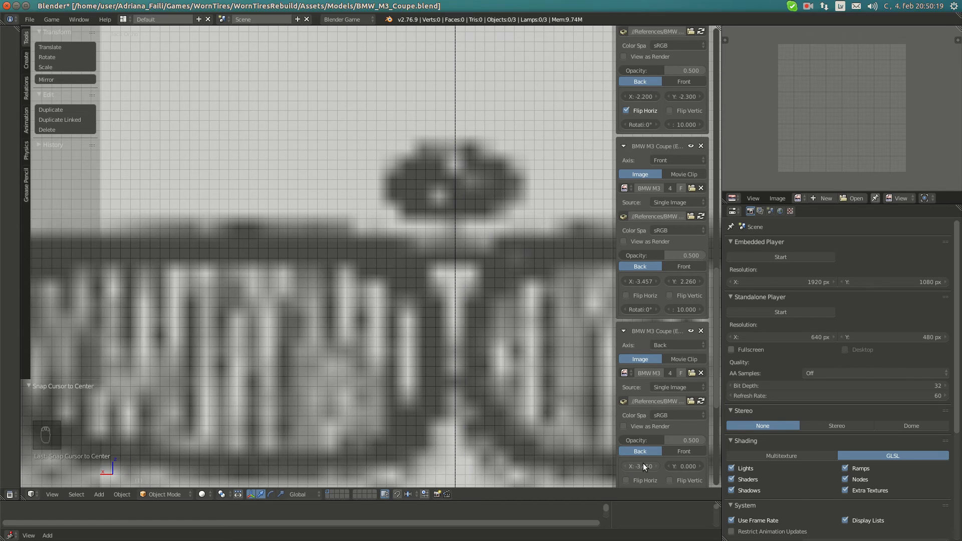
# Try X offsets of -3.44 and -3.445 for the back-view background image.
pyautogui.click(642, 463)
pyautogui.press('BackSpace')
pyautogui.write('-3.44')
pyautogui.press('Return')
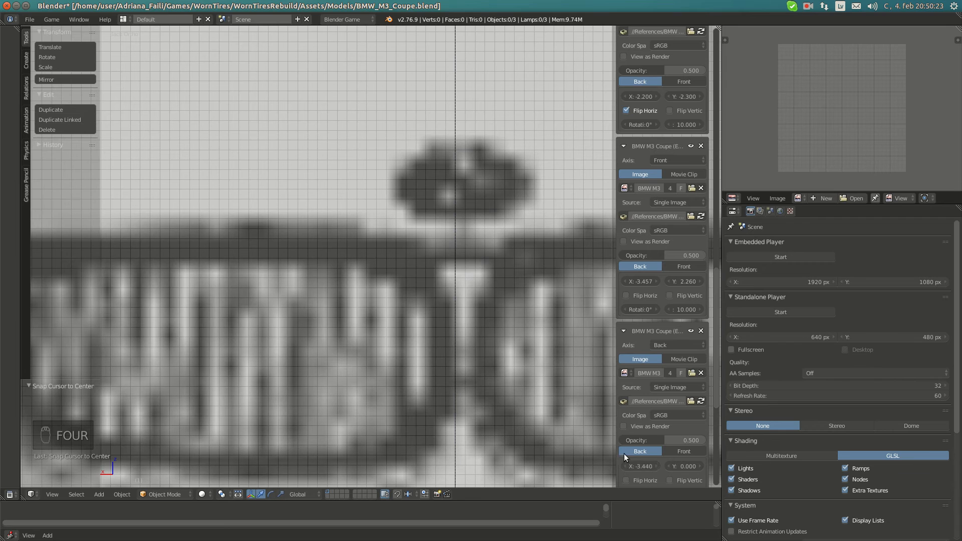
pyautogui.click(641, 465)
pyautogui.write('-3.')
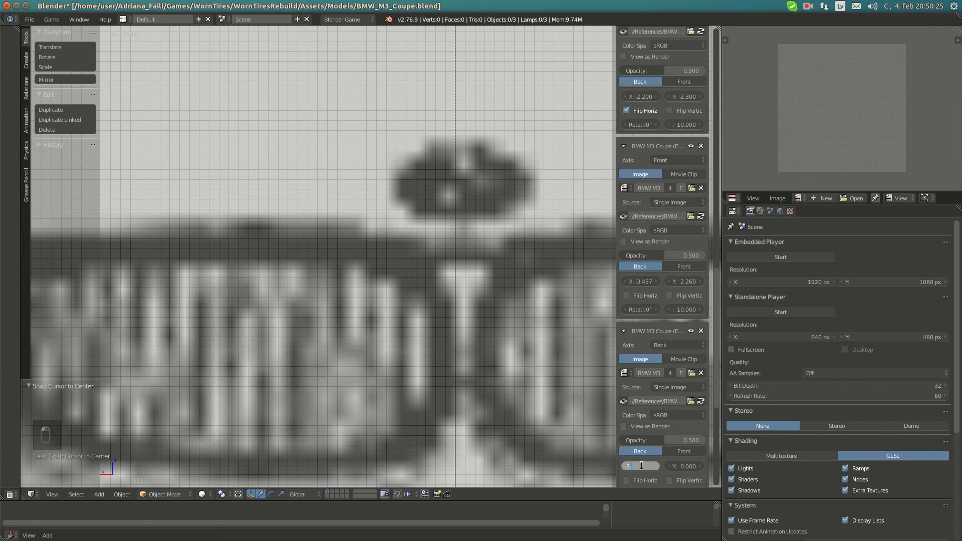
pyautogui.write('445')
pyautogui.press('Return')
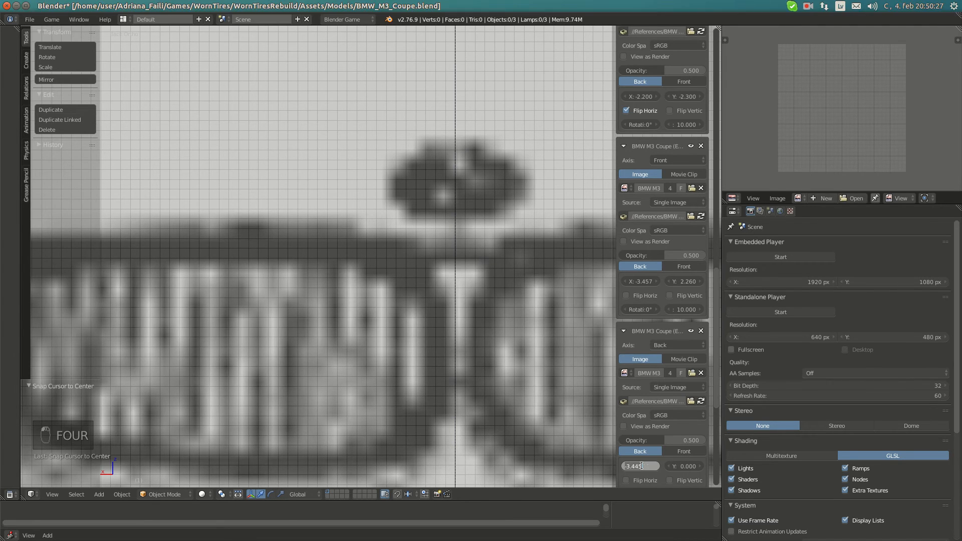
# Set the back-view background image's X offset to -3.448 and check the whole drawing against the vertical axis.
pyautogui.press('BackSpace')
pyautogui.write('-3.44')
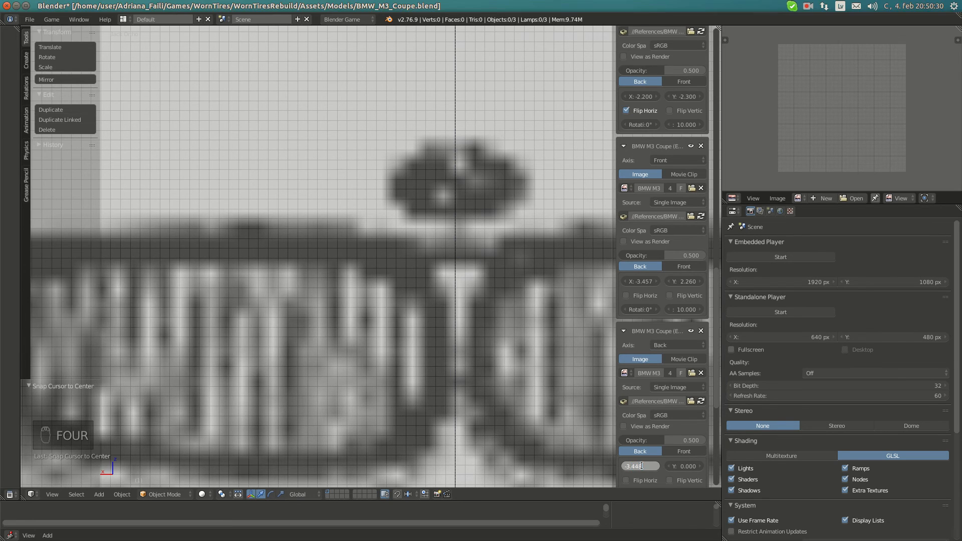
pyautogui.press('Return')
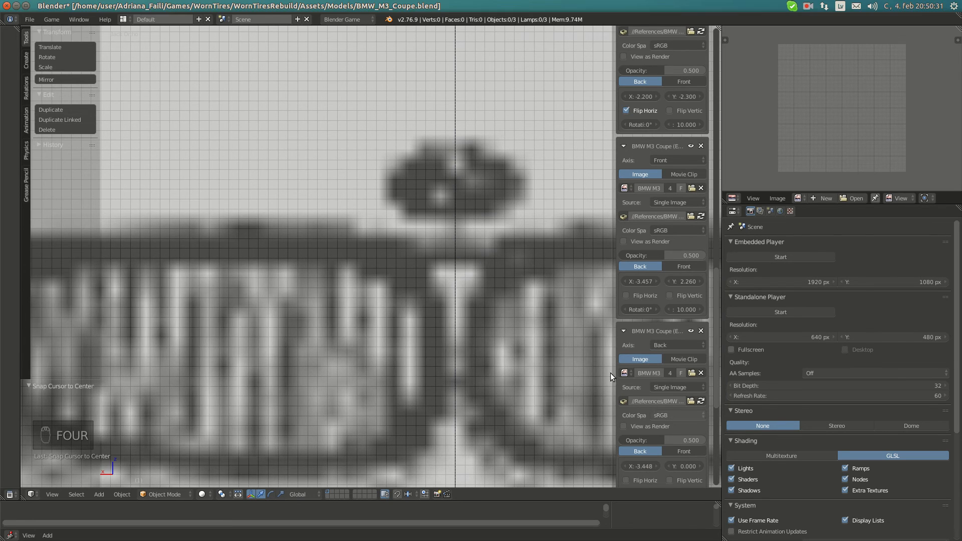
pyautogui.scroll(-8, 473, 260)
pyautogui.scroll(-8, 473, 260)
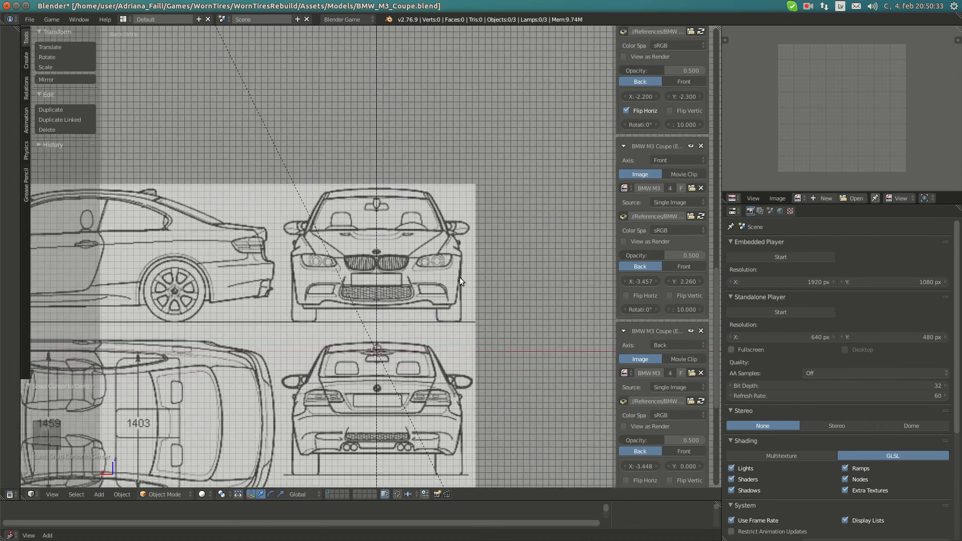
# Try a Y offset of -1.4 for the back-view background image, judging its height against the horizontal axis.
pyautogui.scroll(3, 459, 277)
pyautogui.scroll(-3, 459, 277)
pyautogui.scroll(6, 384, 351)
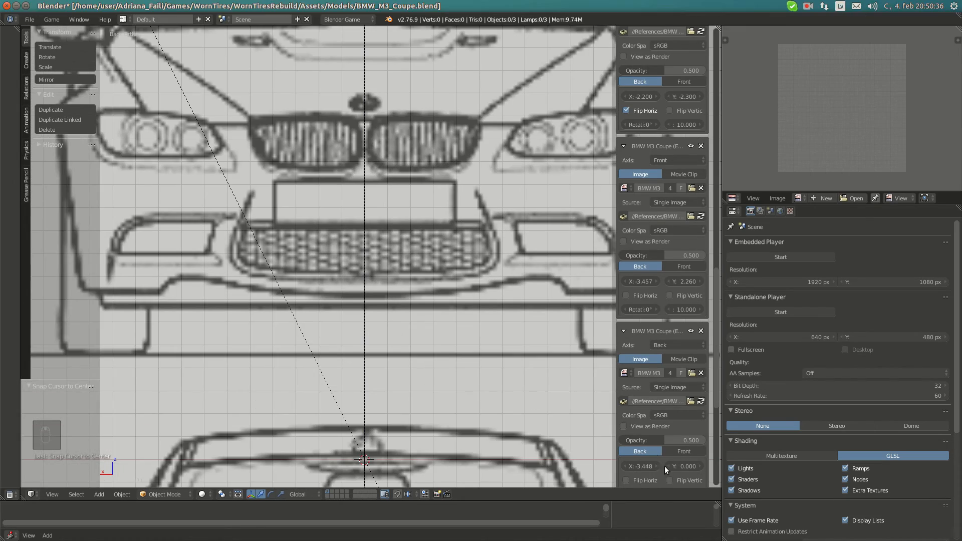
pyautogui.moveTo(690, 467)
pyautogui.mouseDown()
pyautogui.moveTo(651, 467)
pyautogui.moveTo(671, 467)
pyautogui.mouseUp()
pyautogui.scroll(-5, 420, 300)
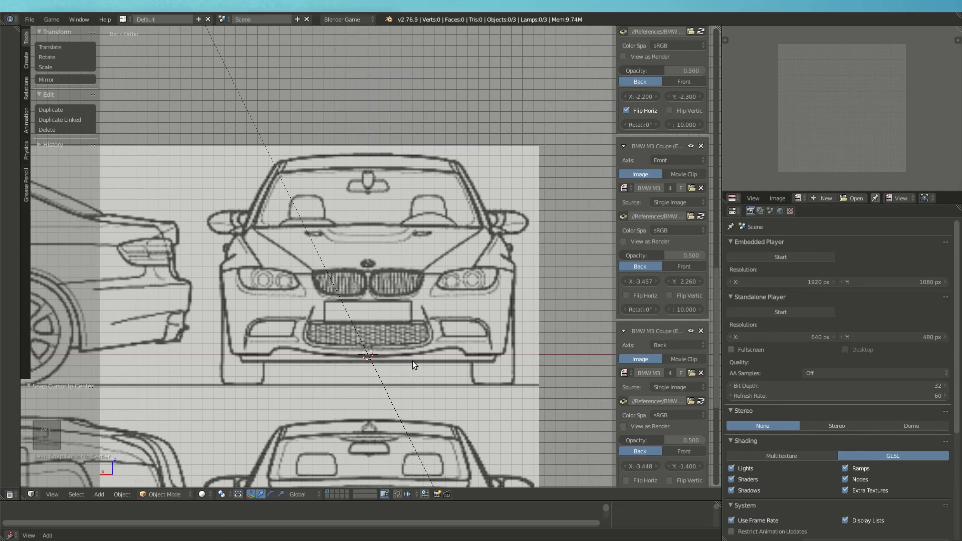
# Try a Y offset of -2 for the back-view background image and compare its ground line with the front view's.
pyautogui.hotkey('alt', 'Home')
pyautogui.scroll(4, 416, 310)
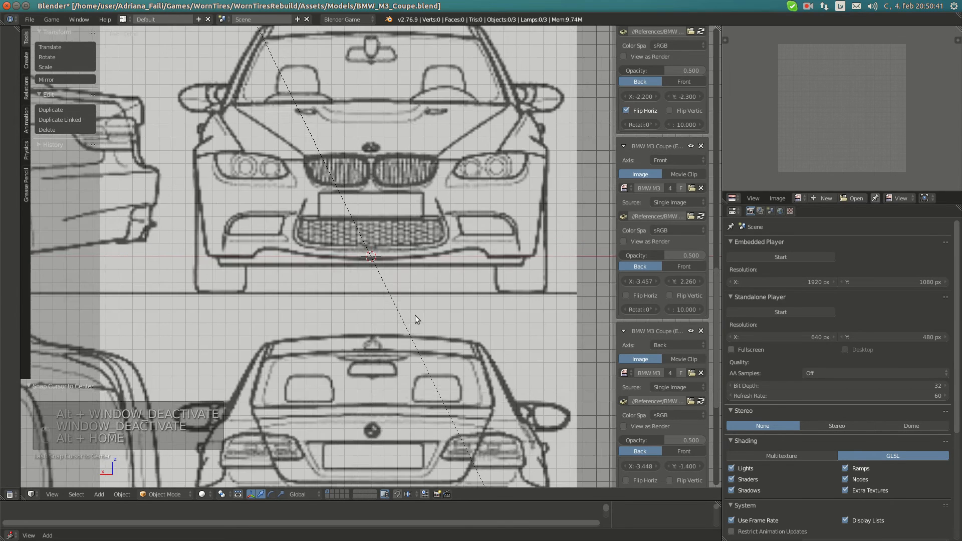
pyautogui.moveTo(691, 467)
pyautogui.mouseDown()
pyautogui.moveTo(651, 467)
pyautogui.moveTo(671, 467)
pyautogui.mouseUp()
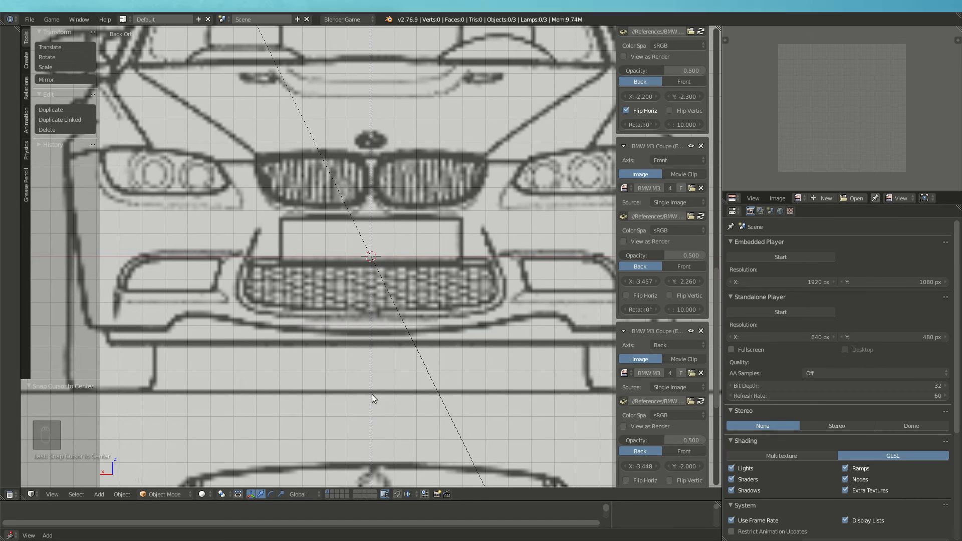
pyautogui.press('KP_1')
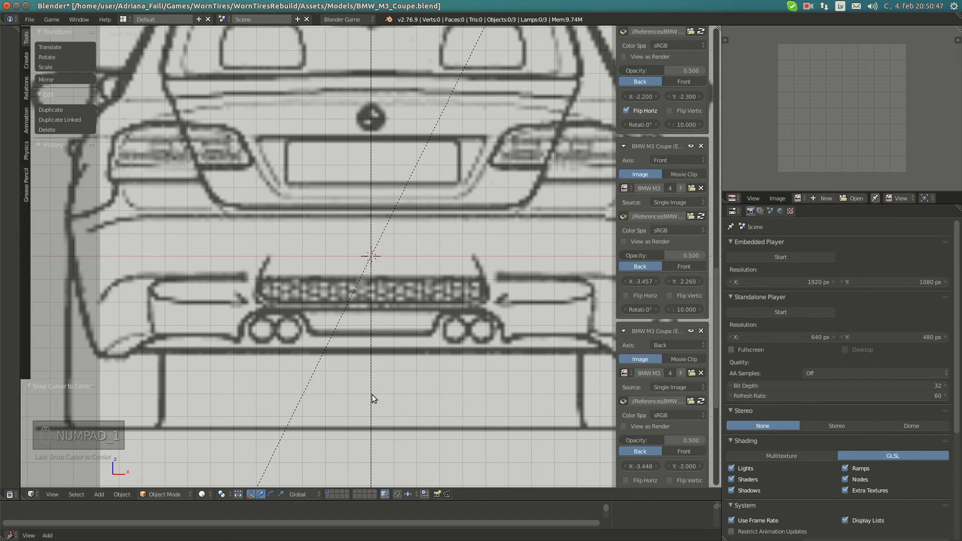
pyautogui.press('ctrl+KP_1')
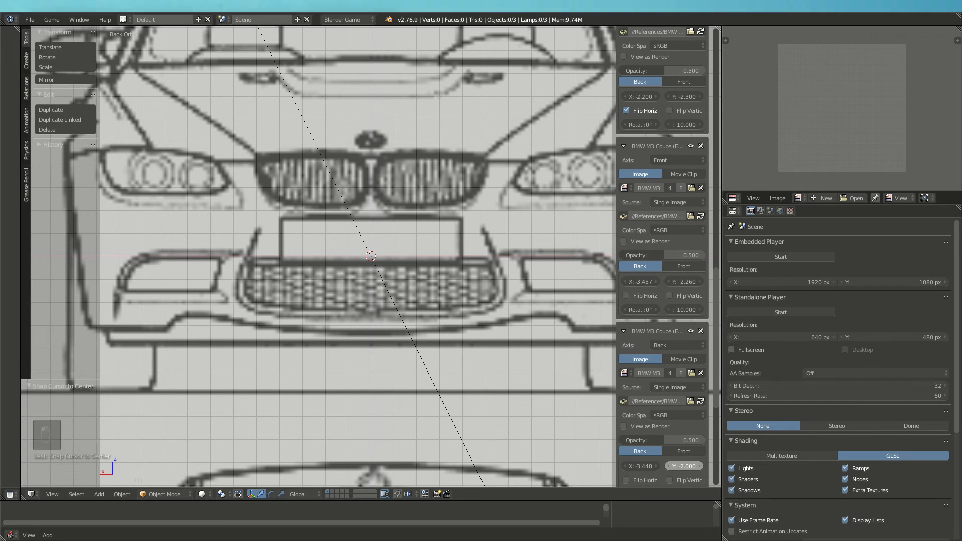
# Set the back-view background image's Y offset to -2.3 and compare its ground line with the front view's.
pyautogui.moveTo(684, 466)
pyautogui.mouseDown()
pyautogui.moveTo(651, 466)
pyautogui.moveTo(701, 466)
pyautogui.mouseUp()
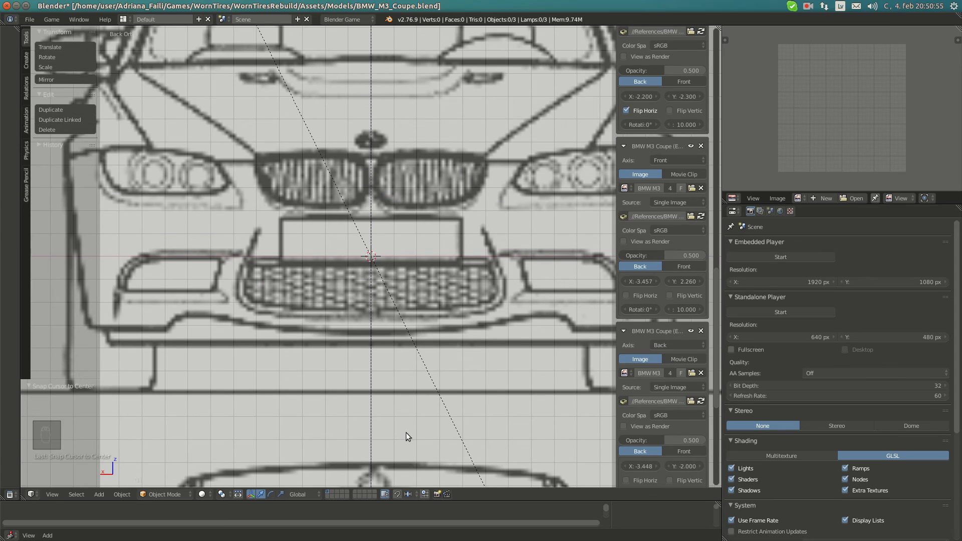
pyautogui.press('KP_1')
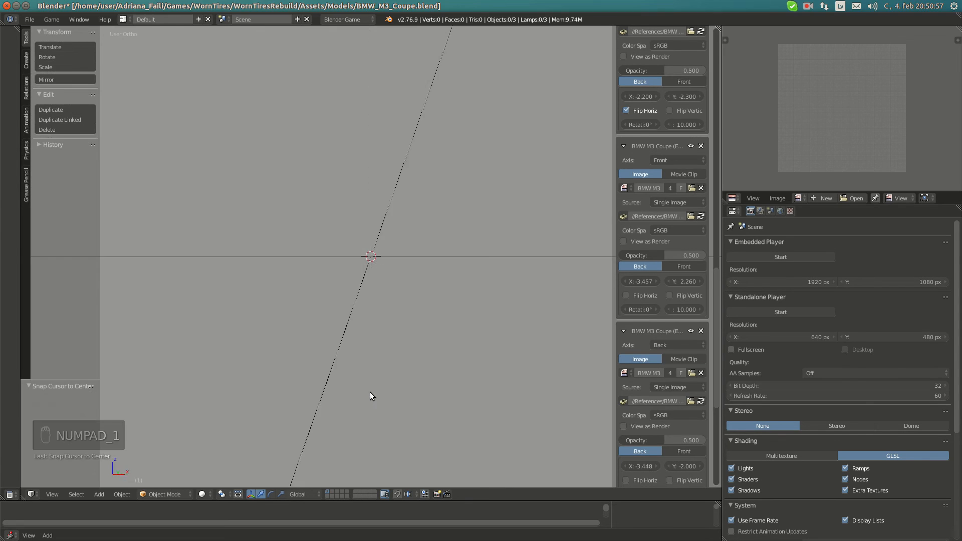
pyautogui.press('ctrl+KP_1')
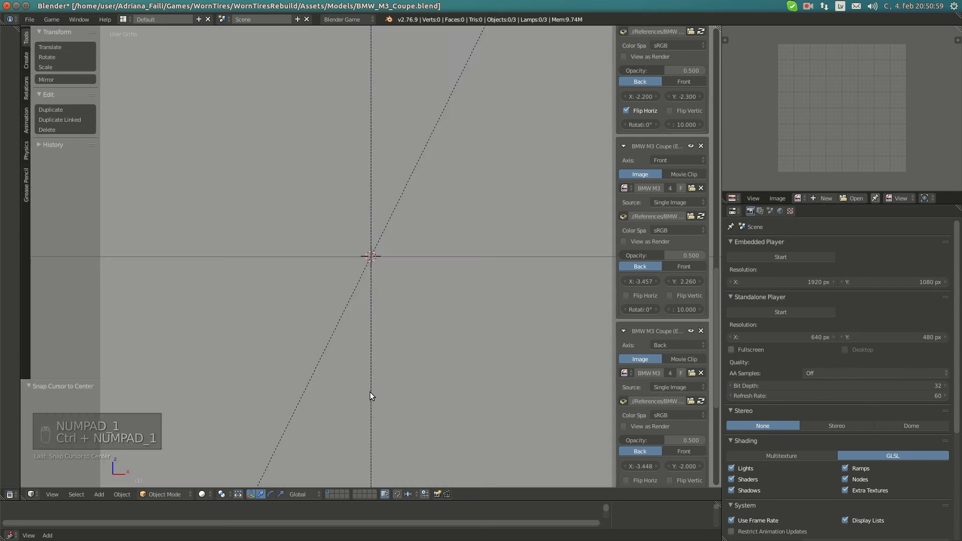
pyautogui.click(669, 464)
pyautogui.click(669, 464)
pyautogui.click(669, 464)
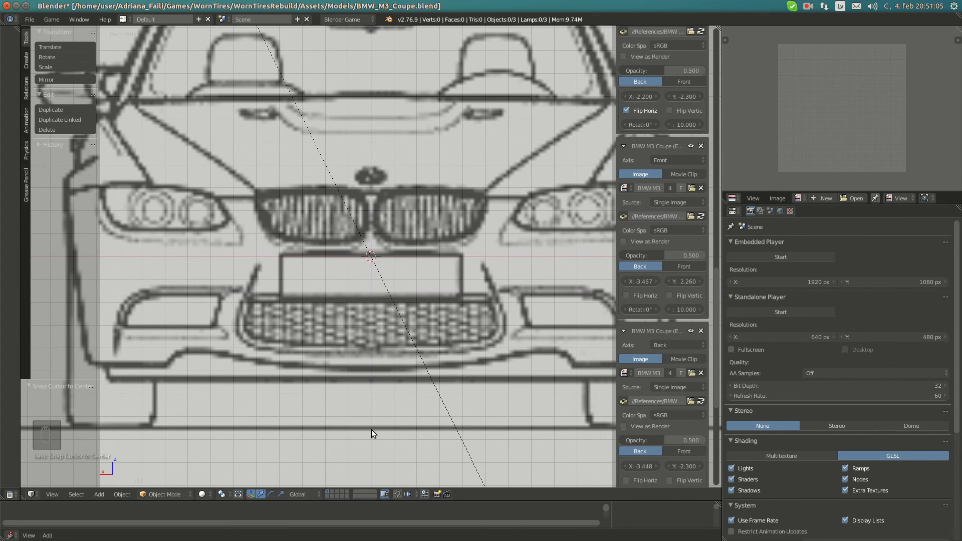
pyautogui.press('KP_1')
pyautogui.press('ctrl+KP_1')
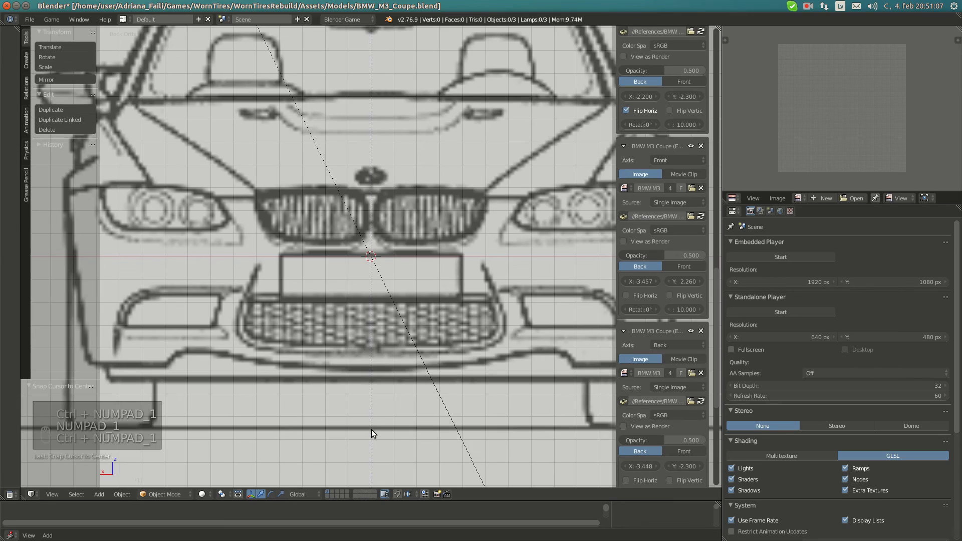
# Check up close whether the ground line under the tyres sits at the same height in the front and back views.
pyautogui.scroll(-6, 386, 340)
pyautogui.scroll(10, 391, 322)
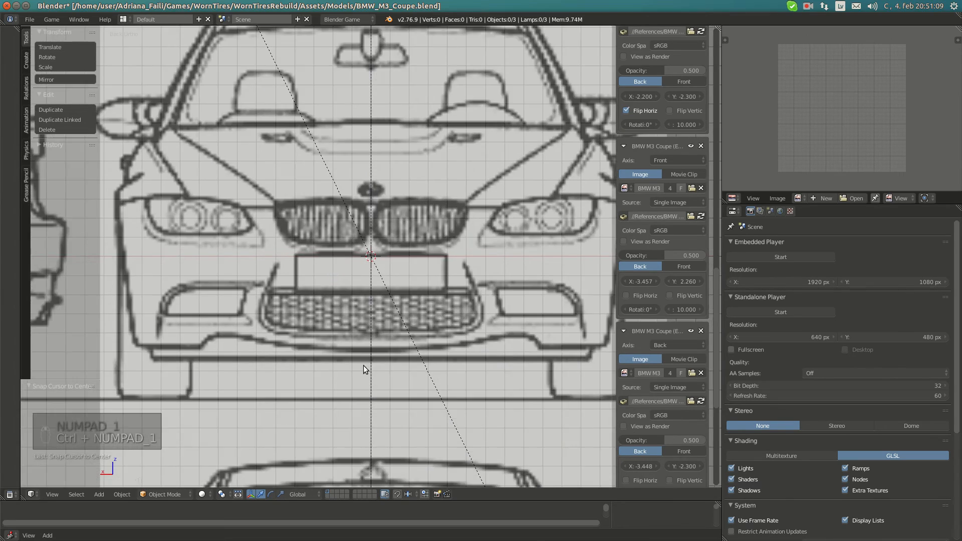
pyautogui.scroll(4, 413, 372)
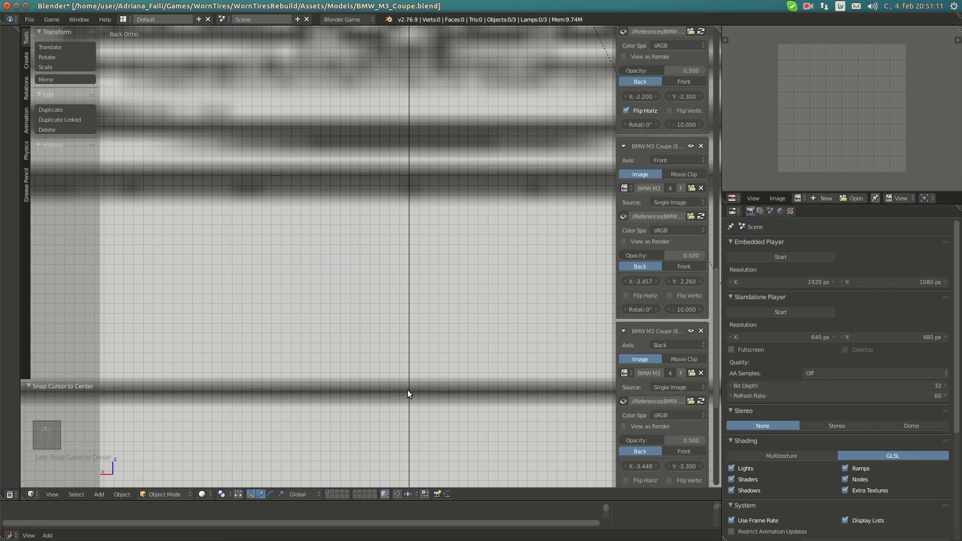
pyautogui.press('KP_1')
pyautogui.press('ctrl+KP_1')
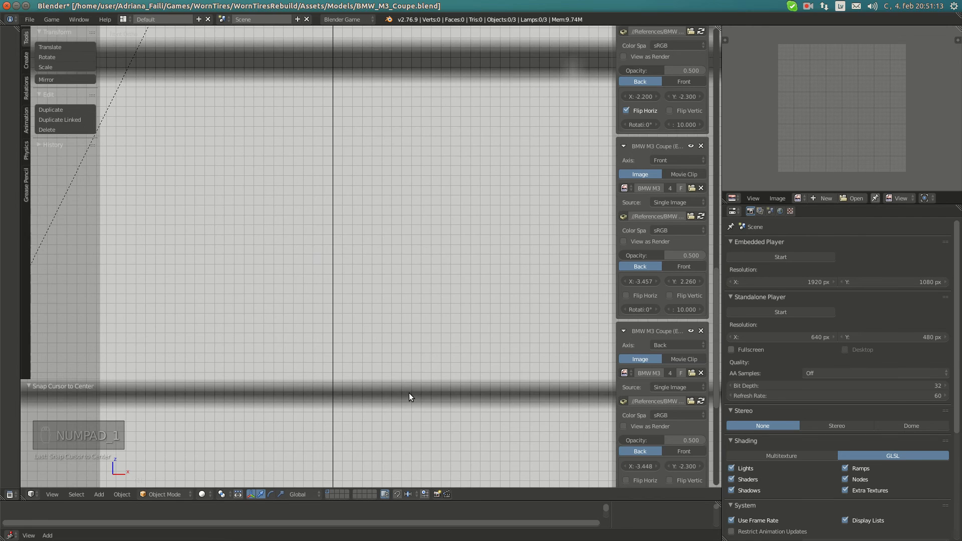
pyautogui.press('KP_1')
pyautogui.press('ctrl+KP_1')
pyautogui.scroll(-8, 409, 394)
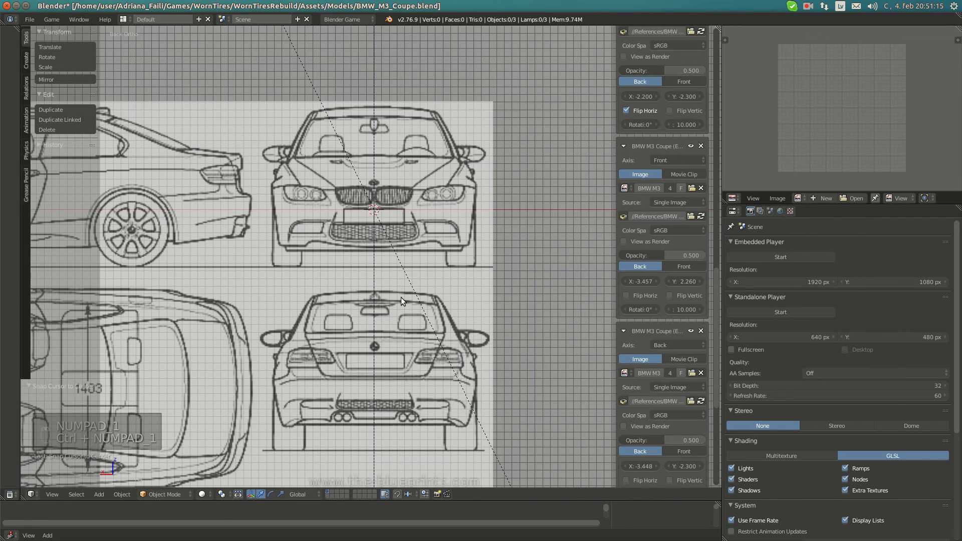
# Review the right, front, top and back views in turn to check the alignment of all four blueprint images.
pyautogui.hotkey('alt', 'Home')
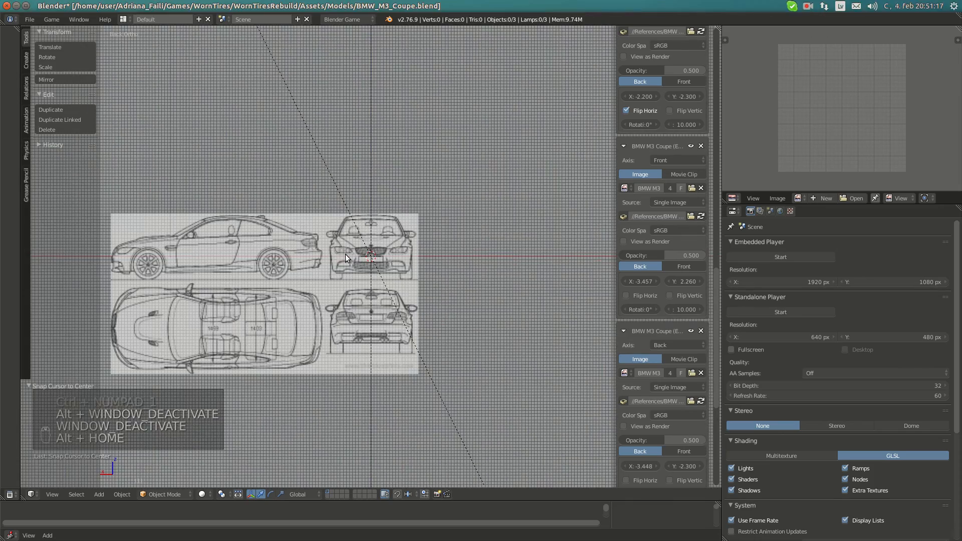
pyautogui.press('KP_3')
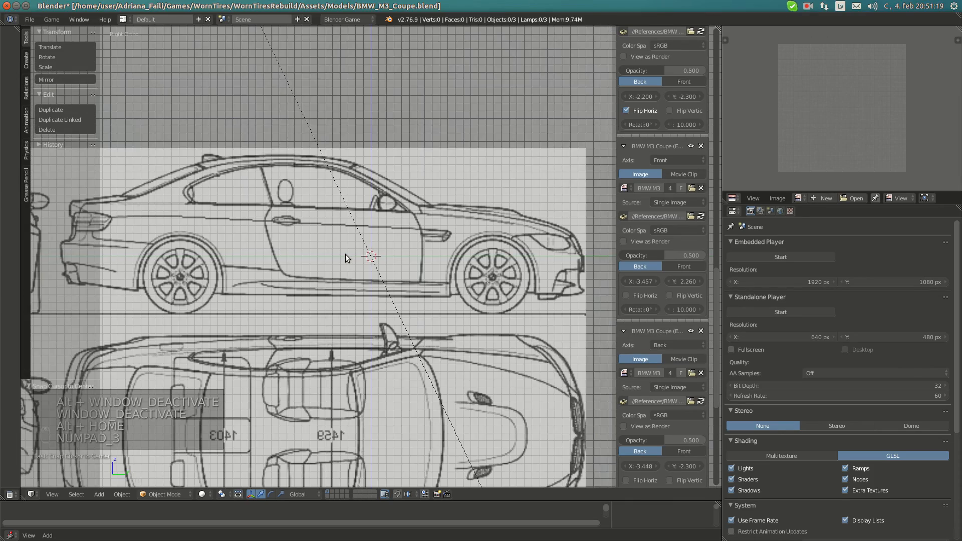
pyautogui.press('KP_1')
pyautogui.press('KP_7')
pyautogui.press('KP_1')
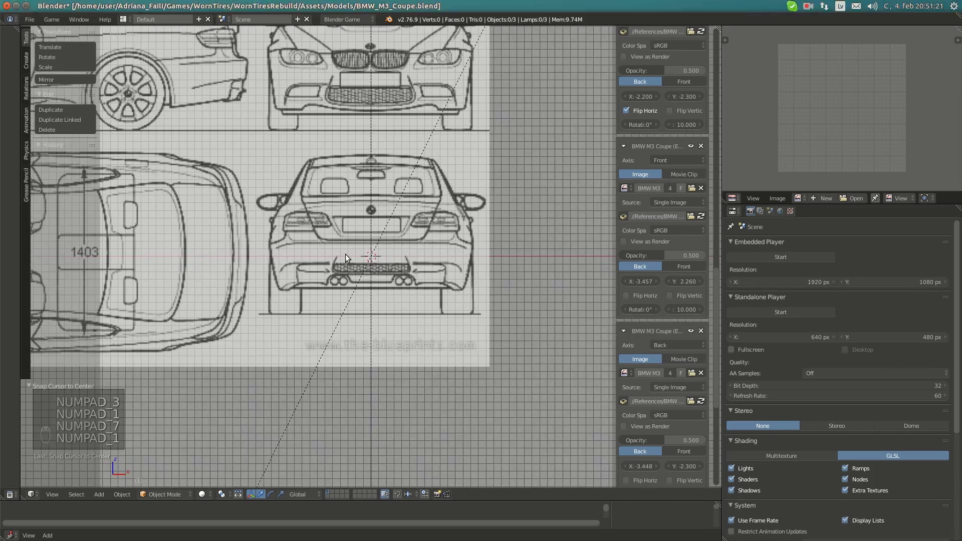
pyautogui.press('KP_3')
pyautogui.press('KP_1')
pyautogui.press('KP_3')
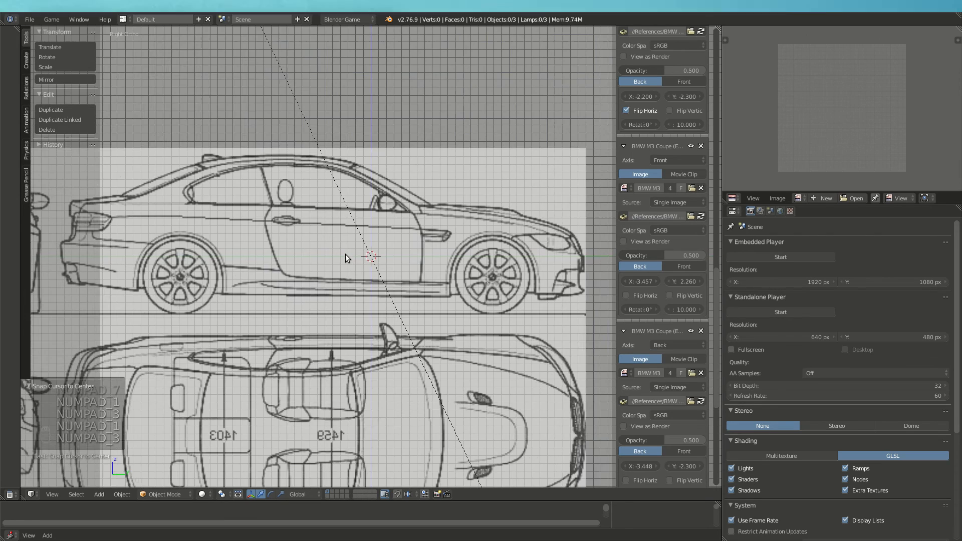
pyautogui.press('KP_7')
pyautogui.press('KP_7')
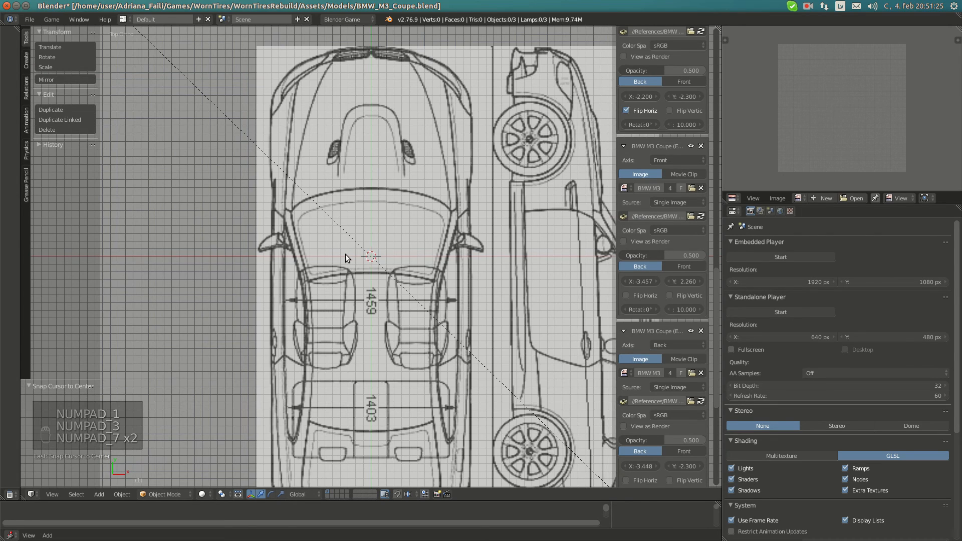
pyautogui.press('KP_3')
pyautogui.press('KP_1')
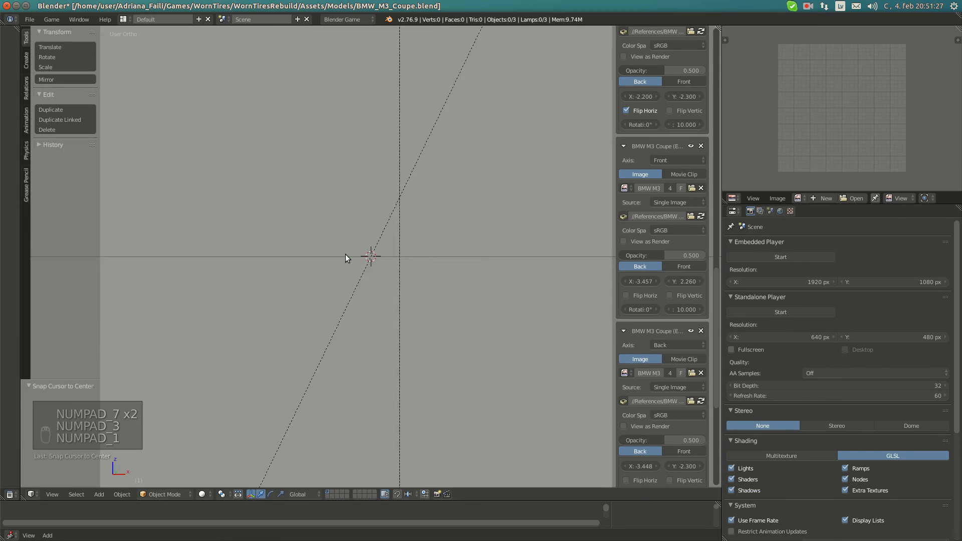
pyautogui.press('ctrl+KP_1')
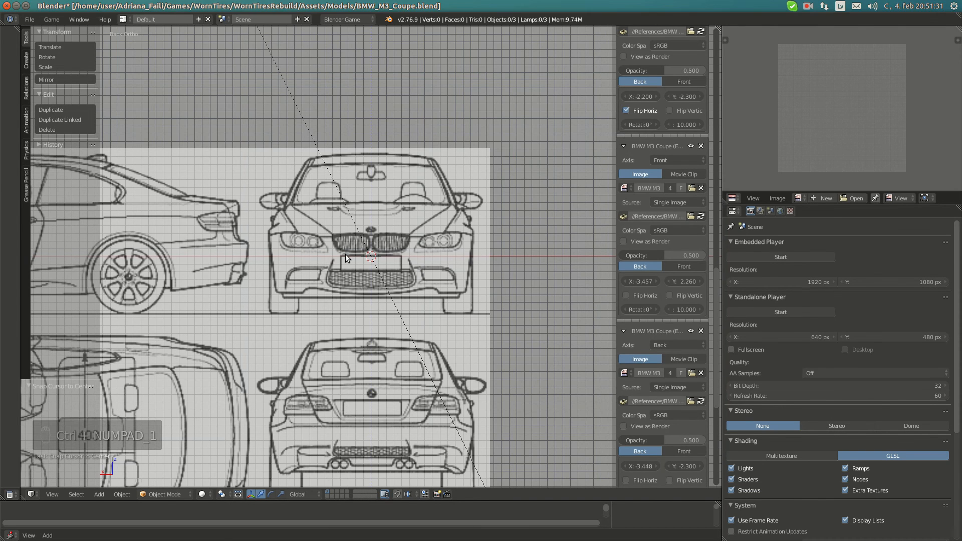
# Return to the right view and frame the car's side drawing.
pyautogui.scroll(-7, 380, 225)
pyautogui.scroll(3, 382, 256)
pyautogui.press('KP_3')
pyautogui.scroll(1, 382, 257)
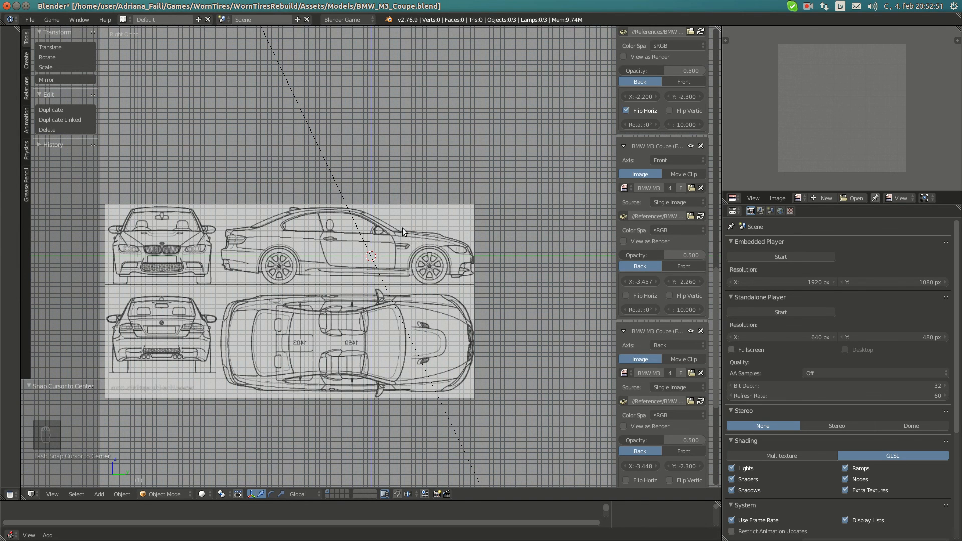
pyautogui.scroll(4, 402, 227)
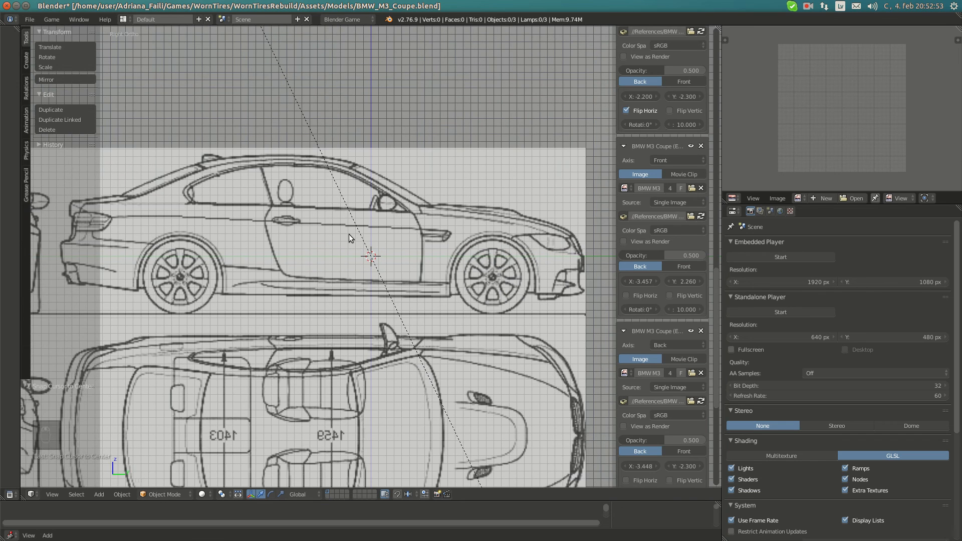